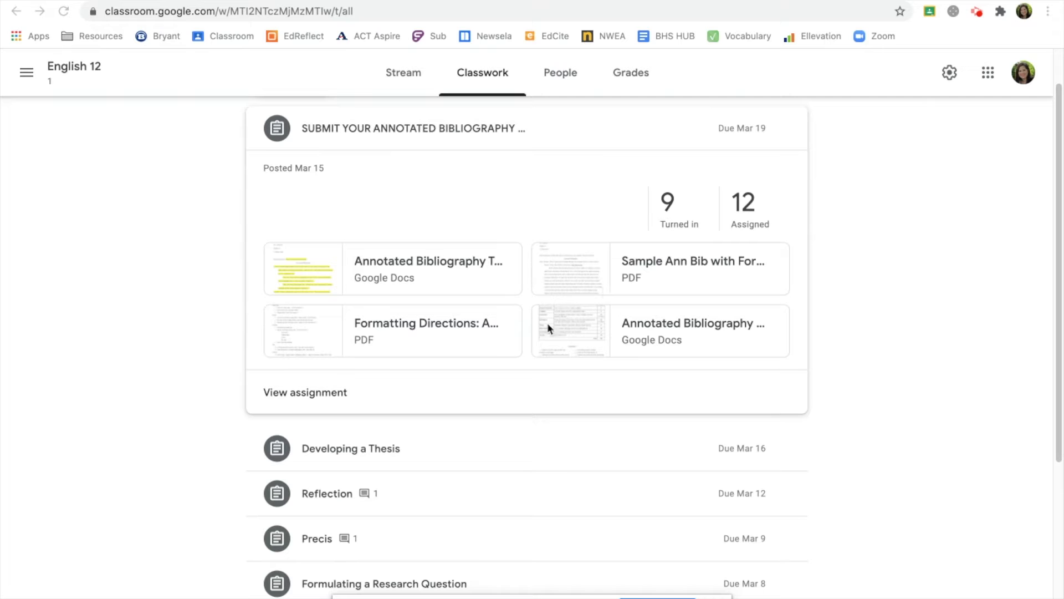
Open the Sample Ann Bib with Formatting Directions PDF and review its annotated page layout from beginning to end.
{"action": "left_click", "coordinate": [506, 2]}
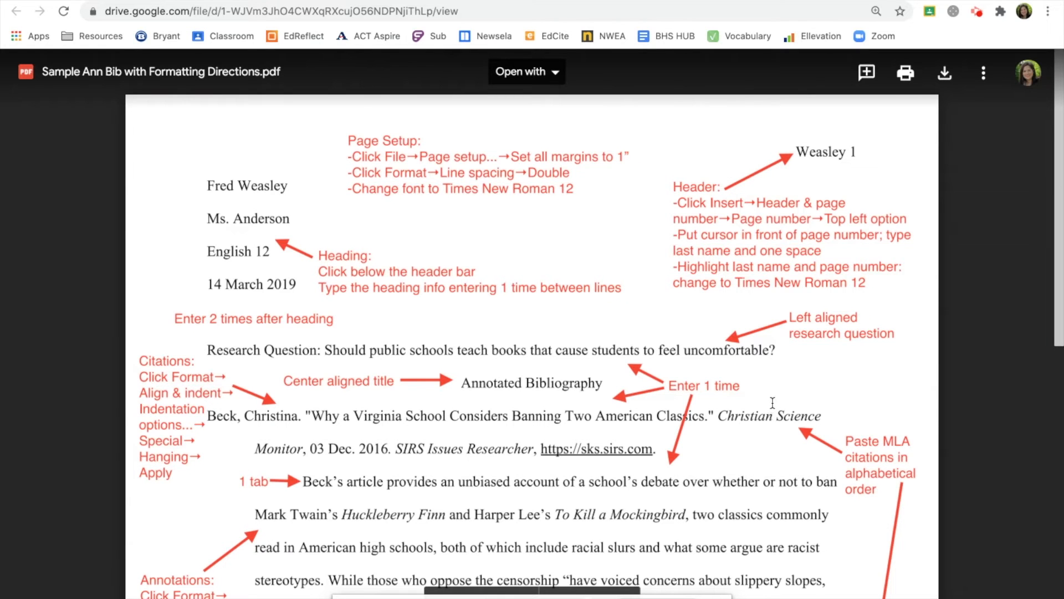
{"action": "scroll", "coordinate": [772, 403], "scroll_direction": "down", "scroll_amount": 1}
{"action": "scroll", "coordinate": [772, 403], "scroll_direction": "down", "scroll_amount": 8}
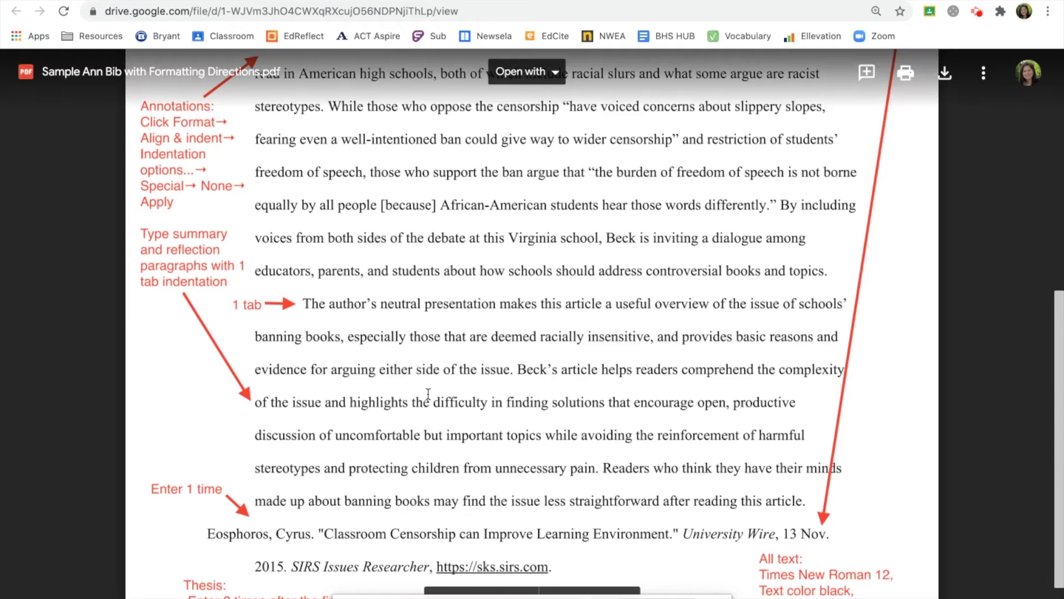
{"action": "scroll", "coordinate": [428, 393], "scroll_direction": "down", "scroll_amount": 1}
{"action": "scroll", "coordinate": [357, 363], "scroll_direction": "up", "scroll_amount": 9}
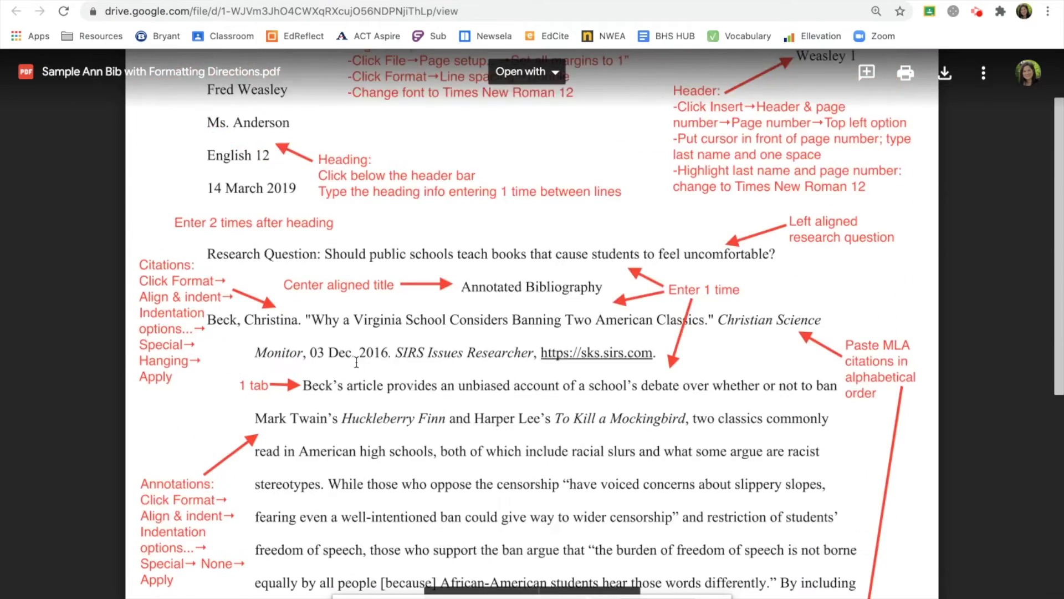
{"action": "scroll", "coordinate": [356, 363], "scroll_direction": "up", "scroll_amount": 2}
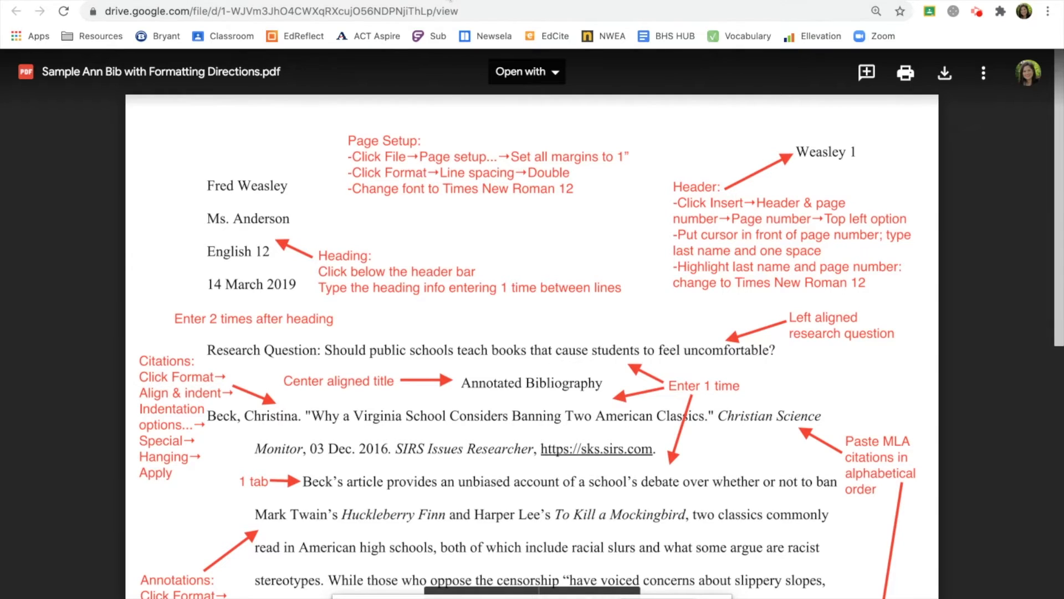
Open the Formatting Directions: Annotated Bibliography PDF and read through its numbered instructions.
{"action": "left_click", "coordinate": [450, 0]}
{"action": "scroll", "coordinate": [717, 465], "scroll_direction": "down", "scroll_amount": 1}
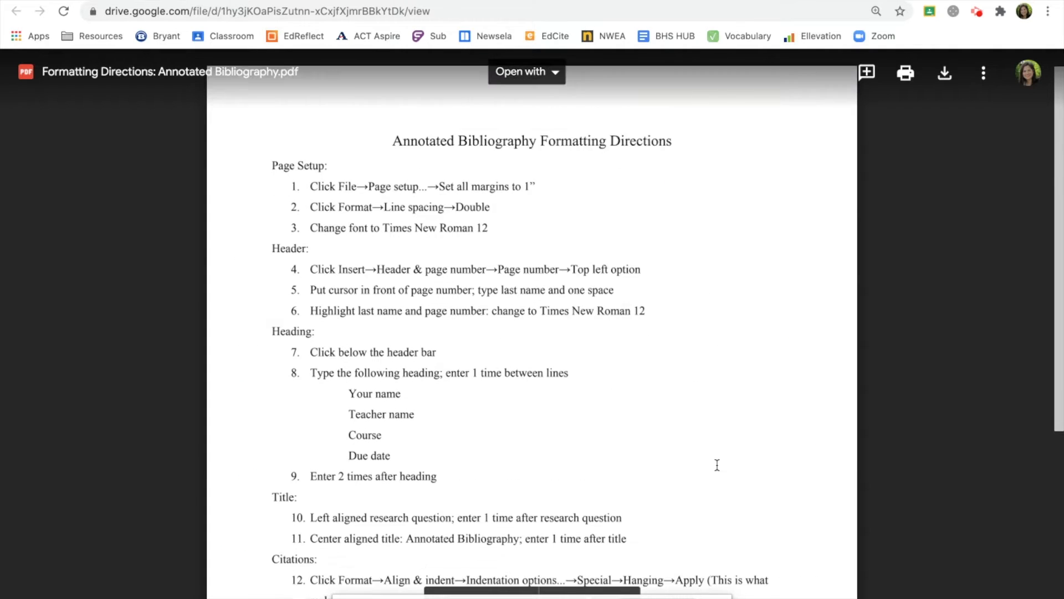
{"action": "scroll", "coordinate": [717, 465], "scroll_direction": "down", "scroll_amount": 1}
{"action": "scroll", "coordinate": [688, 423], "scroll_direction": "down", "scroll_amount": 7}
{"action": "scroll", "coordinate": [687, 424], "scroll_direction": "down", "scroll_amount": 4}
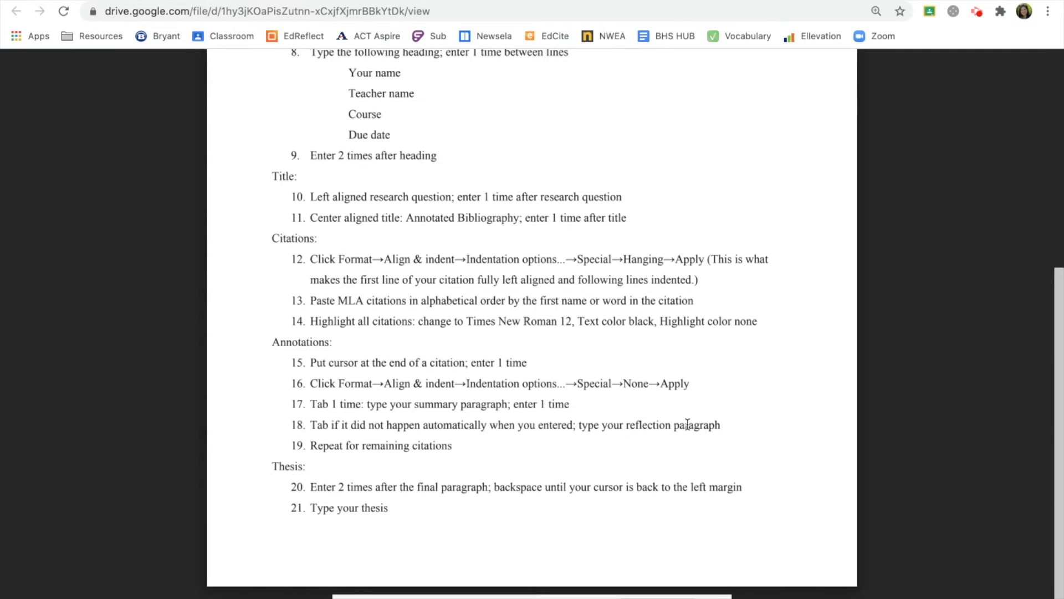
{"action": "scroll", "coordinate": [688, 424], "scroll_direction": "up", "scroll_amount": 13}
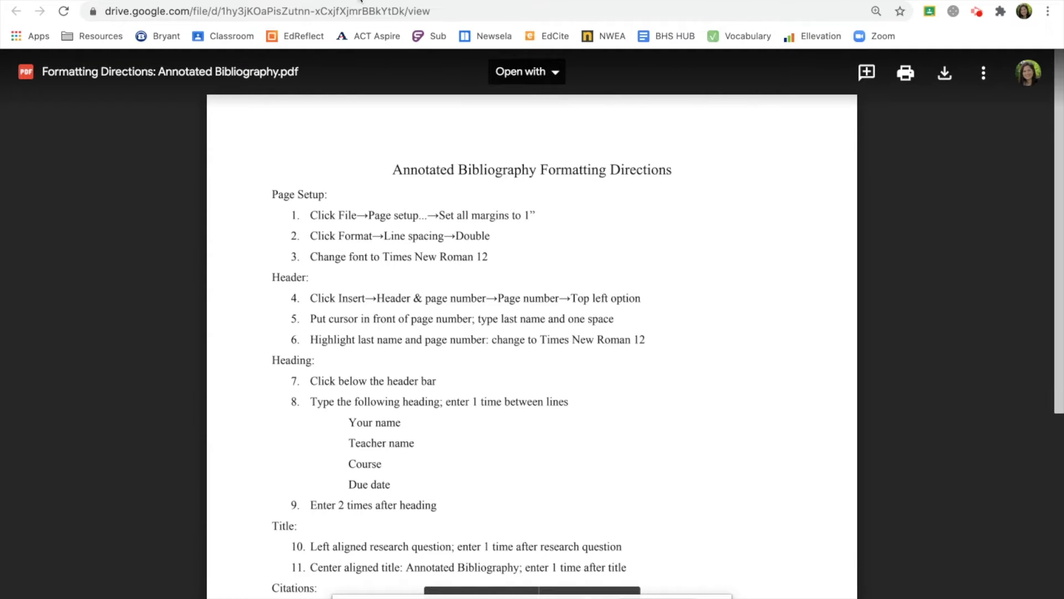
In the Template Annotated Bibliography Sample document, replace the "Your Last Name" placeholder in the header with the student's last name.
{"action": "left_click", "coordinate": [382, 1]}
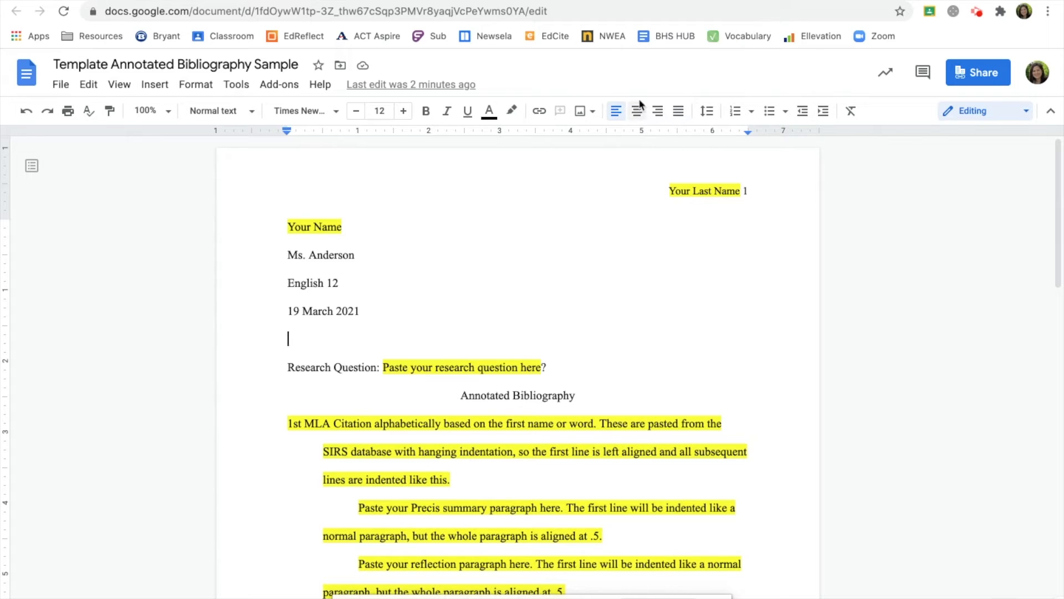
{"action": "left_click", "coordinate": [678, 189]}
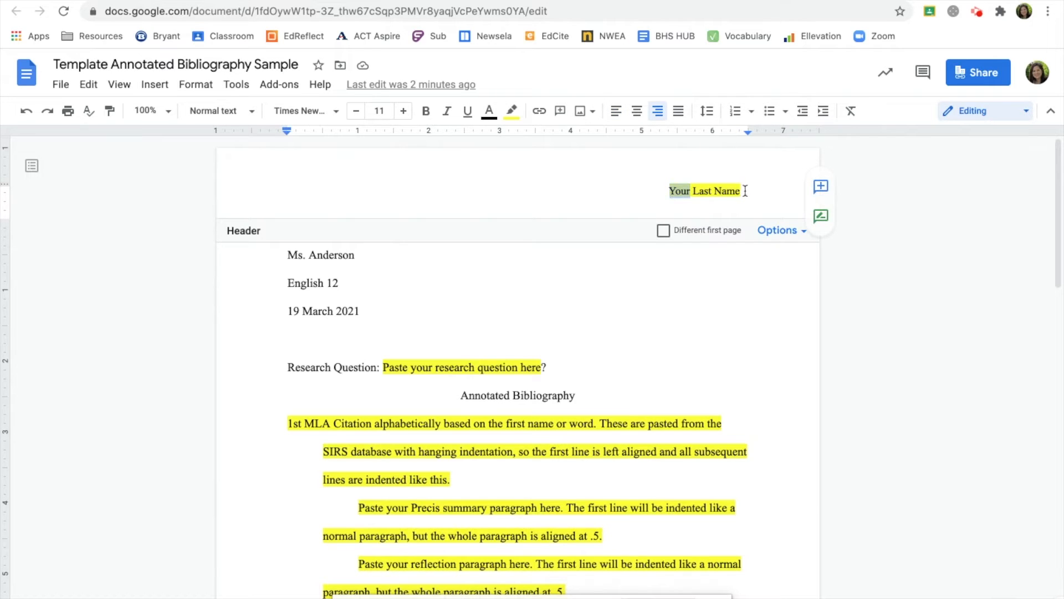
{"action": "left_click_drag", "start_coordinate": [742, 190], "coordinate": [664, 191]}
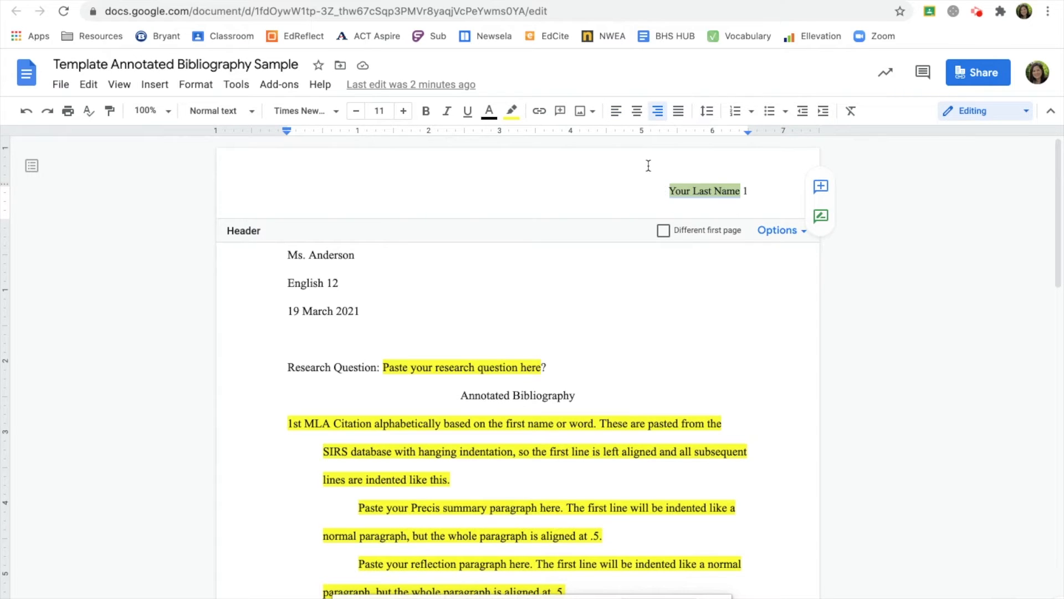
{"action": "type", "text": "Weasley"}
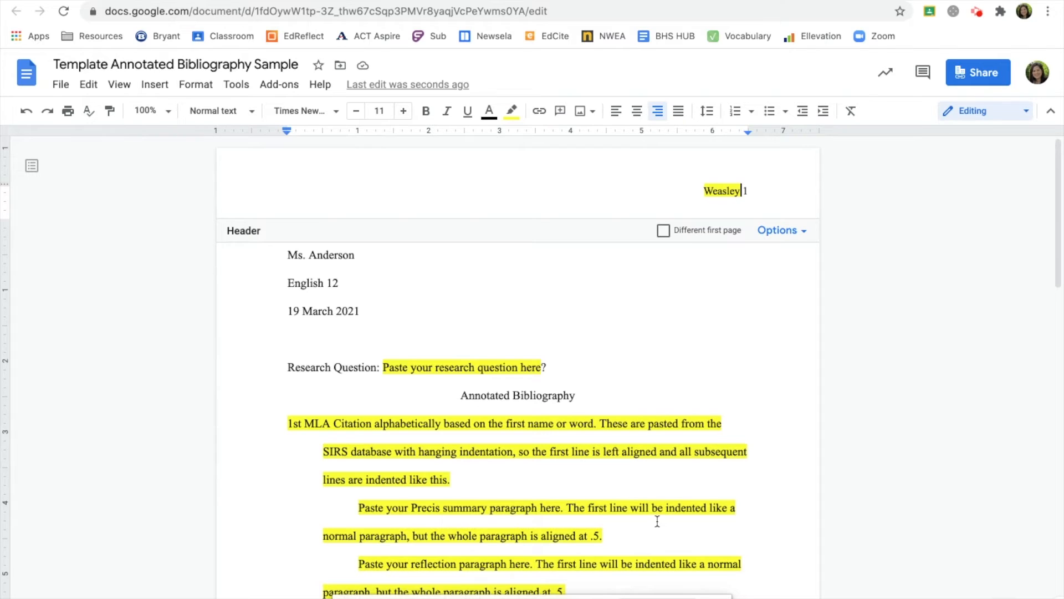
Remove the yellow highlight from the last name in the page header and return to the body text.
{"action": "double_click", "coordinate": [719, 192]}
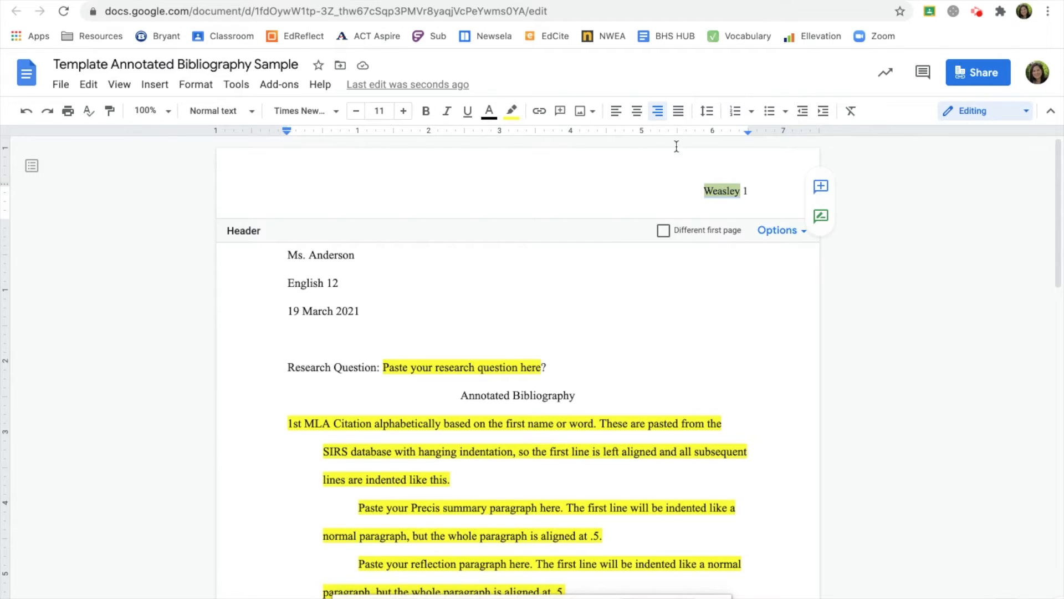
{"action": "left_click", "coordinate": [511, 110]}
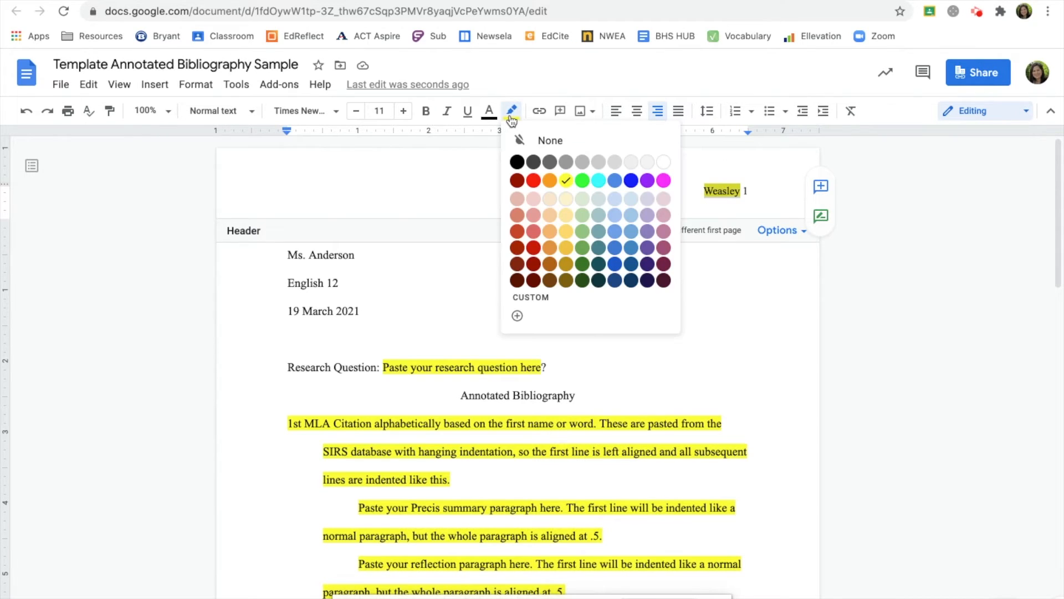
{"action": "left_click", "coordinate": [572, 145]}
{"action": "left_click", "coordinate": [720, 374]}
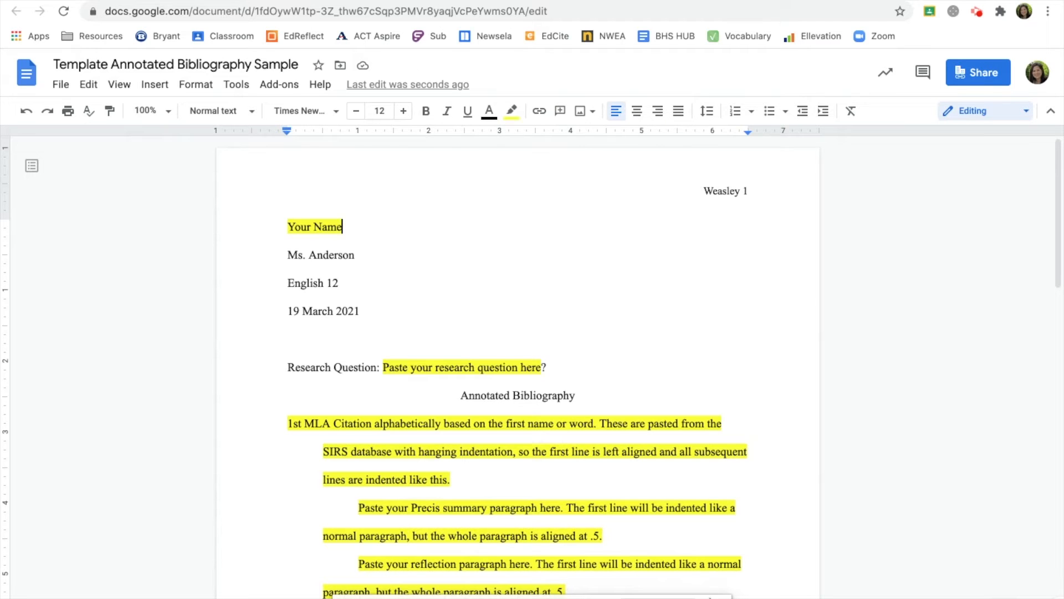
Check the last name and page number in the headers of both template pages.
{"action": "scroll", "coordinate": [698, 468], "scroll_direction": "down", "scroll_amount": 1}
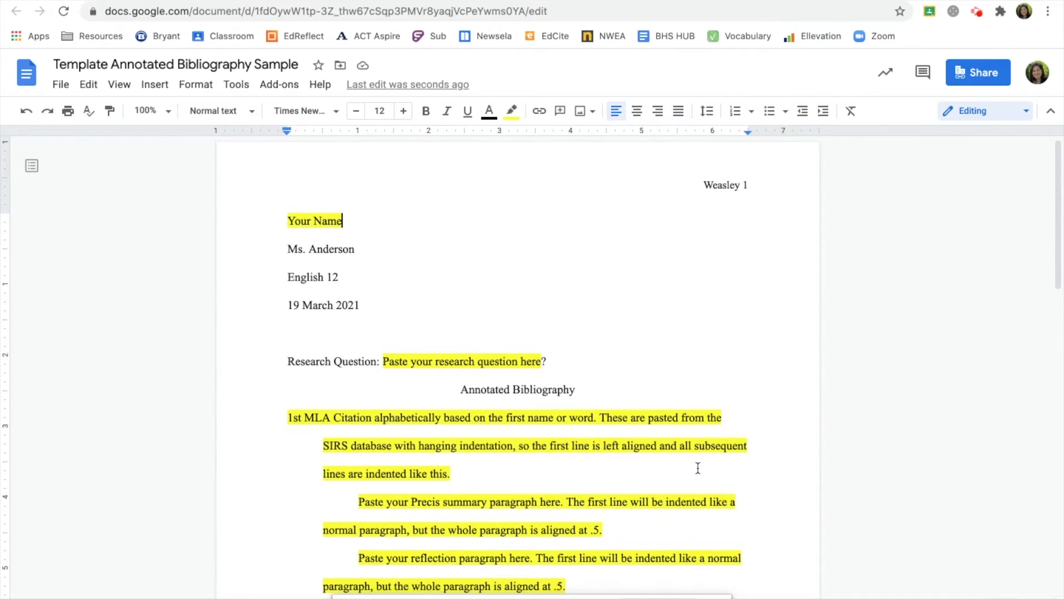
{"action": "left_click", "coordinate": [729, 190]}
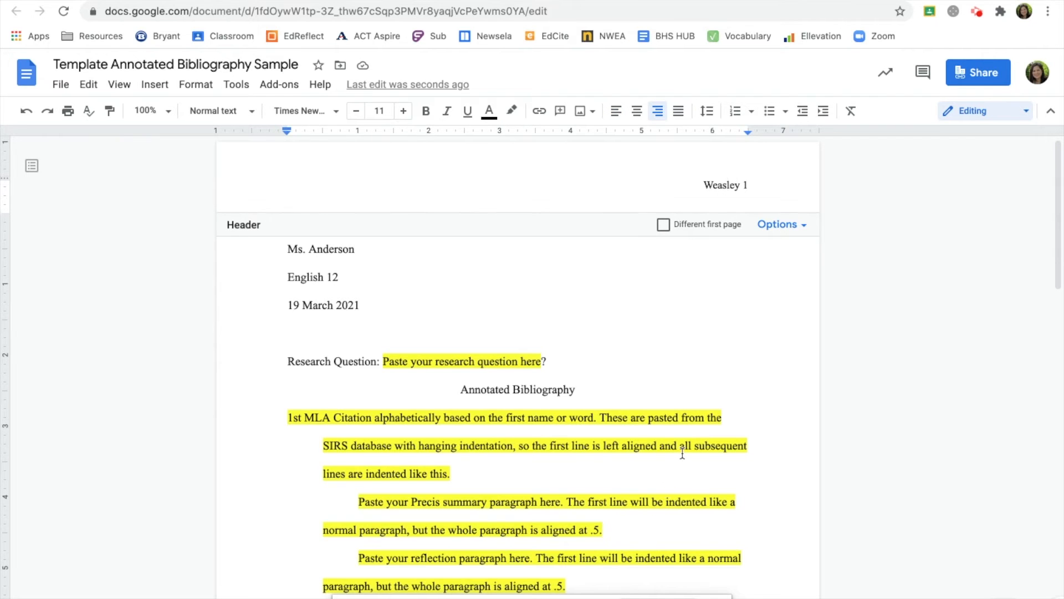
{"action": "scroll", "coordinate": [683, 453], "scroll_direction": "down", "scroll_amount": 10}
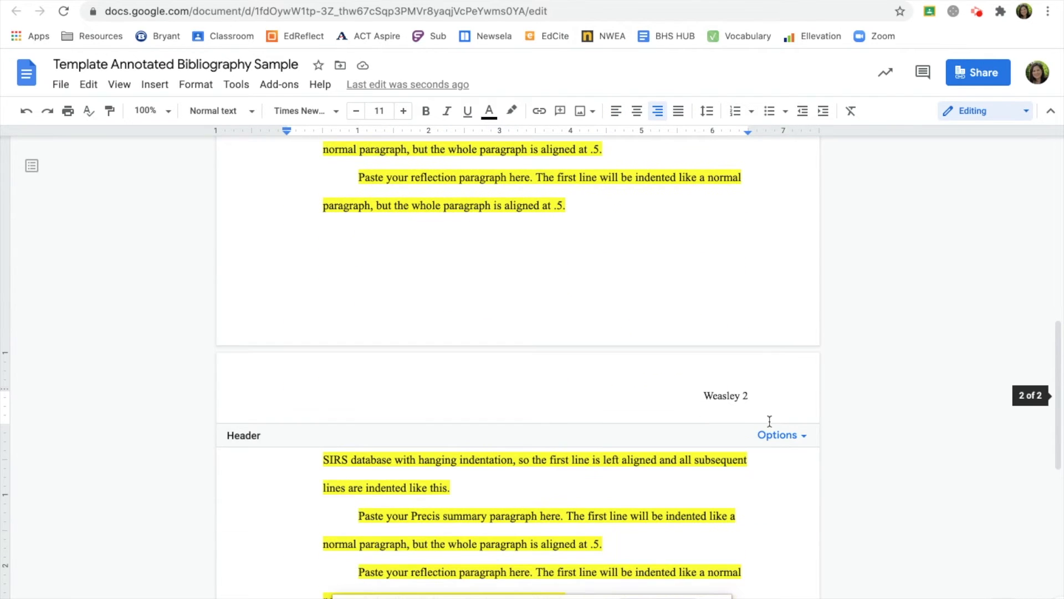
{"action": "scroll", "coordinate": [750, 382], "scroll_direction": "down", "scroll_amount": 1}
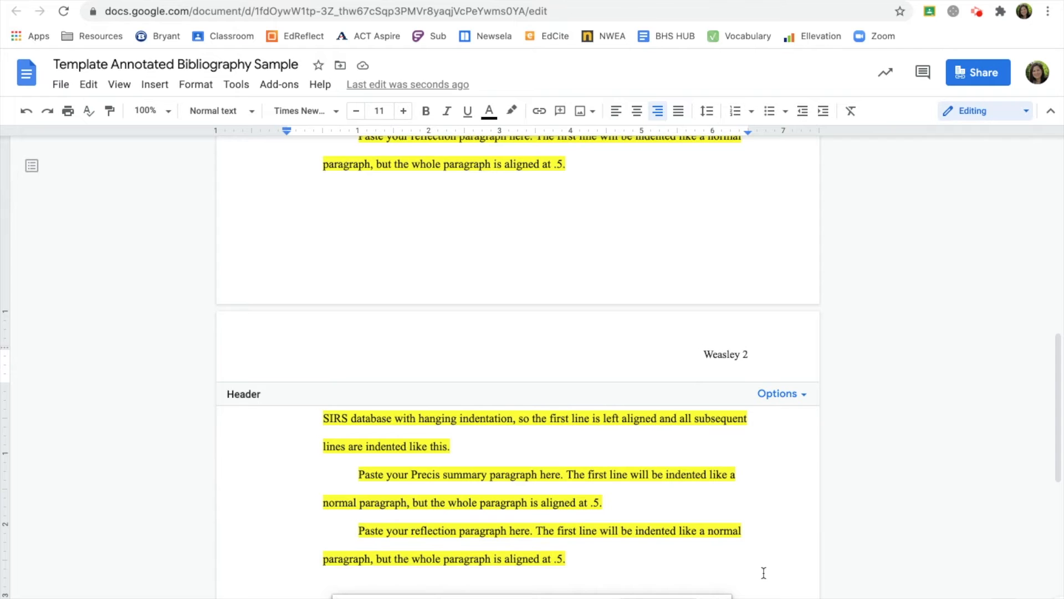
{"action": "scroll", "coordinate": [746, 520], "scroll_direction": "up", "scroll_amount": 10}
Replace the "Your Name" placeholder in the heading with the student's full name.
{"action": "left_click", "coordinate": [642, 393]}
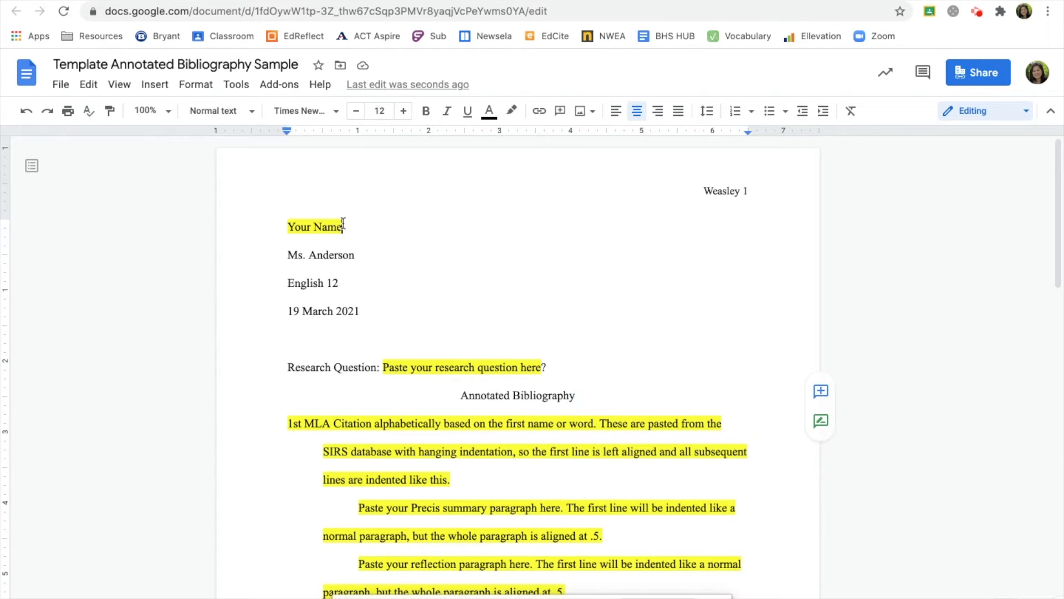
{"action": "left_click_drag", "start_coordinate": [342, 224], "coordinate": [280, 233]}
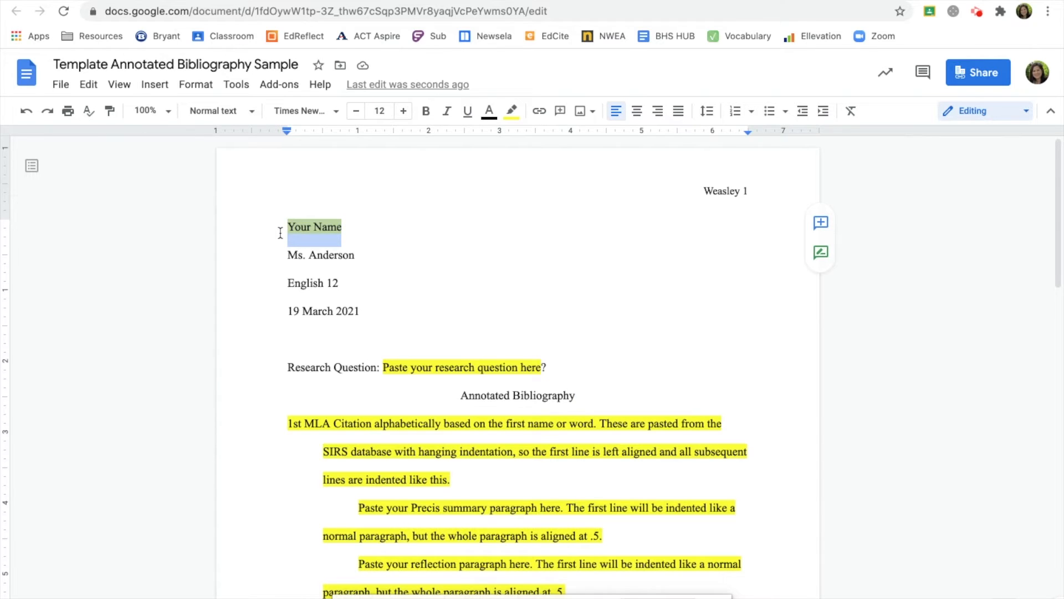
{"action": "type", "text": "Fred Wea"}
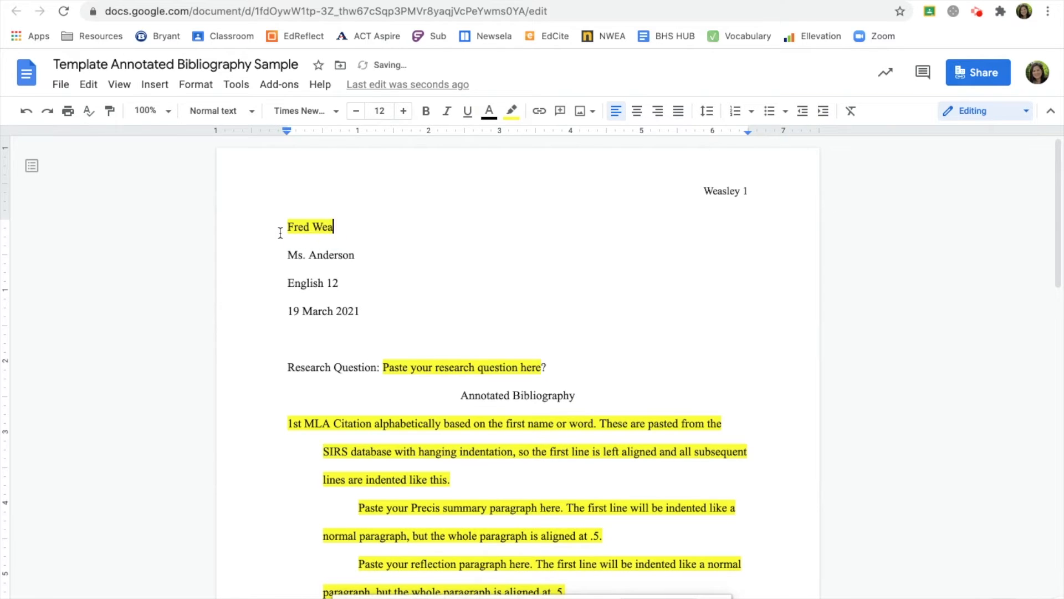
{"action": "type", "text": "sley"}
Remove the yellow highlight from the student's full name in the heading.
{"action": "left_click_drag", "start_coordinate": [286, 225], "coordinate": [356, 229]}
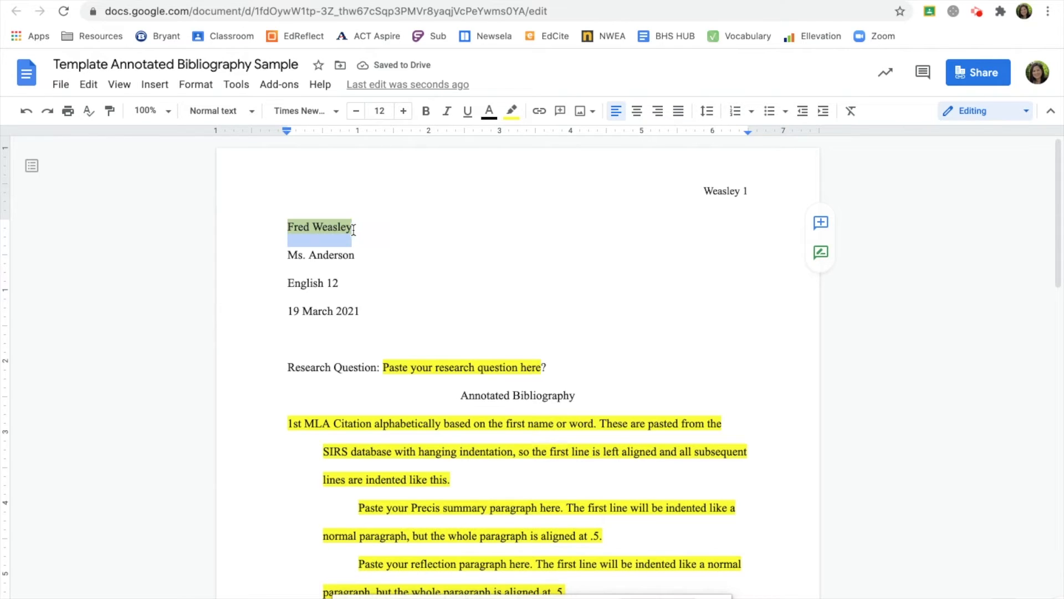
{"action": "left_click", "coordinate": [512, 111]}
{"action": "left_click", "coordinate": [575, 138]}
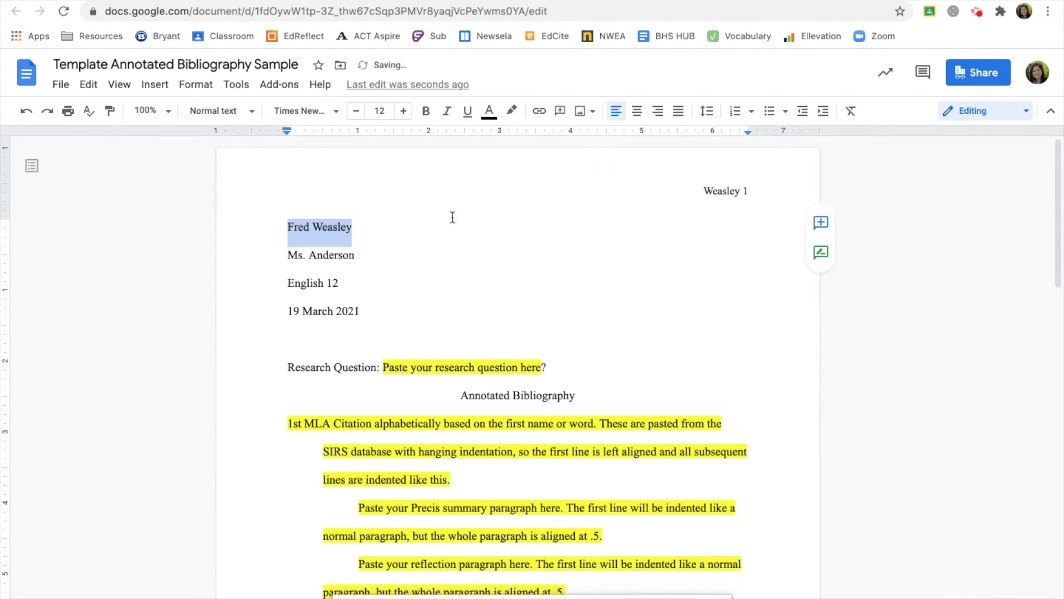
{"action": "left_click", "coordinate": [549, 325]}
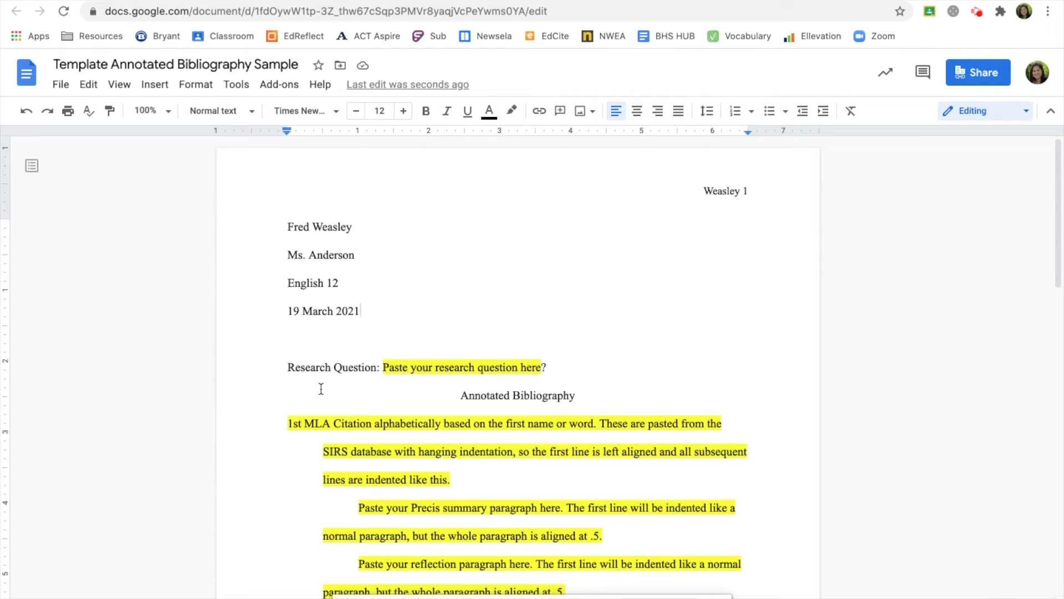
{"action": "left_click_drag", "start_coordinate": [363, 308], "coordinate": [342, 311]}
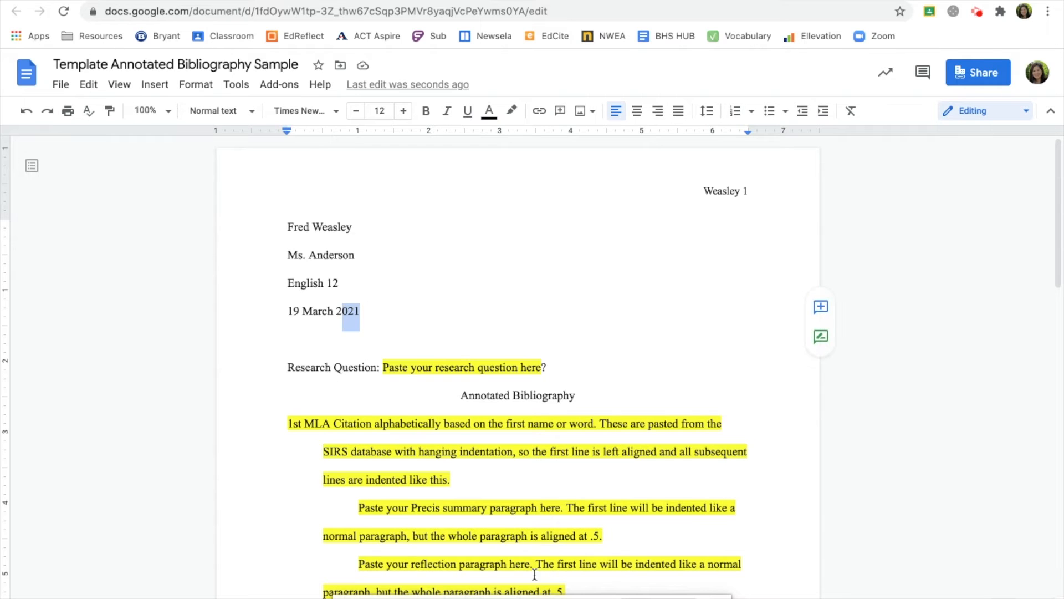
{"action": "left_click", "coordinate": [604, 326]}
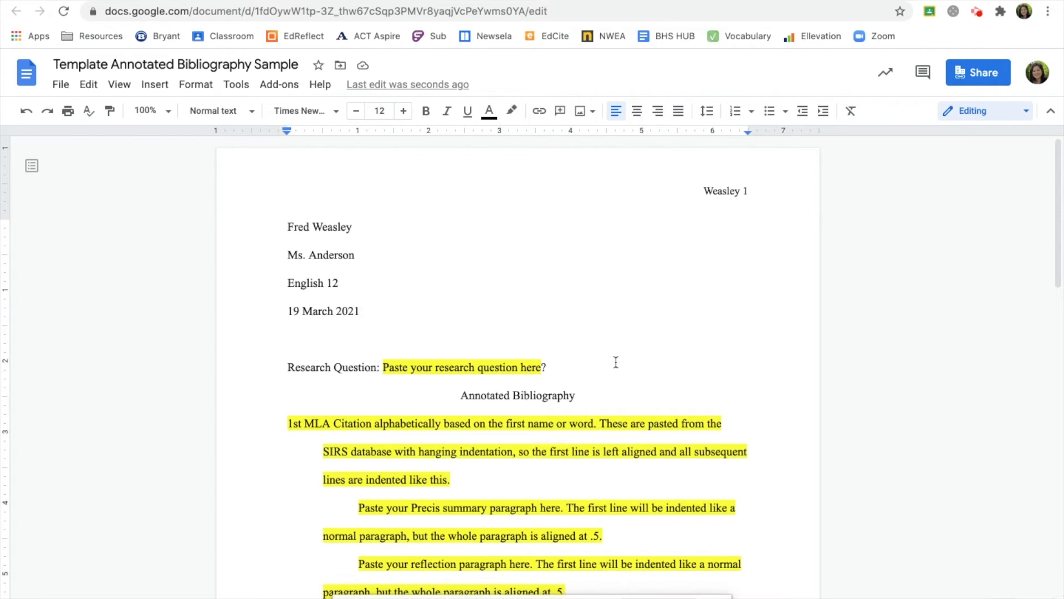
{"action": "scroll", "coordinate": [615, 361], "scroll_direction": "down", "scroll_amount": 3}
{"action": "scroll", "coordinate": [615, 362], "scroll_direction": "down", "scroll_amount": 20}
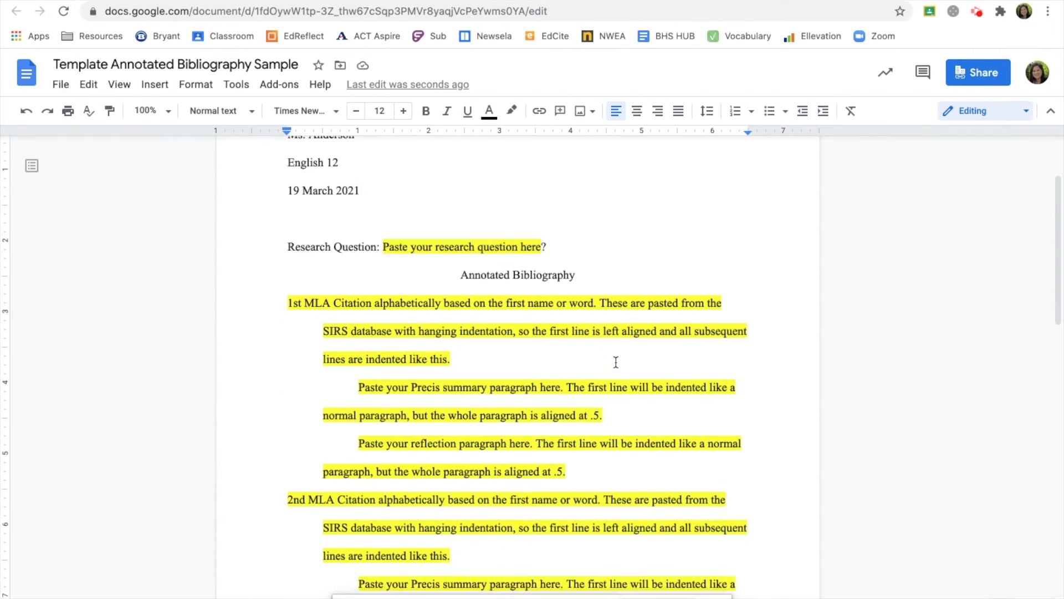
{"action": "scroll", "coordinate": [615, 362], "scroll_direction": "up", "scroll_amount": 20}
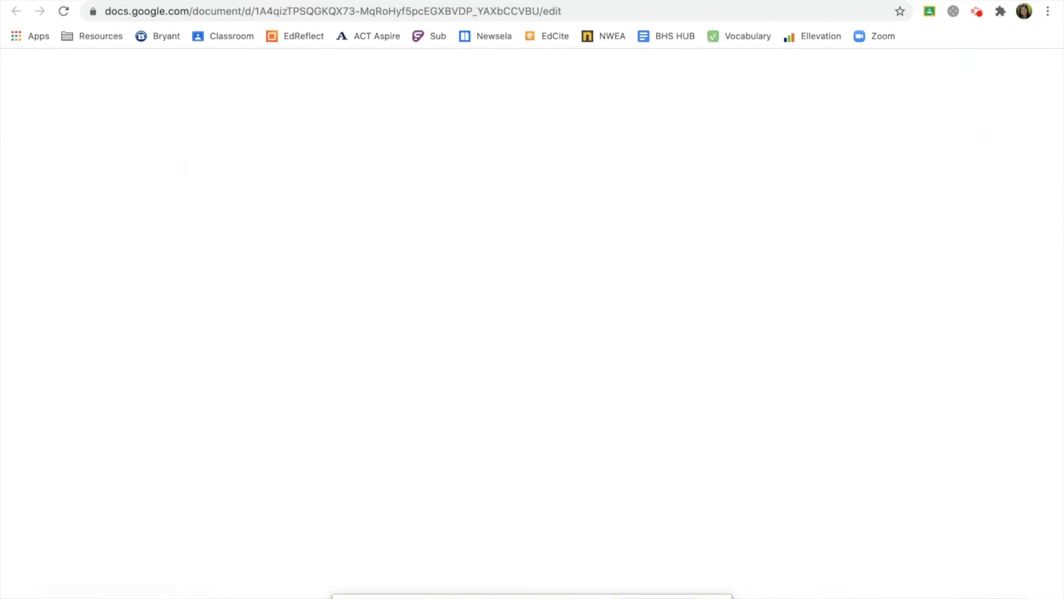
Copy the blue research question about video game addiction from the table in the Research Question Sample document.
{"action": "scroll", "coordinate": [852, 382], "scroll_direction": "up", "scroll_amount": 5}
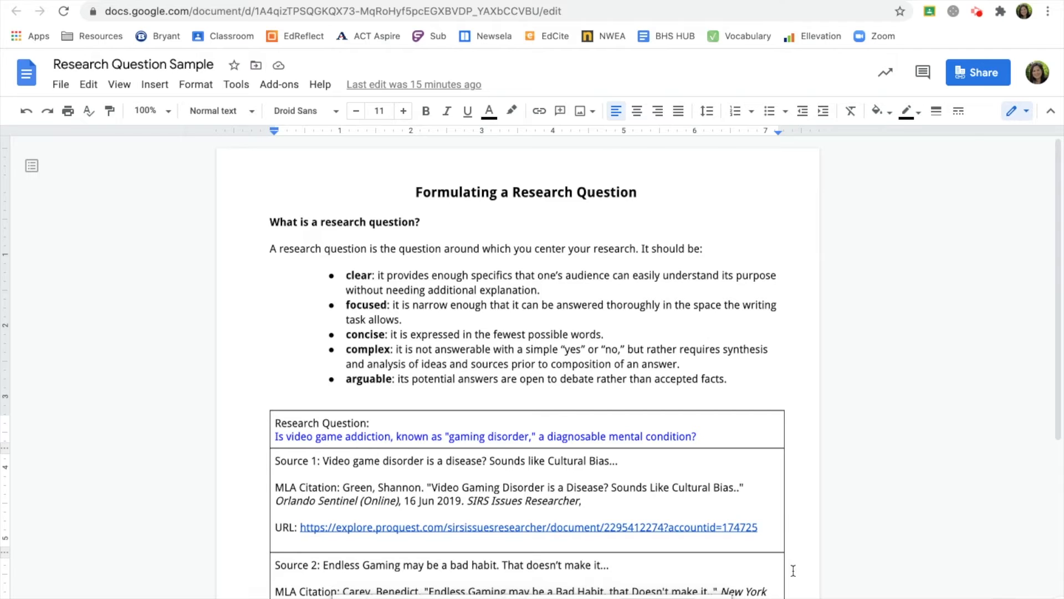
{"action": "scroll", "coordinate": [792, 516], "scroll_direction": "down", "scroll_amount": 3}
{"action": "scroll", "coordinate": [459, 188], "scroll_direction": "down", "scroll_amount": 2}
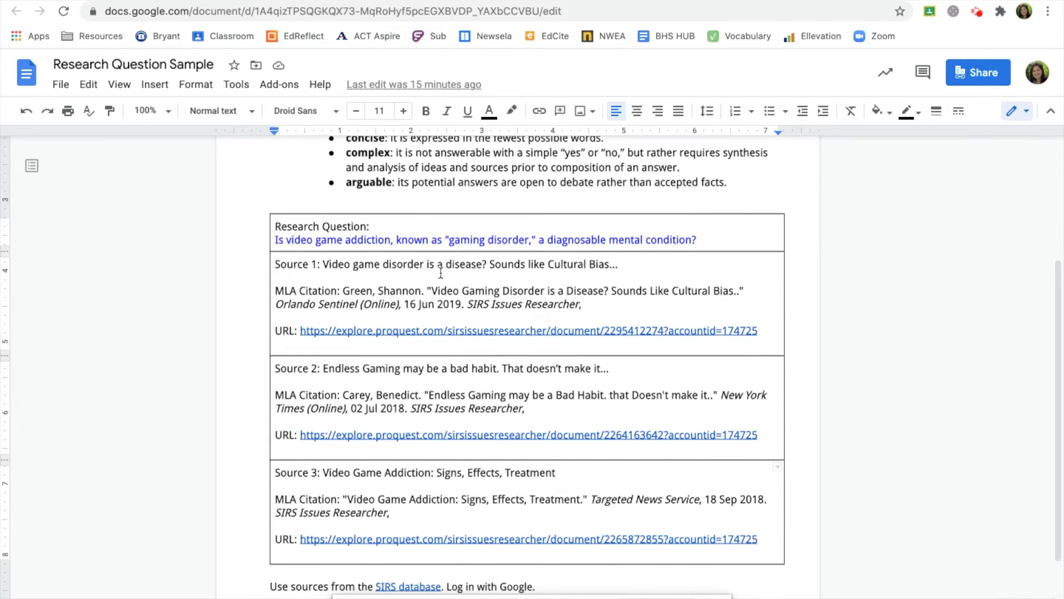
{"action": "left_click_drag", "start_coordinate": [697, 240], "coordinate": [273, 242]}
{"action": "key", "text": "ctrl+c"}
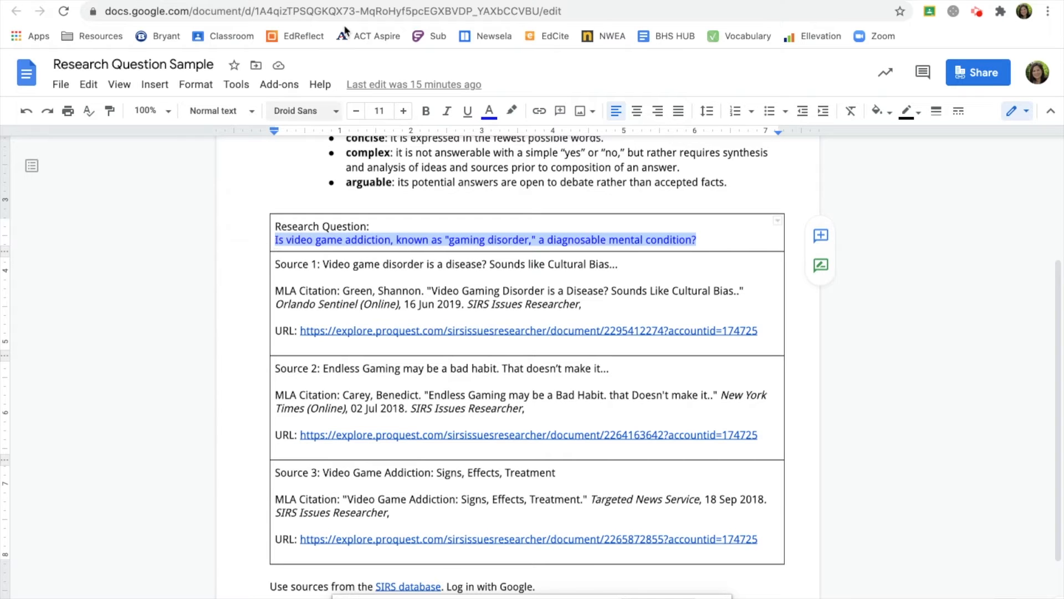
Replace the "Paste your research question here?" placeholder in the annotated bibliography template with the copied research question.
{"action": "left_click", "coordinate": [266, 1]}
{"action": "left_click_drag", "start_coordinate": [549, 315], "coordinate": [383, 314]}
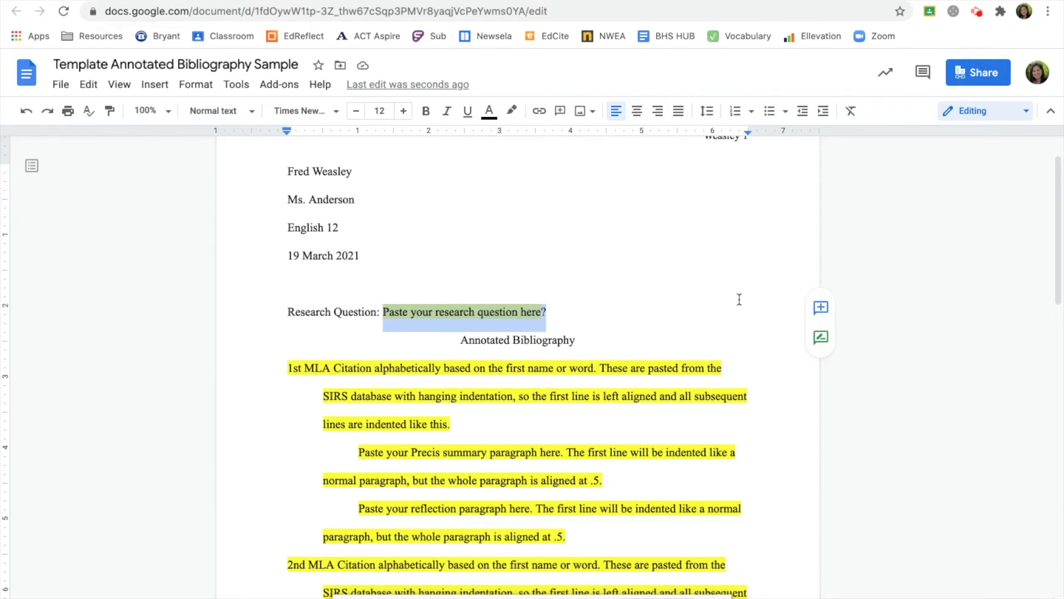
{"action": "key", "text": "ctrl+v"}
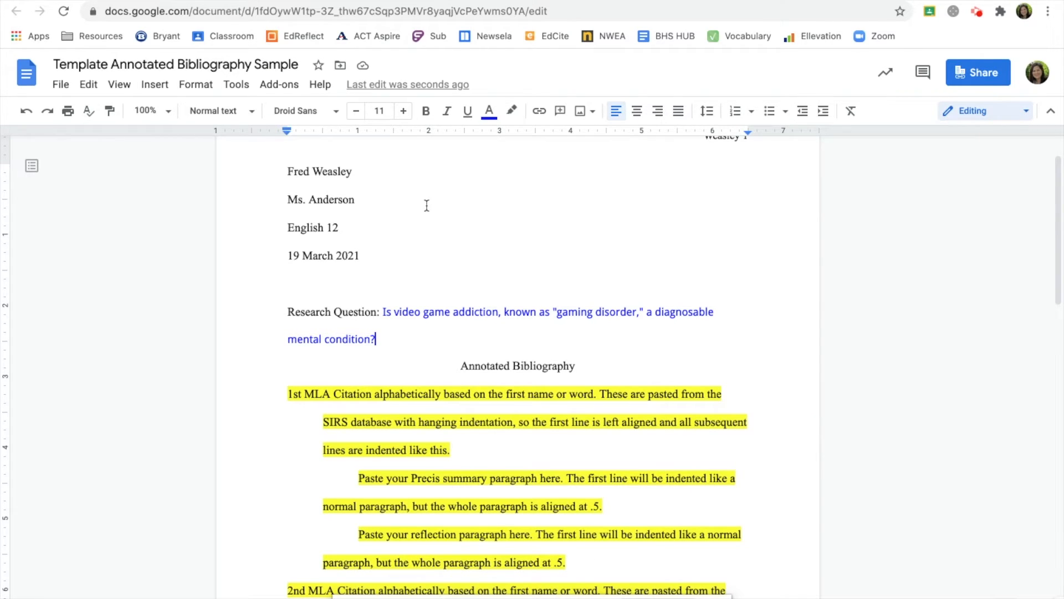
In the Research Question Sample document, remove the "URL:" label and blank line before the link in Source 1's MLA citation.
{"action": "scroll", "coordinate": [518, 366], "scroll_direction": "down", "scroll_amount": 1}
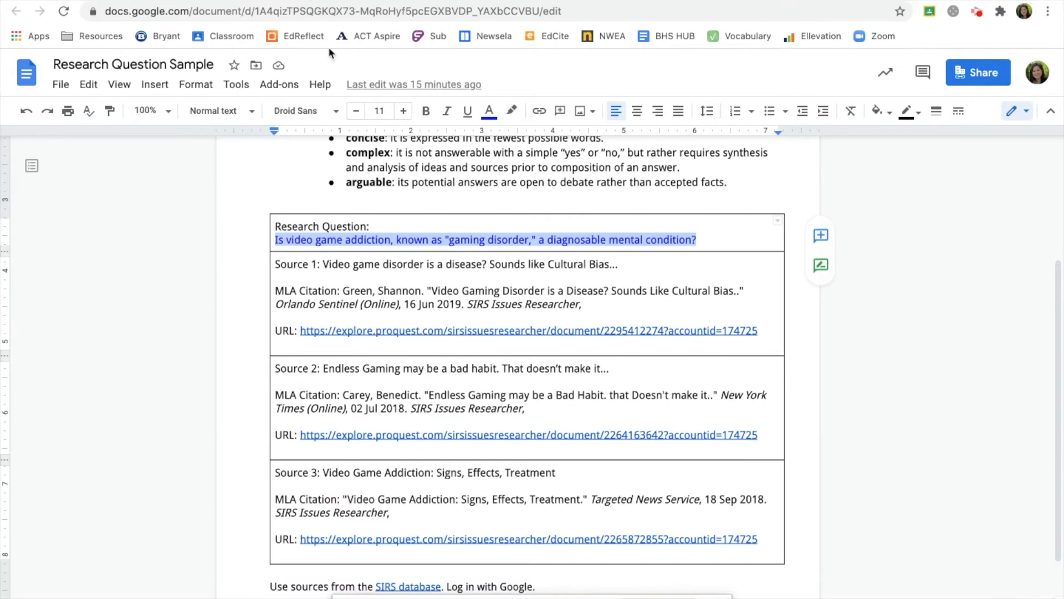
{"action": "left_click", "coordinate": [276, 422]}
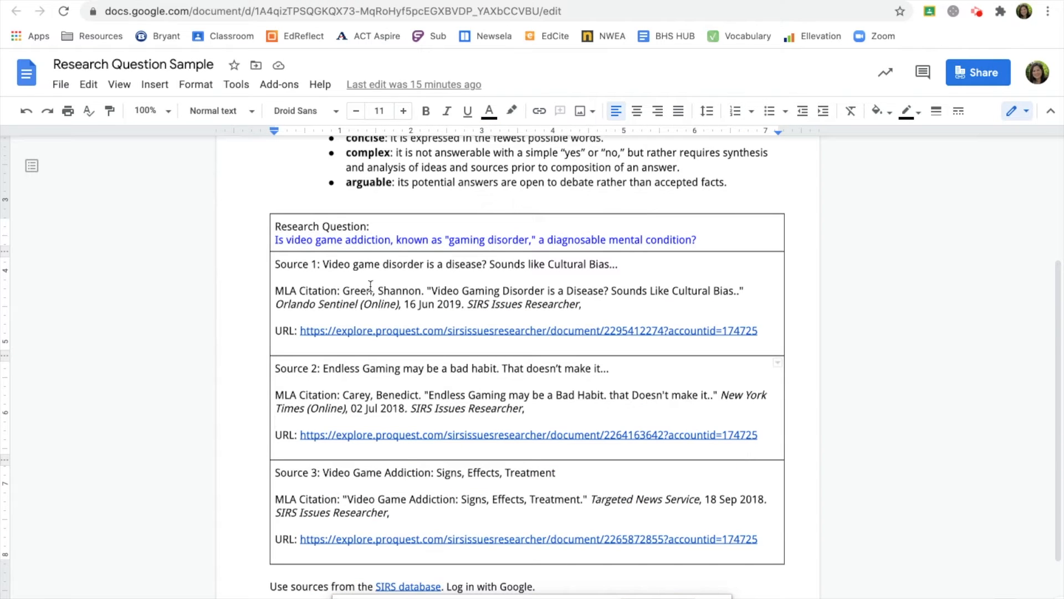
{"action": "left_click", "coordinate": [298, 331]}
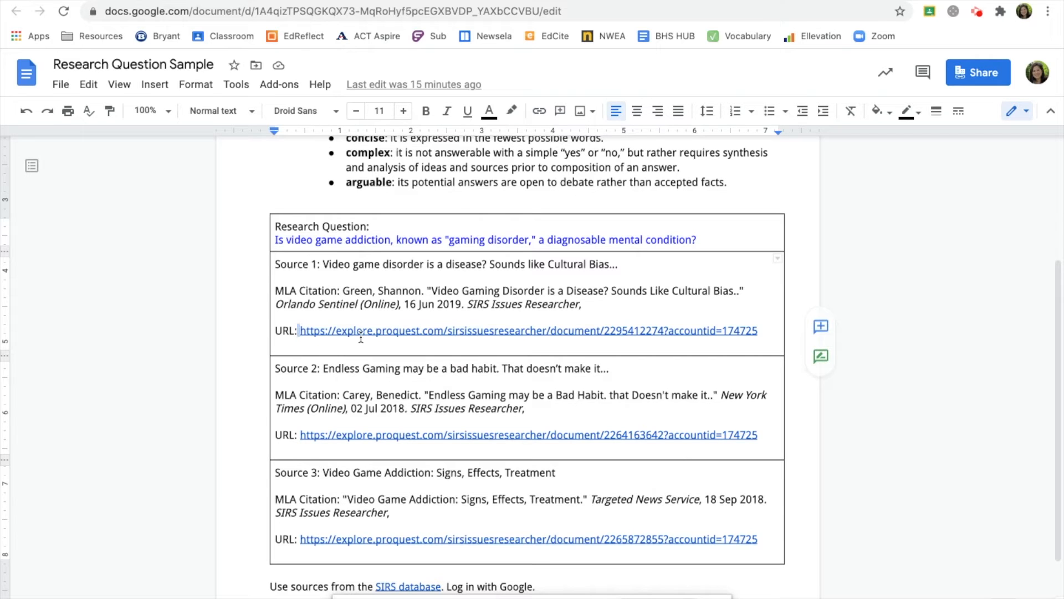
{"action": "key", "text": "BackSpace"}
{"action": "key", "text": "BackSpace"}
{"action": "key", "text": "BackSpace"}
{"action": "key", "text": "BackSpace"}
{"action": "key", "text": "BackSpace"}
{"action": "key", "text": "BackSpace"}
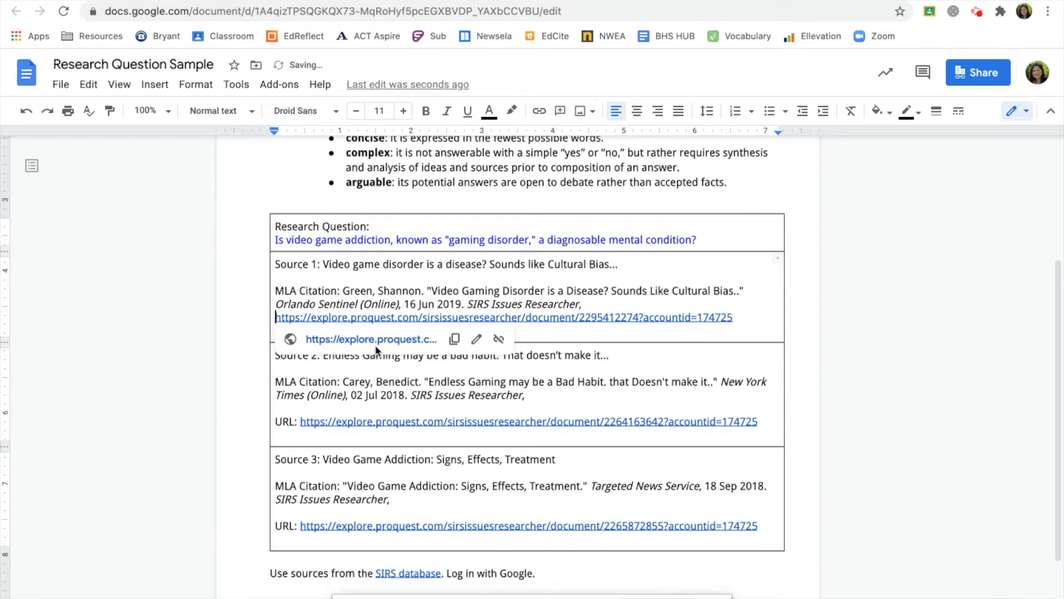
Remove the "URL:" labels and blank lines before the links in the MLA citations of Source 2 and Source 3.
{"action": "double_click", "coordinate": [591, 389]}
{"action": "left_click_drag", "start_coordinate": [303, 426], "coordinate": [256, 406]}
{"action": "key", "text": "BackSpace"}
{"action": "key", "text": "BackSpace"}
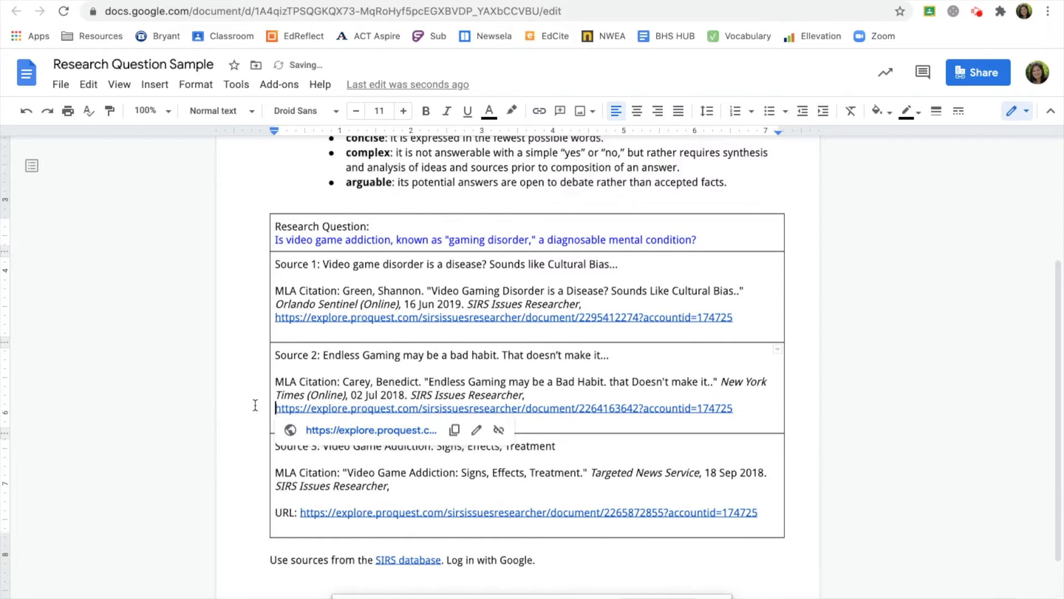
{"action": "left_click_drag", "start_coordinate": [301, 513], "coordinate": [268, 515]}
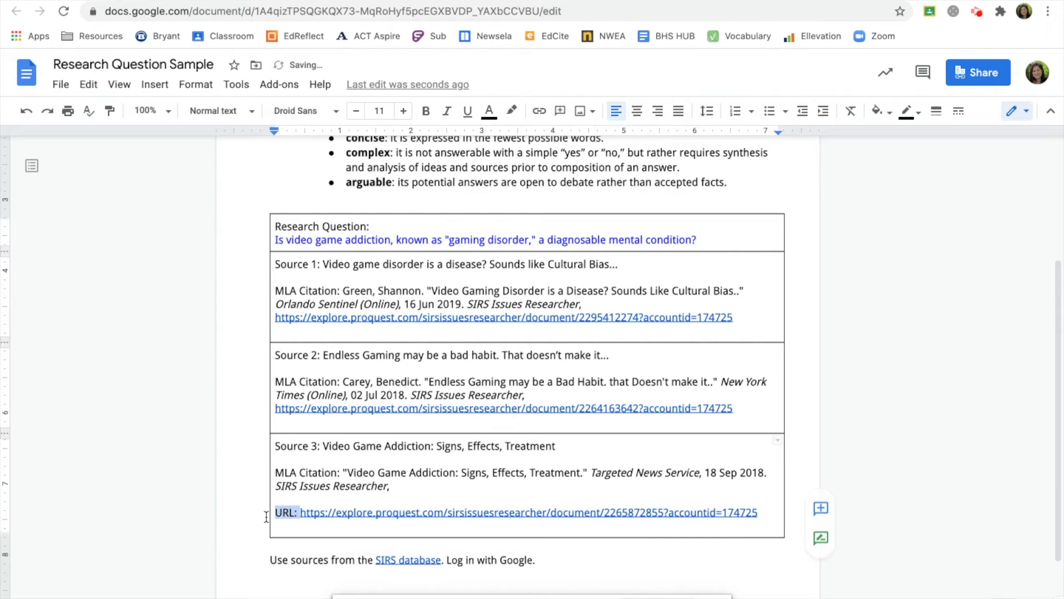
{"action": "key", "text": "BackSpace"}
{"action": "key", "text": "BackSpace"}
{"action": "key", "text": "BackSpace"}
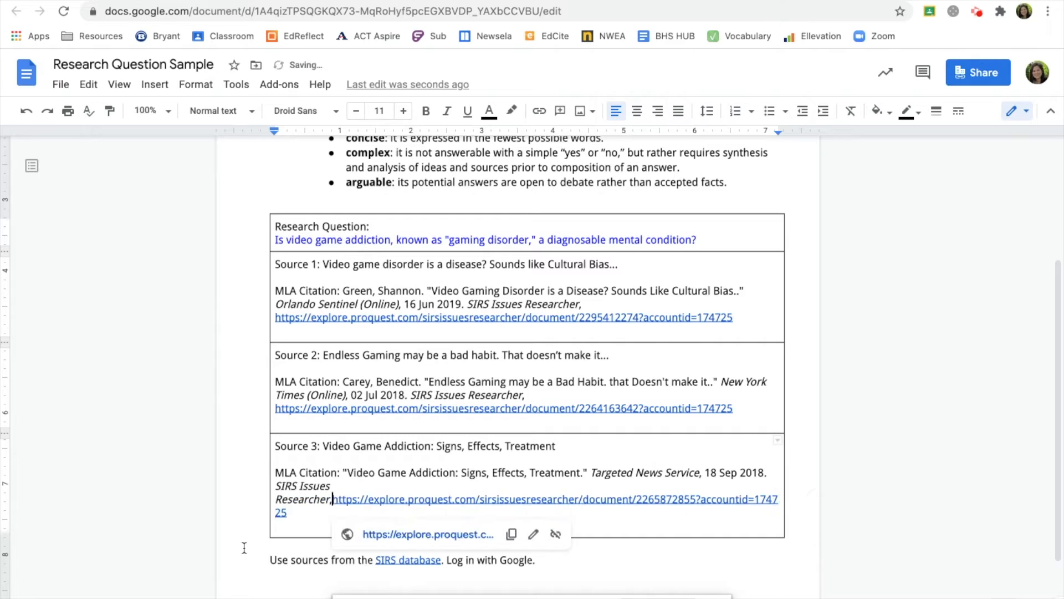
{"action": "left_click", "coordinate": [492, 470]}
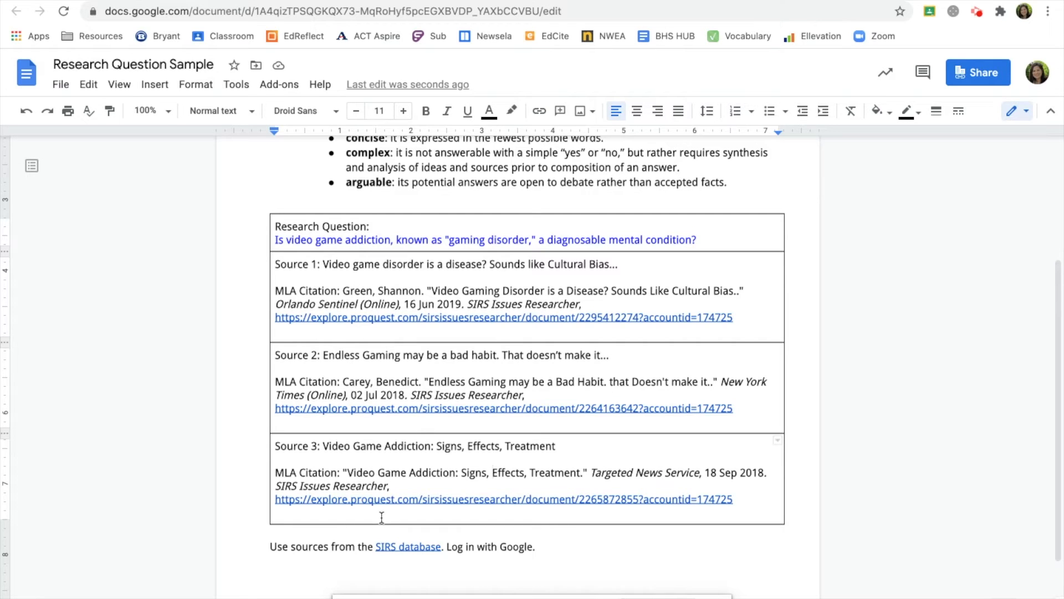
Compare the first words of the three MLA citations to determine their alphabetical order.
{"action": "double_click", "coordinate": [359, 289]}
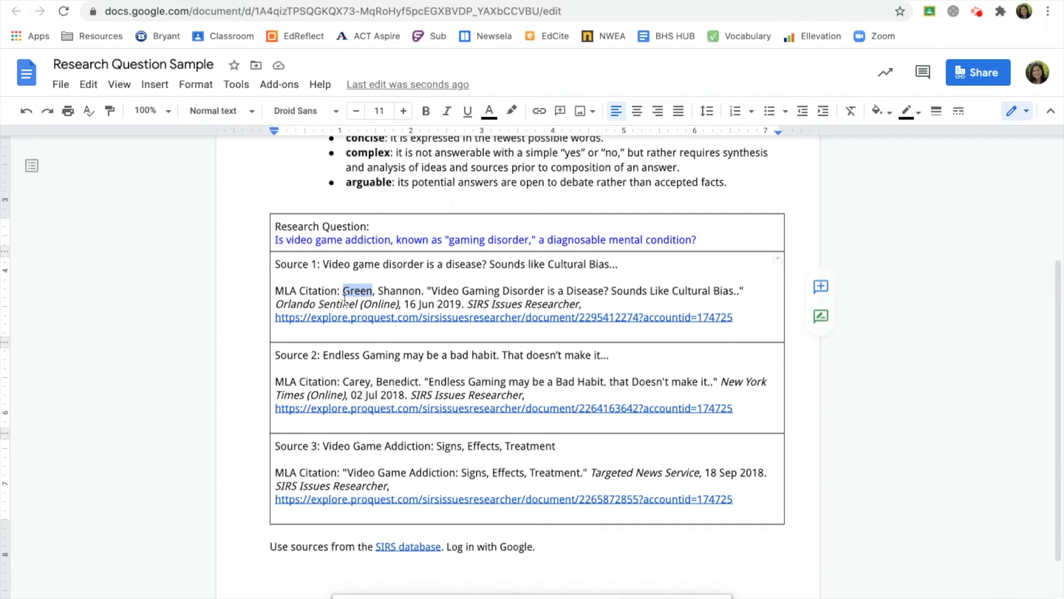
{"action": "left_click", "coordinate": [351, 382]}
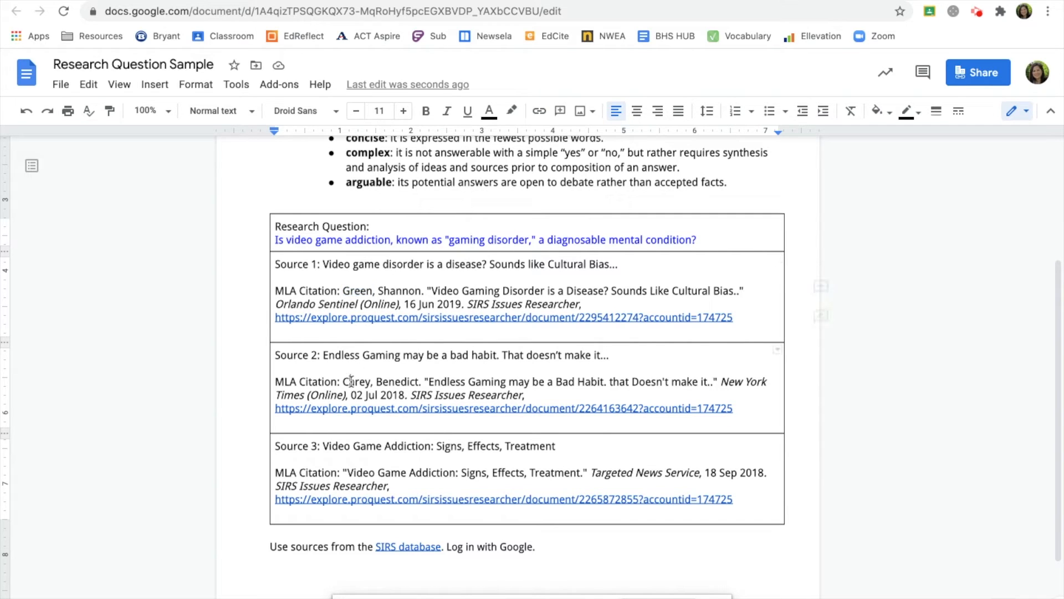
{"action": "double_click", "coordinate": [361, 384]}
{"action": "triple_click", "coordinate": [358, 472]}
{"action": "left_click", "coordinate": [358, 472]}
{"action": "double_click", "coordinate": [358, 473]}
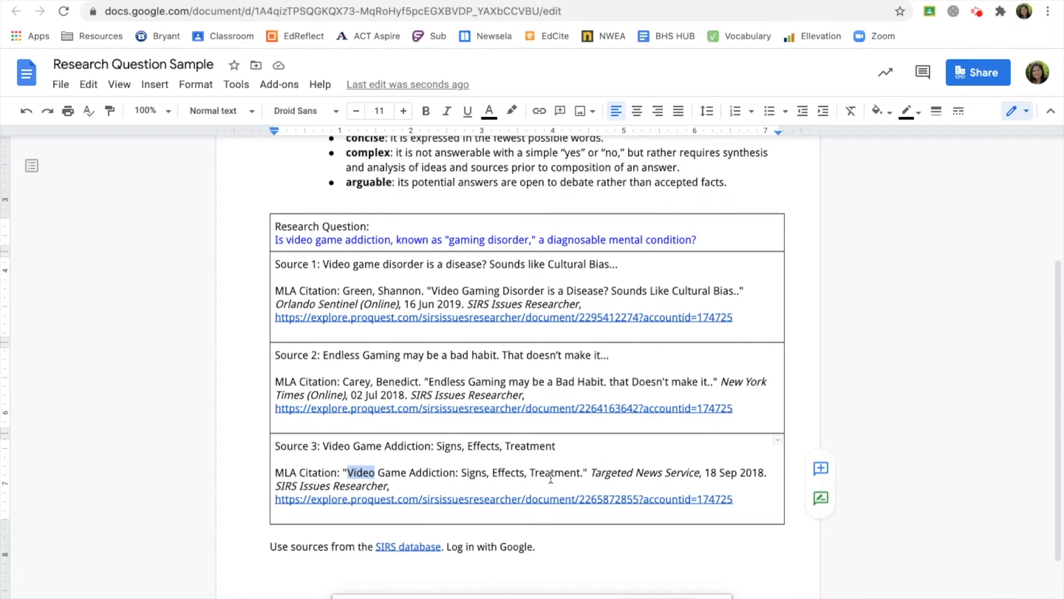
Copy Source 2's full MLA citation, including its link but without the "MLA Citation:" label.
{"action": "left_click", "coordinate": [341, 382]}
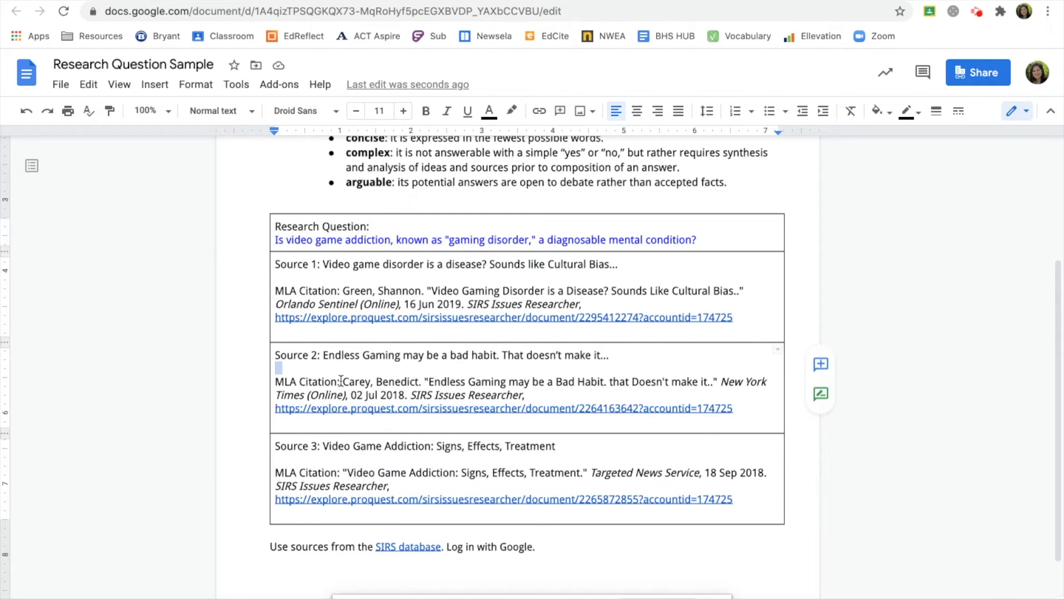
{"action": "left_click_drag", "start_coordinate": [736, 408], "coordinate": [343, 381]}
{"action": "key", "text": "ctrl+c"}
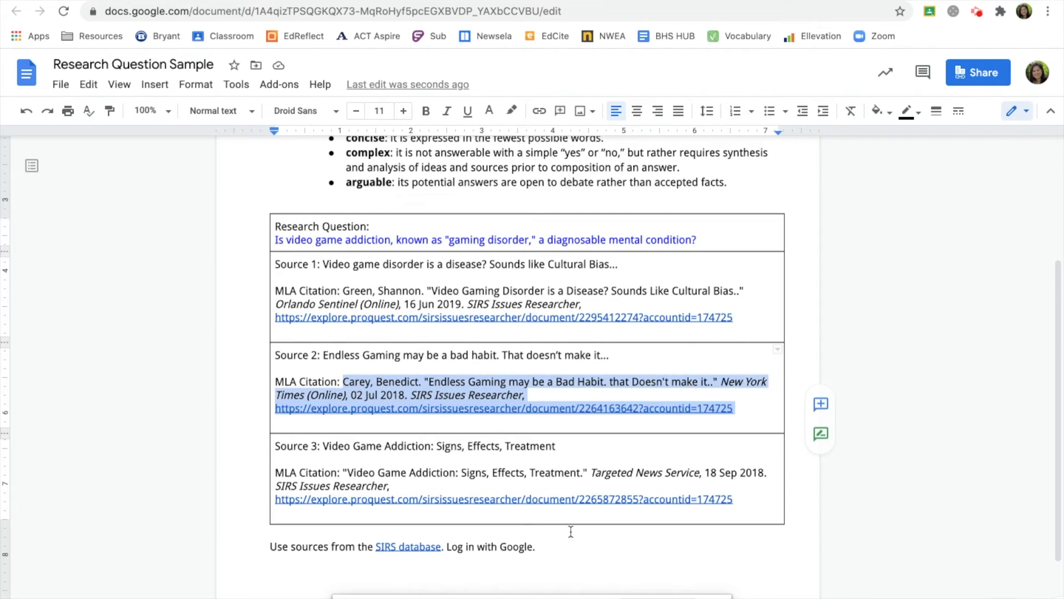
{"action": "scroll", "coordinate": [772, 471], "scroll_direction": "down", "scroll_amount": 1}
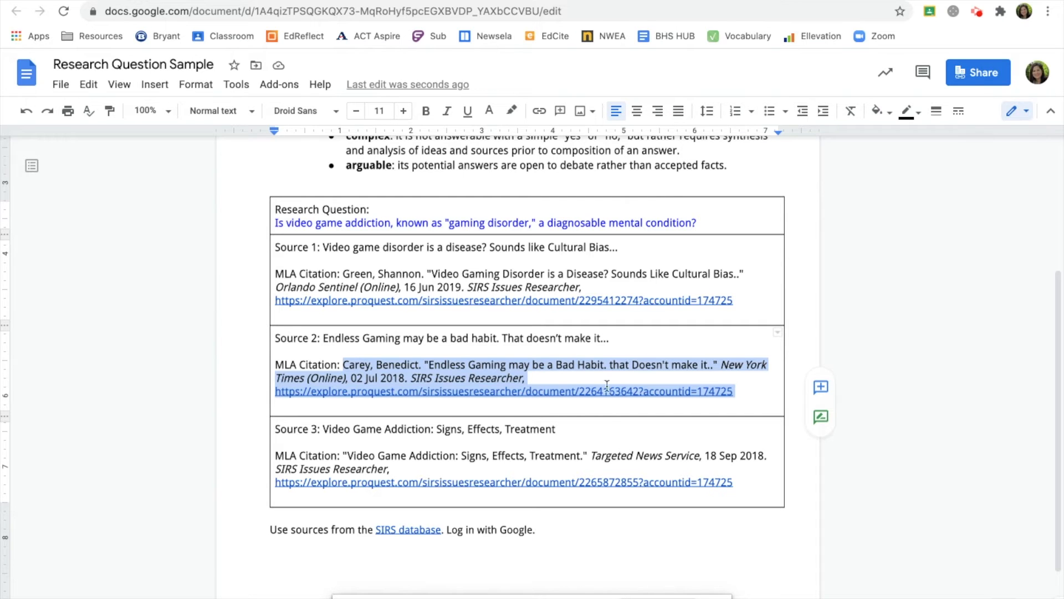
Replace the "1st MLA Citation" placeholder in the annotated bibliography template with the copied Source 2 citation.
{"action": "key", "text": "ctrl+Tab"}
{"action": "scroll", "coordinate": [519, 388], "scroll_direction": "down", "scroll_amount": 1}
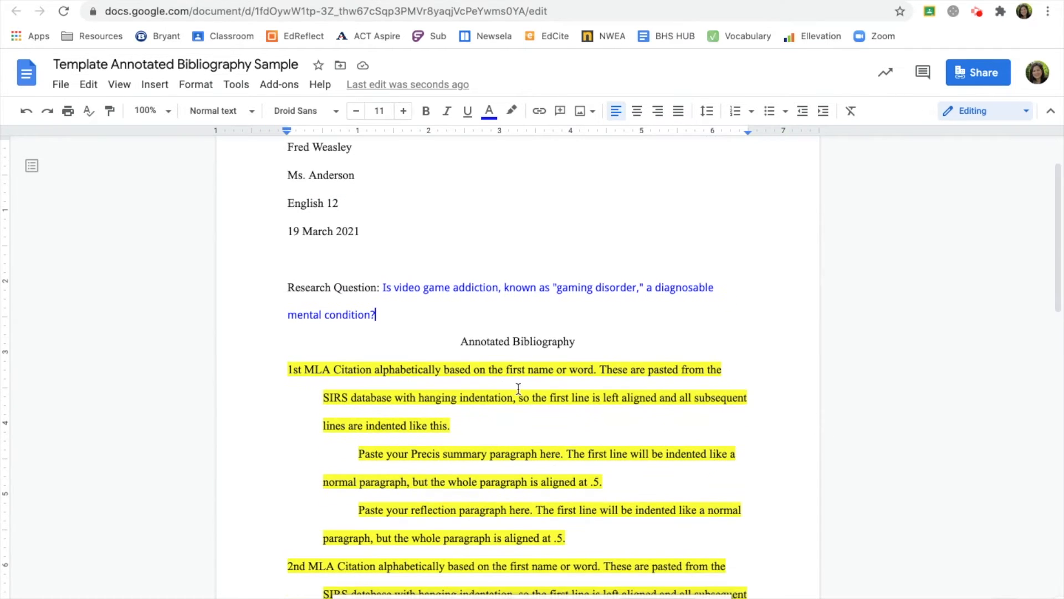
{"action": "scroll", "coordinate": [518, 389], "scroll_direction": "down", "scroll_amount": 1}
{"action": "left_click_drag", "start_coordinate": [451, 403], "coordinate": [287, 356]}
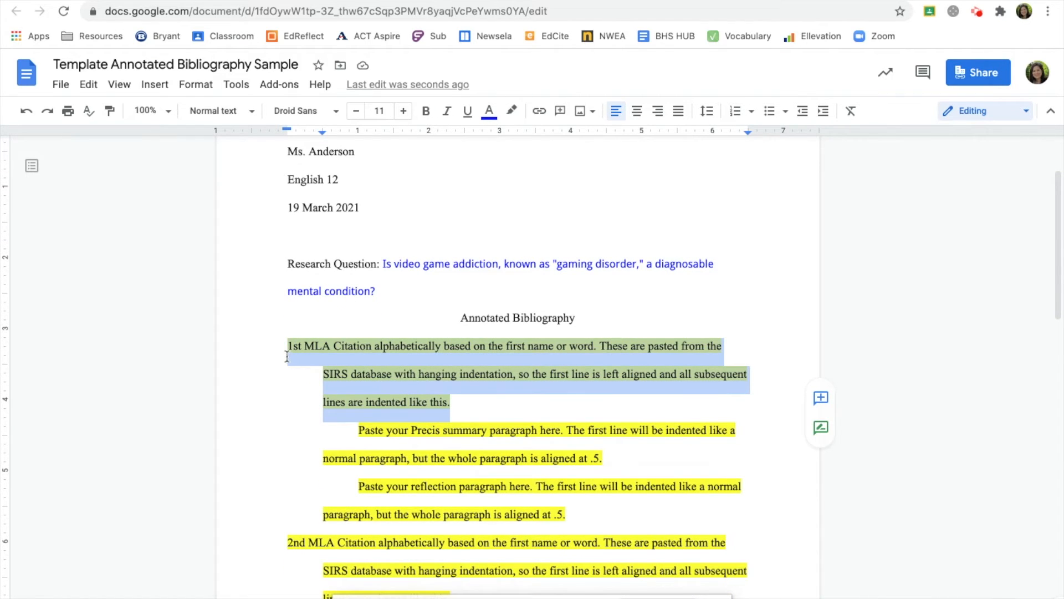
{"action": "key", "text": "ctrl+v"}
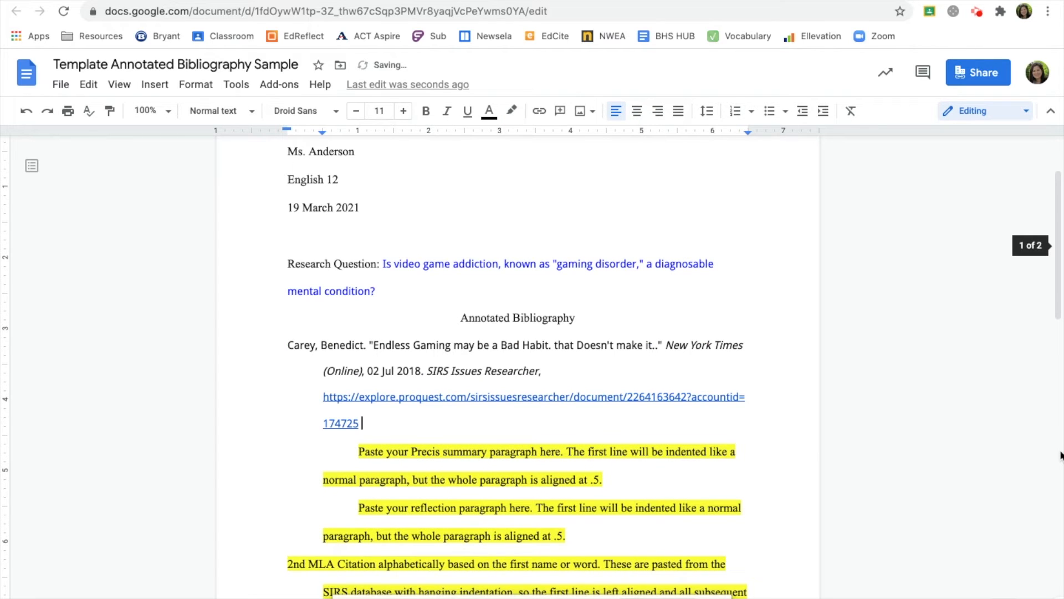
Add a period after the link at the end of the first citation.
{"action": "scroll", "coordinate": [869, 508], "scroll_direction": "down", "scroll_amount": 1}
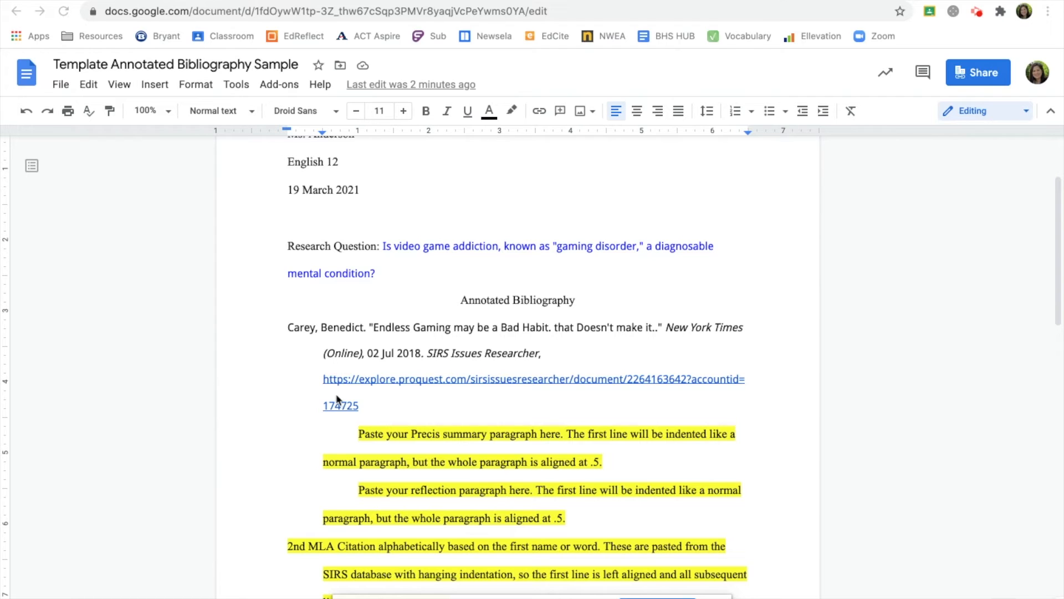
{"action": "left_click", "coordinate": [362, 406]}
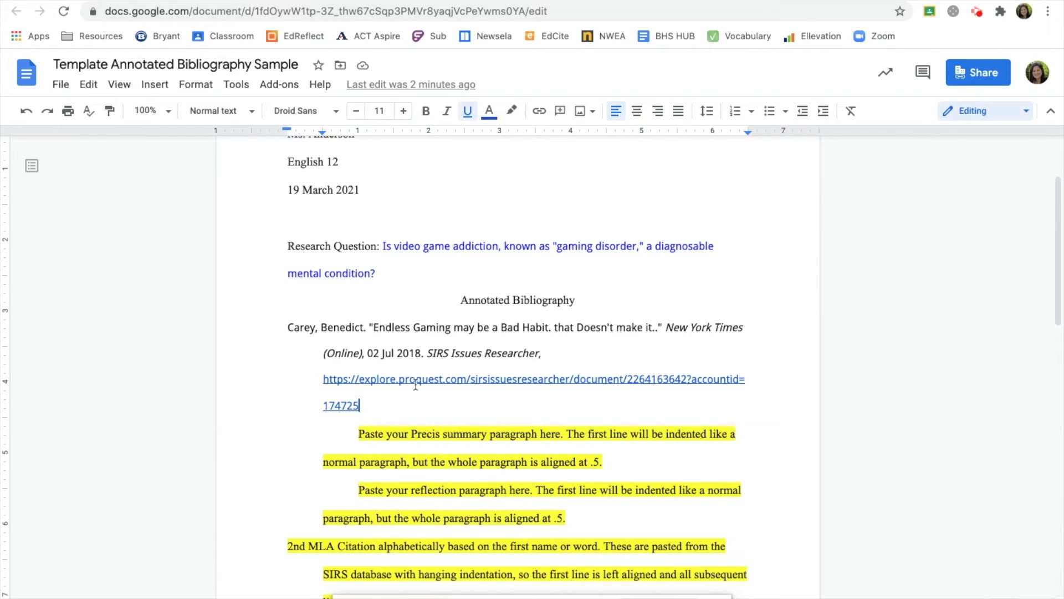
{"action": "type", "text": "."}
Apply a hanging special indent of 0.5 inches to the entire first citation.
{"action": "left_click", "coordinate": [446, 301]}
{"action": "mouse_move", "coordinate": [361, 406]}
{"action": "left_mouse_down"}
{"action": "mouse_move", "coordinate": [306, 404]}
{"action": "mouse_move", "coordinate": [280, 342]}
{"action": "mouse_move", "coordinate": [285, 358]}
{"action": "left_mouse_up"}
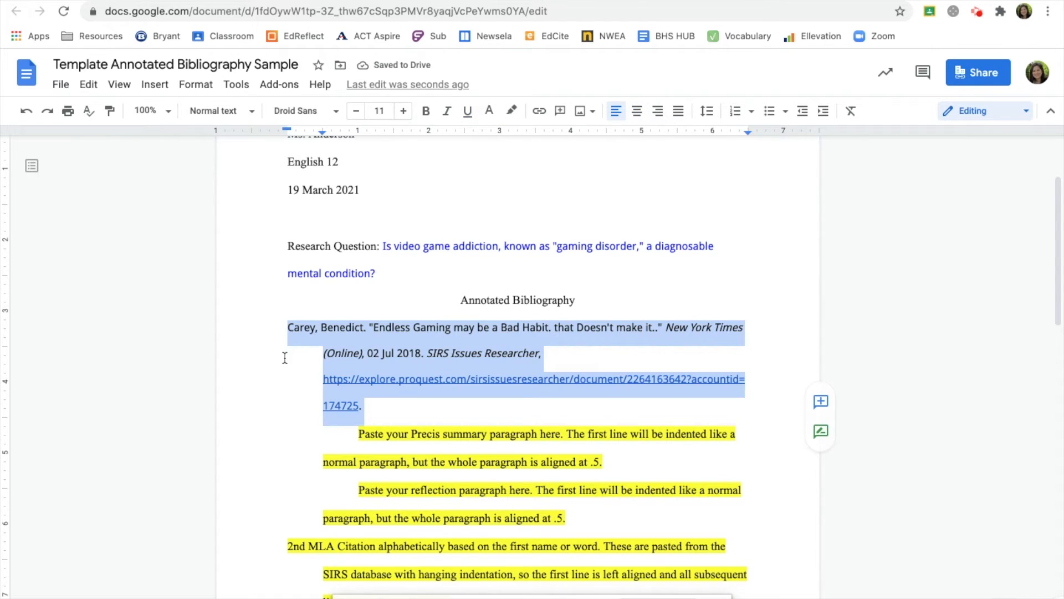
{"action": "left_click", "coordinate": [187, 88]}
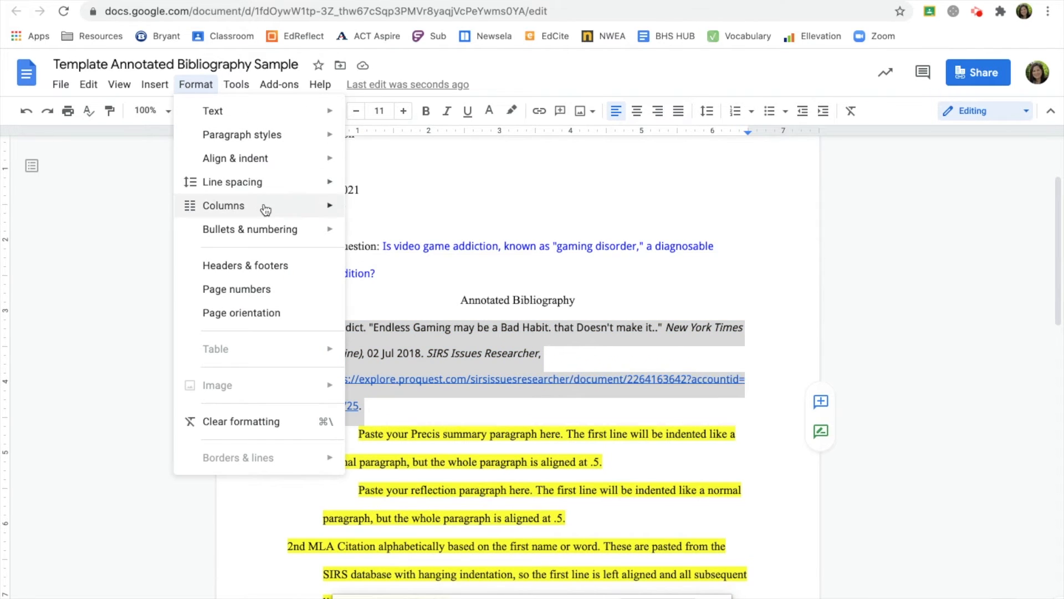
{"action": "mouse_move", "coordinate": [273, 169]}
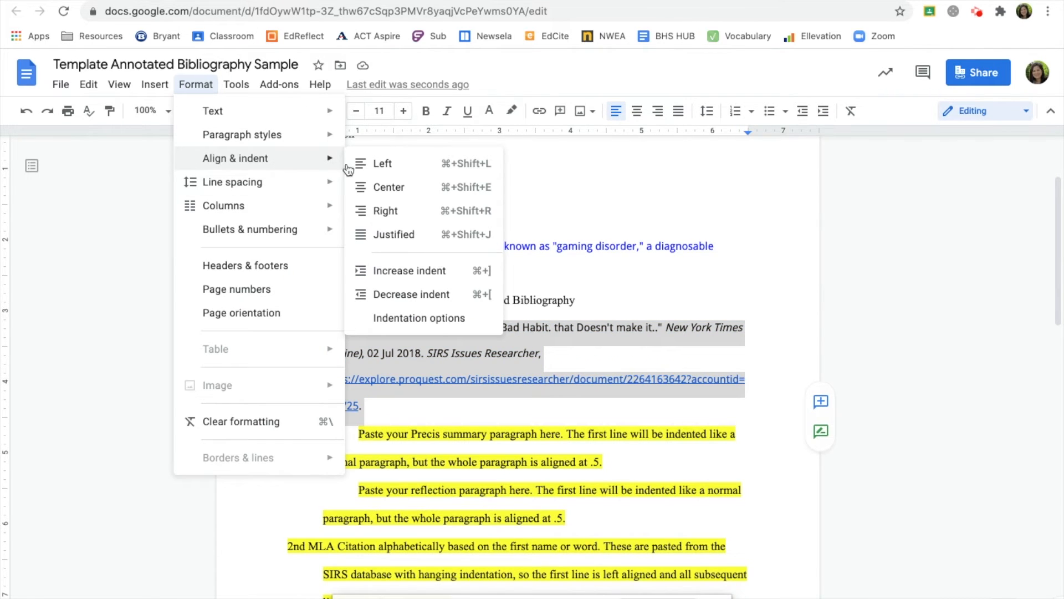
{"action": "left_click", "coordinate": [474, 320]}
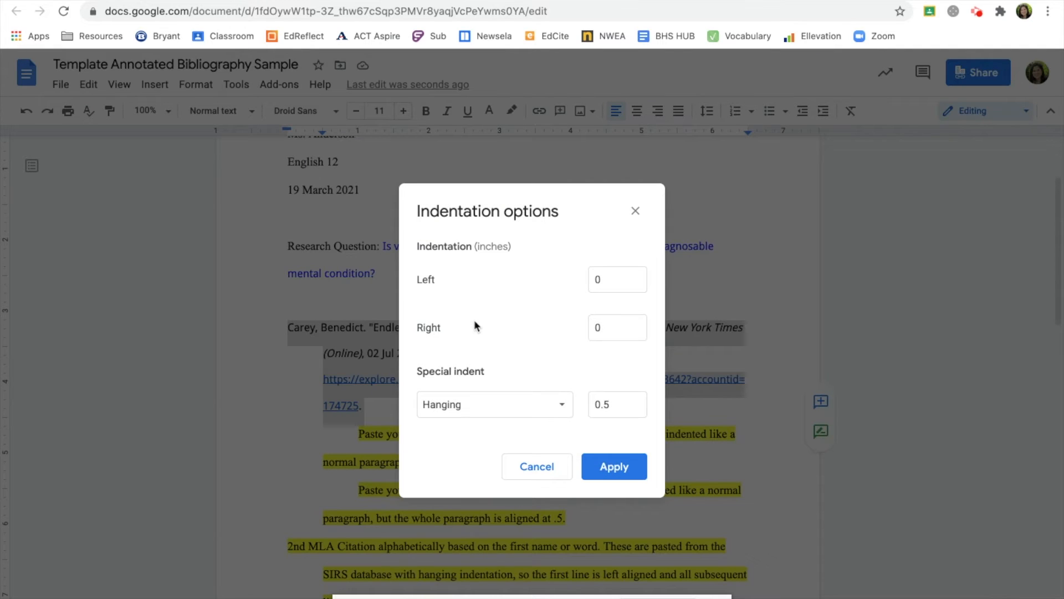
{"action": "left_click", "coordinate": [465, 411]}
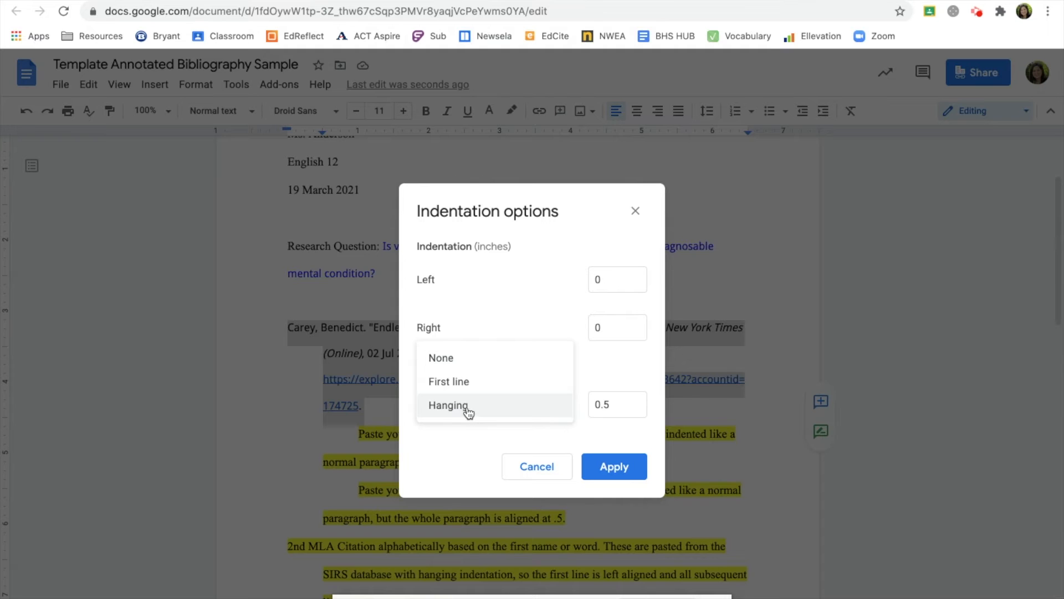
{"action": "left_click", "coordinate": [468, 413]}
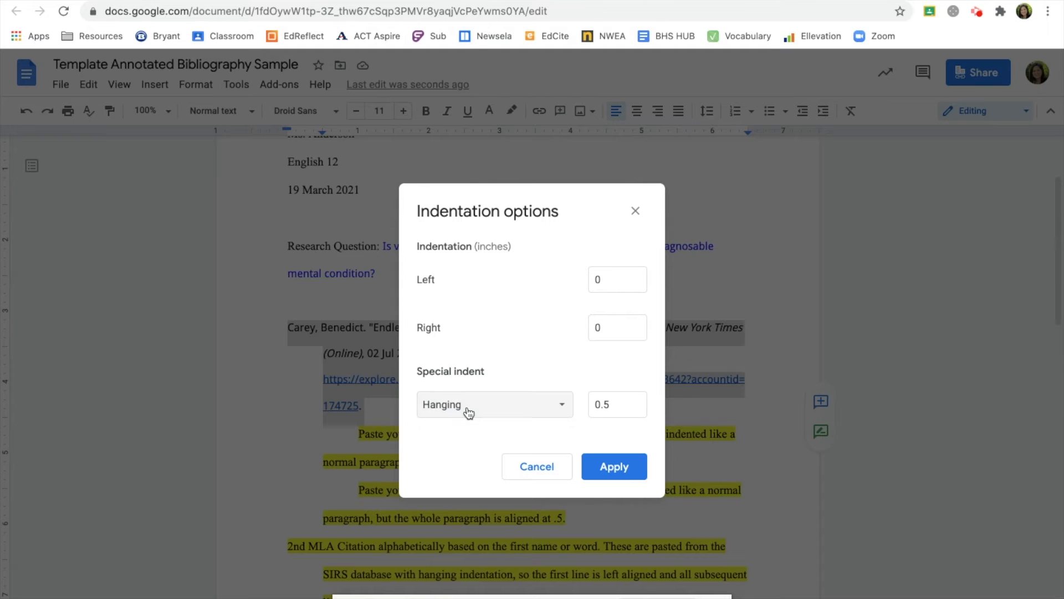
{"action": "left_click", "coordinate": [628, 472]}
{"action": "left_click", "coordinate": [604, 406]}
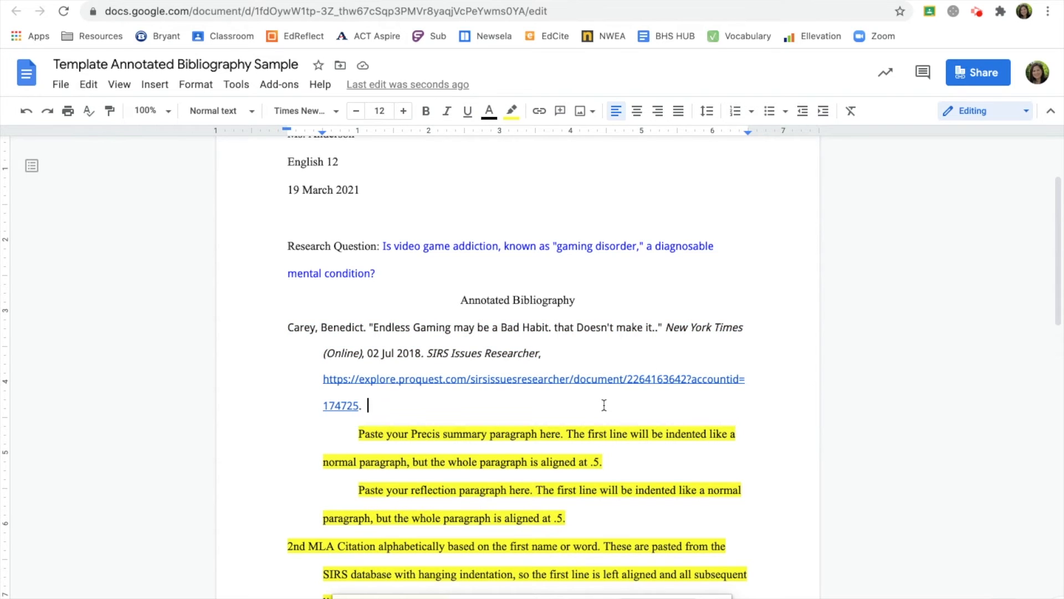
Copy Source 1's full MLA citation, including its link, from the table in the Research Question Sample document.
{"action": "scroll", "coordinate": [604, 405], "scroll_direction": "down", "scroll_amount": 4}
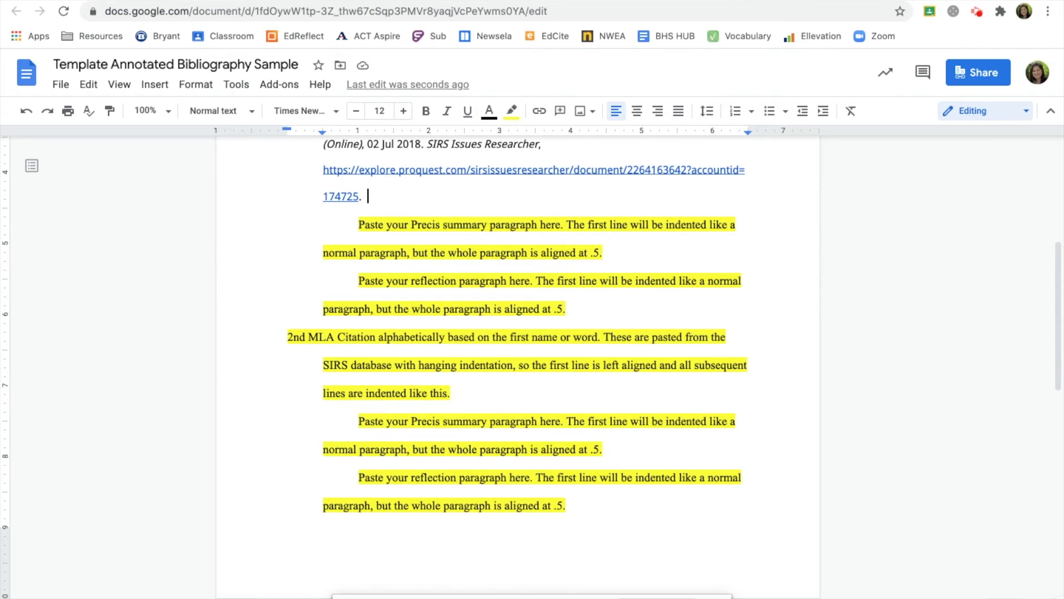
{"action": "left_click", "coordinate": [338, 1]}
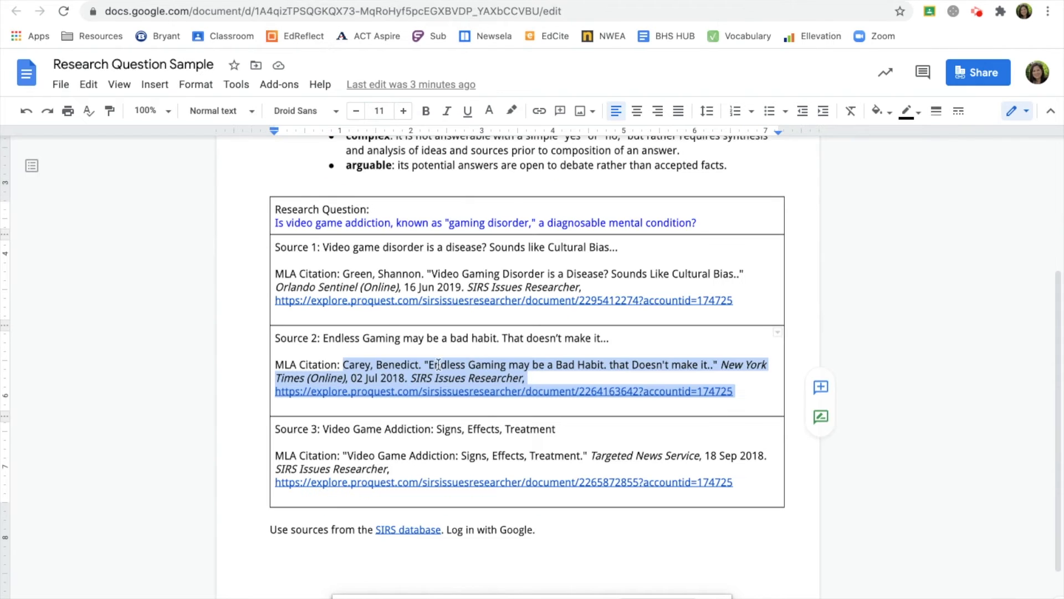
{"action": "left_click", "coordinate": [386, 299]}
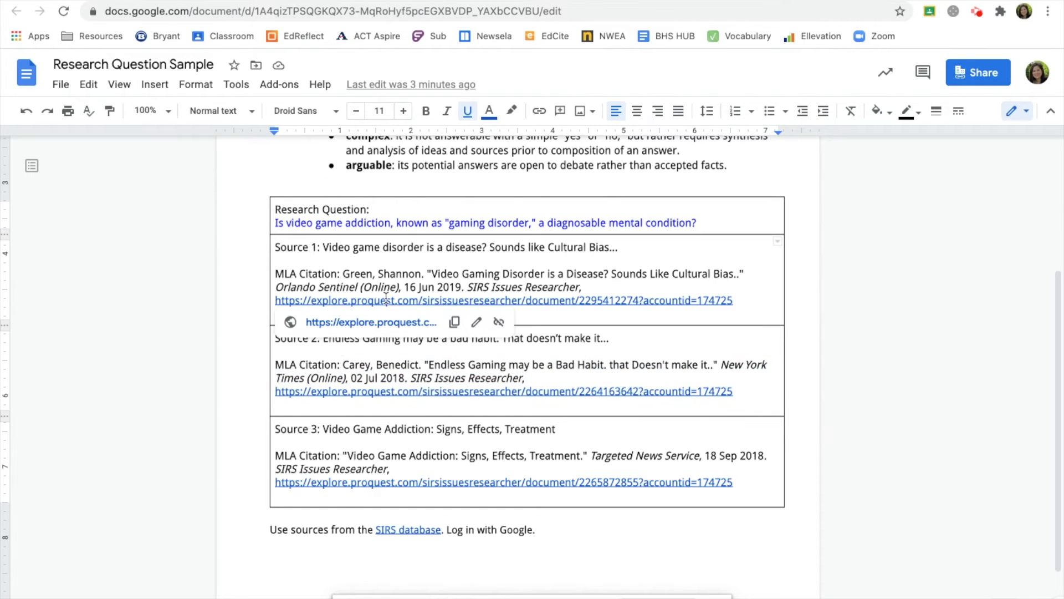
{"action": "left_click", "coordinate": [364, 455]}
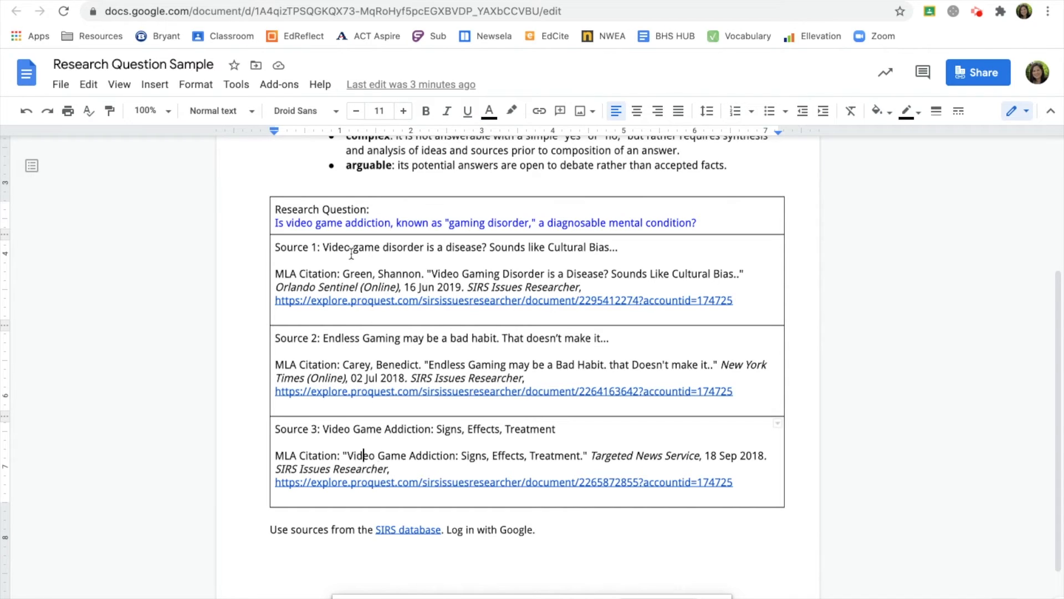
{"action": "left_click_drag", "start_coordinate": [736, 300], "coordinate": [344, 275]}
{"action": "key", "text": "super+c"}
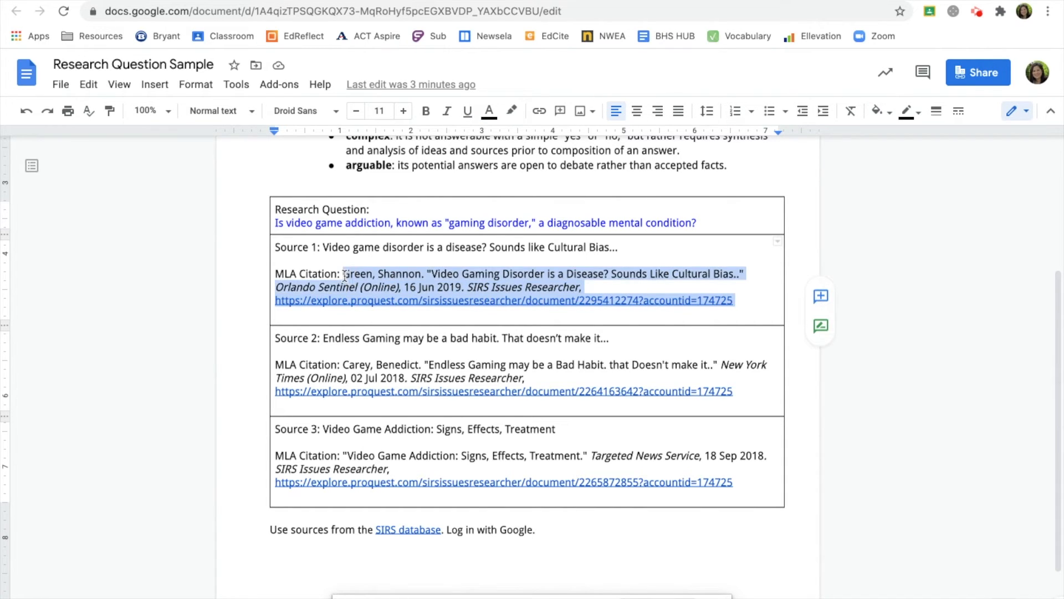
Replace the "2nd MLA Citation" placeholder in the template with the copied Source 1 citation and end it with a period.
{"action": "left_click", "coordinate": [366, 2]}
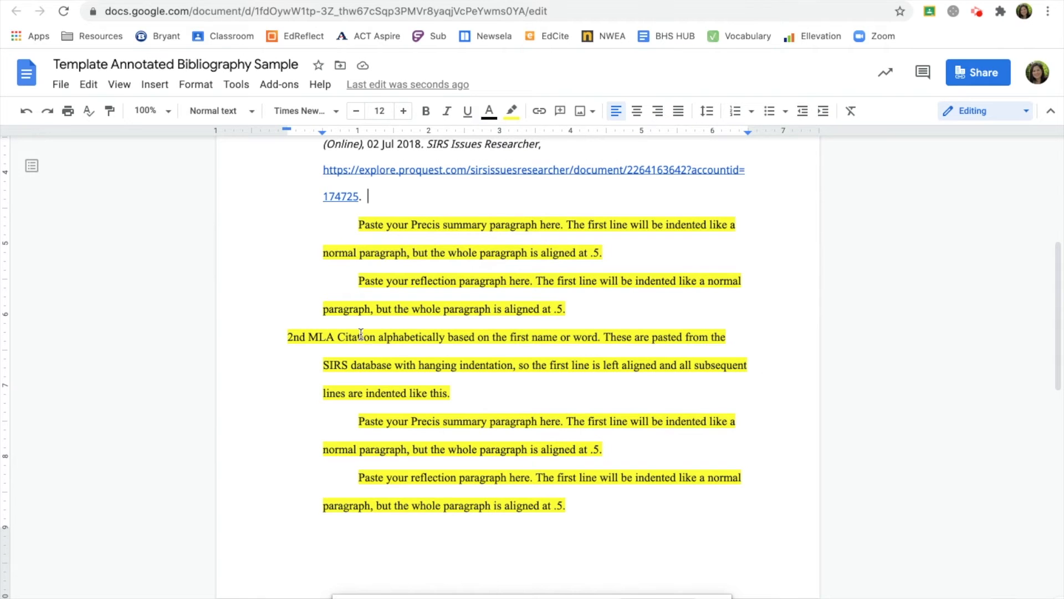
{"action": "left_click_drag", "start_coordinate": [449, 393], "coordinate": [288, 350]}
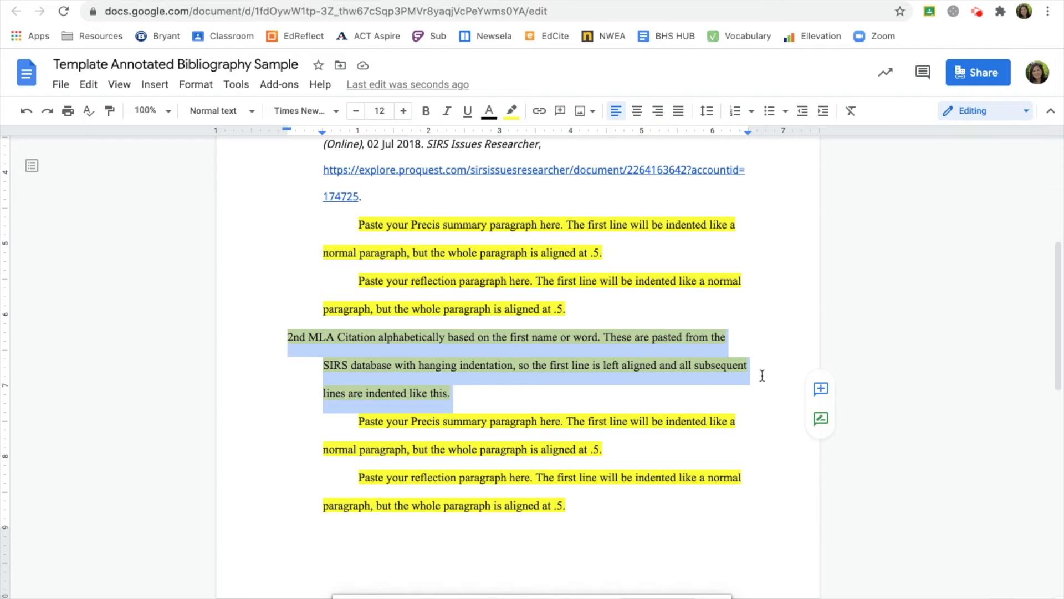
{"action": "key", "text": "super+v"}
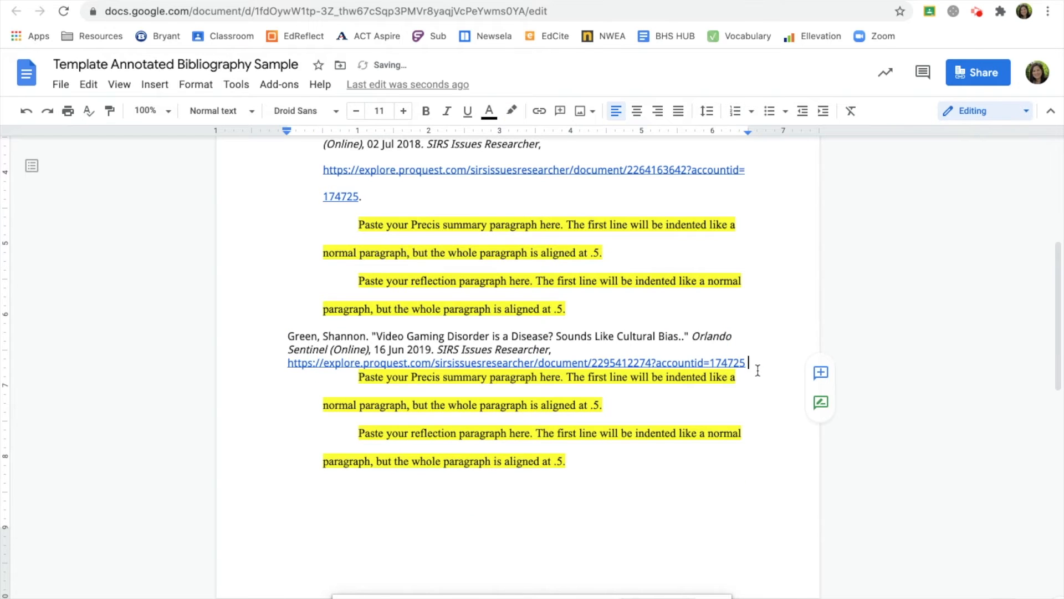
{"action": "type", "text": "."}
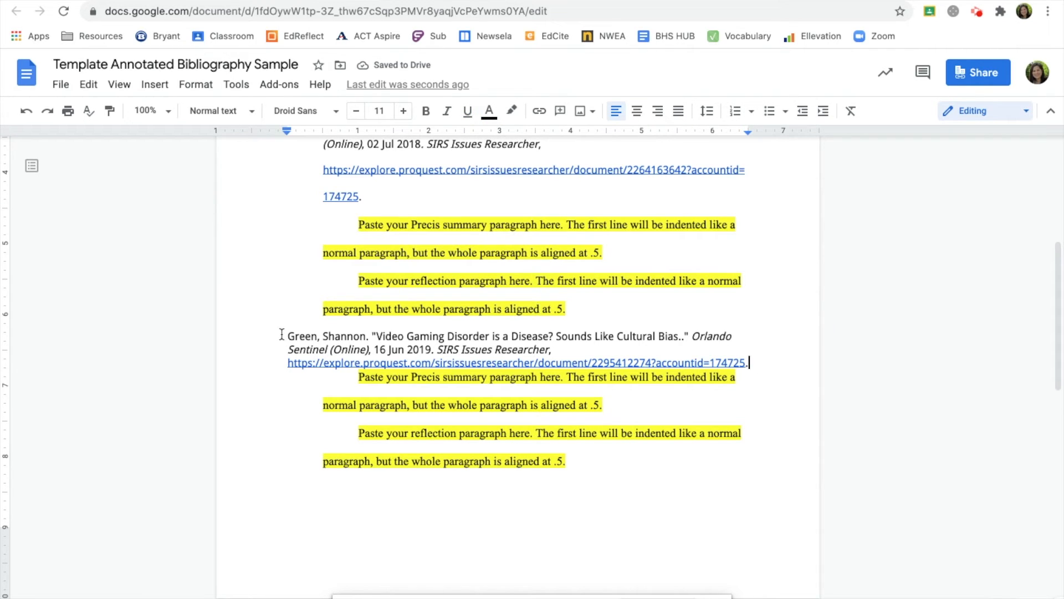
Apply a hanging special indent of 0.5 inches to the entire second citation.
{"action": "left_click_drag", "start_coordinate": [285, 335], "coordinate": [751, 361]}
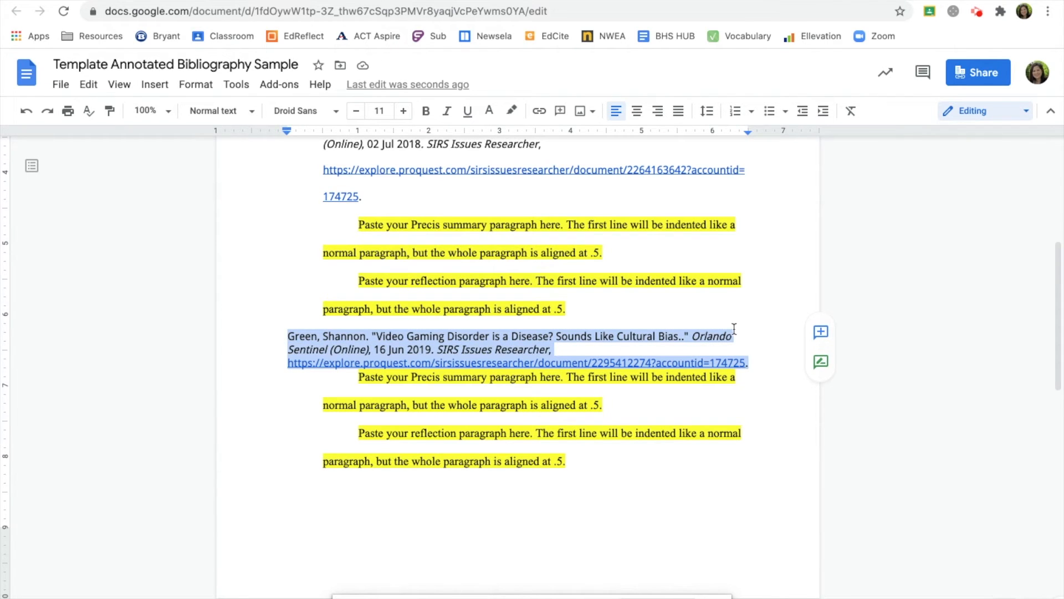
{"action": "left_click", "coordinate": [195, 84]}
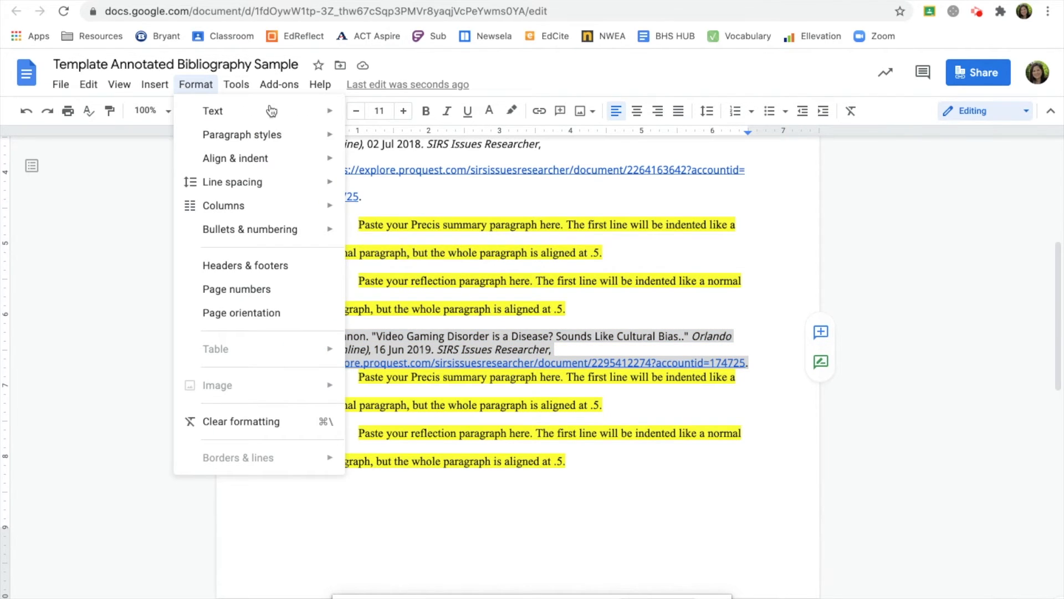
{"action": "mouse_move", "coordinate": [294, 164]}
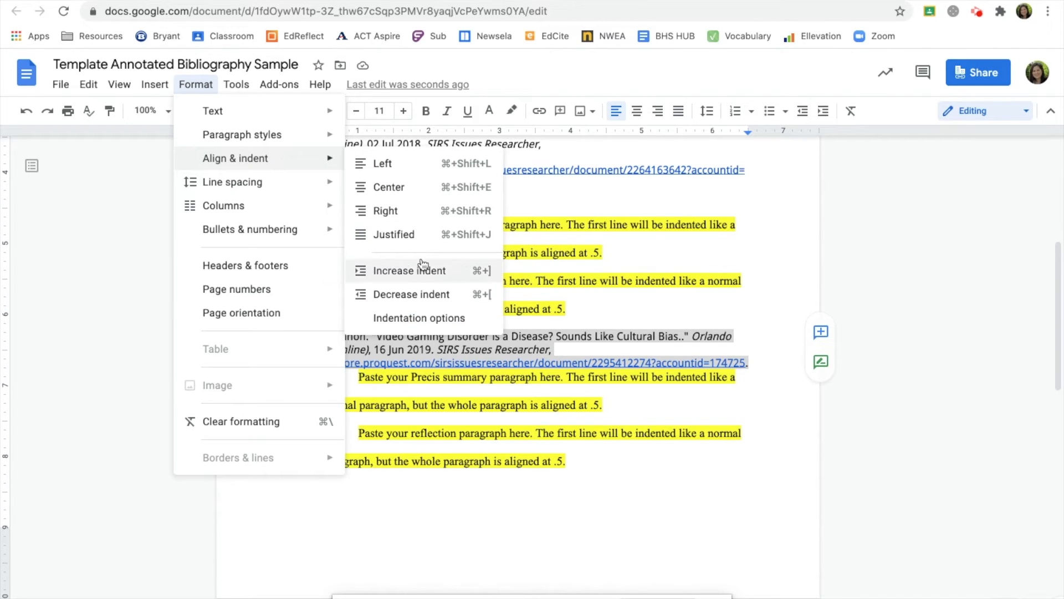
{"action": "left_click", "coordinate": [420, 317]}
{"action": "left_click", "coordinate": [502, 406]}
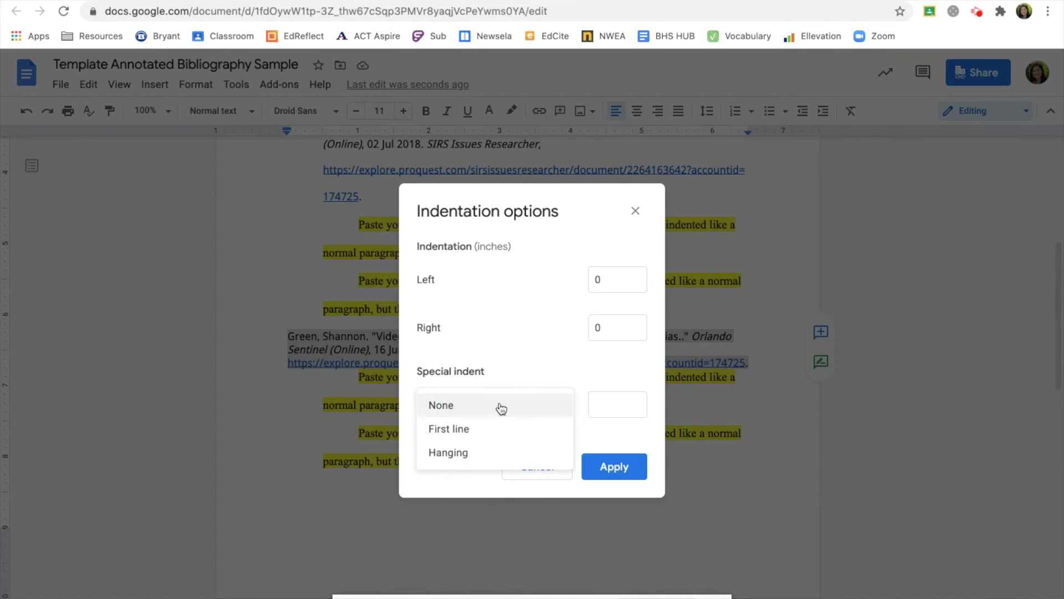
{"action": "left_click", "coordinate": [478, 455]}
{"action": "left_click", "coordinate": [616, 467]}
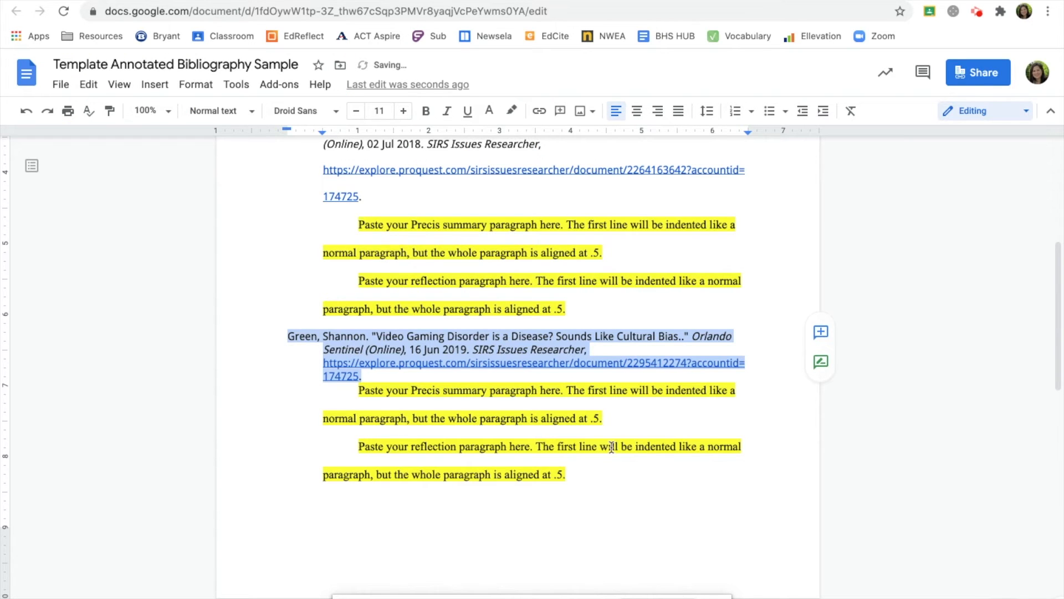
{"action": "left_click", "coordinate": [681, 358]}
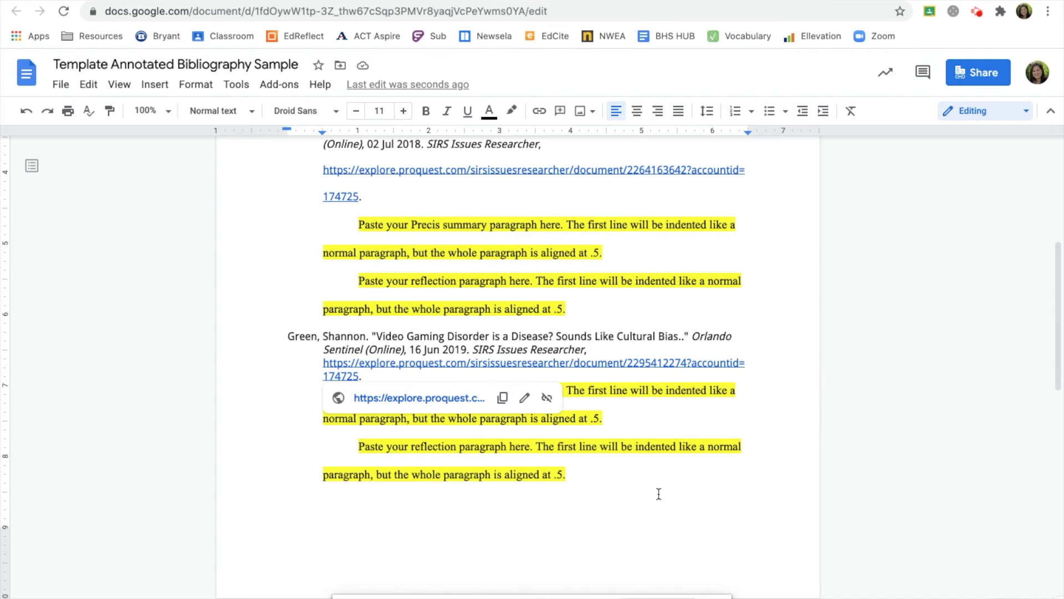
Copy Source 3's full MLA citation, including its link, from the table in the Research Question Sample document.
{"action": "scroll", "coordinate": [658, 491], "scroll_direction": "down", "scroll_amount": 1}
{"action": "left_click", "coordinate": [222, 1]}
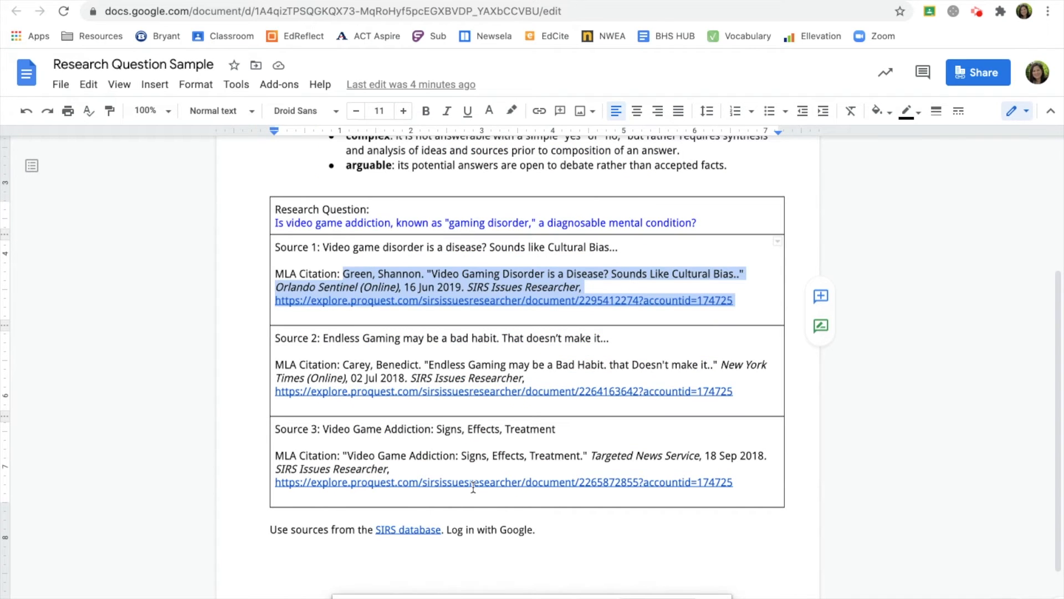
{"action": "left_click_drag", "start_coordinate": [745, 483], "coordinate": [342, 456]}
{"action": "key", "text": "ctrl+c"}
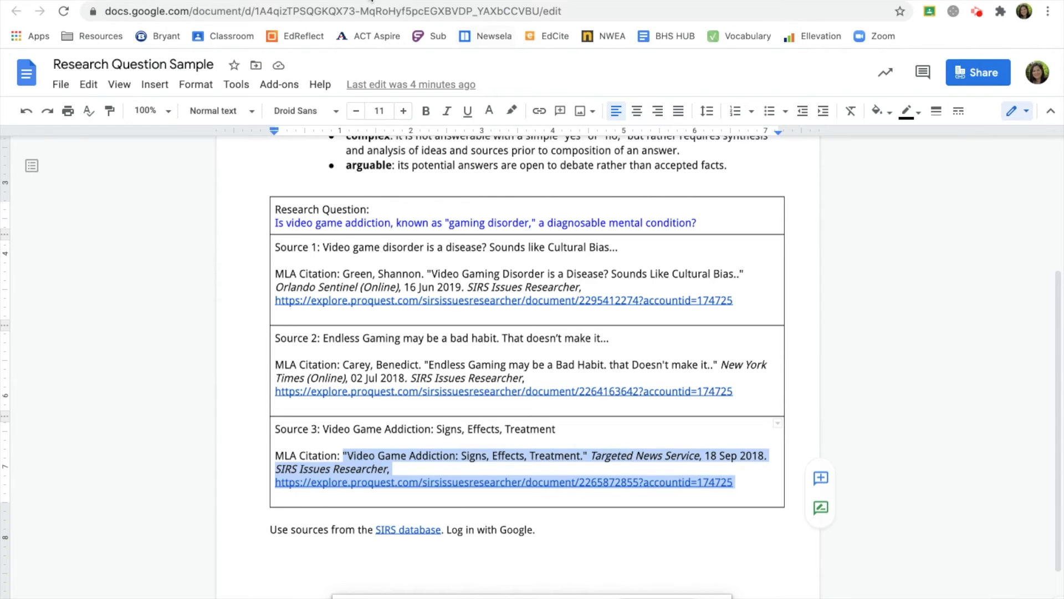
Replace the "3rd MLA Citation" placeholder in the template with the copied Source 3 citation and end it with a period.
{"action": "left_click", "coordinate": [393, 1]}
{"action": "scroll", "coordinate": [583, 483], "scroll_direction": "down", "scroll_amount": 5}
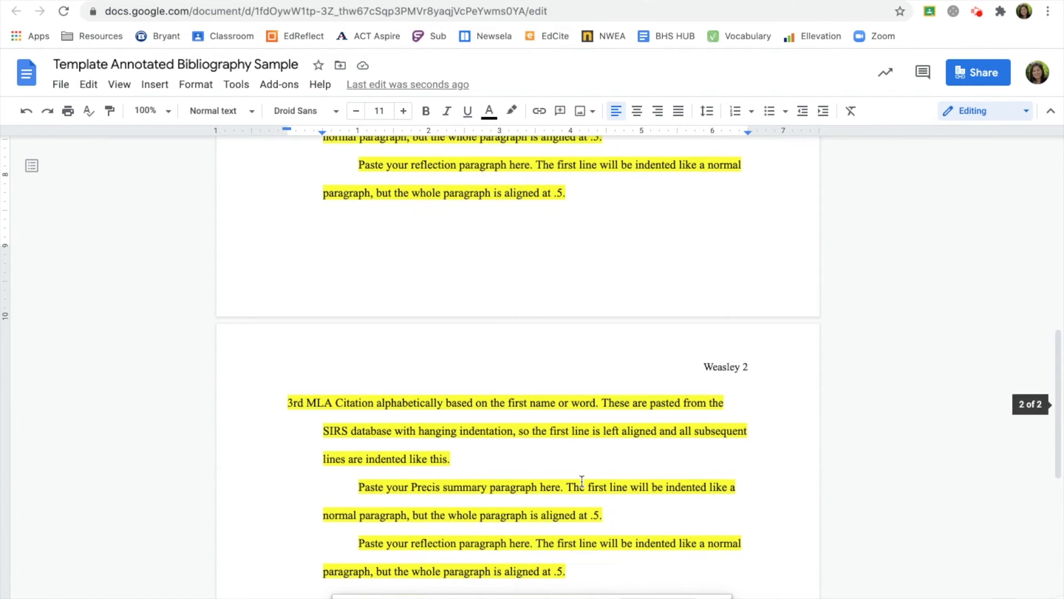
{"action": "left_click", "coordinate": [456, 460]}
{"action": "left_click_drag", "start_coordinate": [443, 462], "coordinate": [266, 412]}
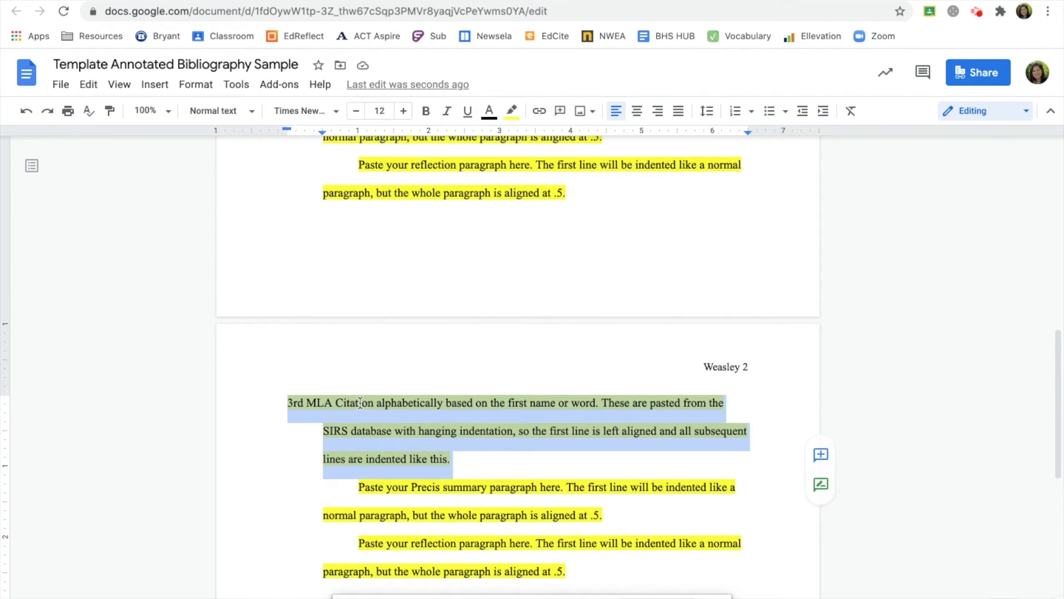
{"action": "key", "text": "ctrl+v"}
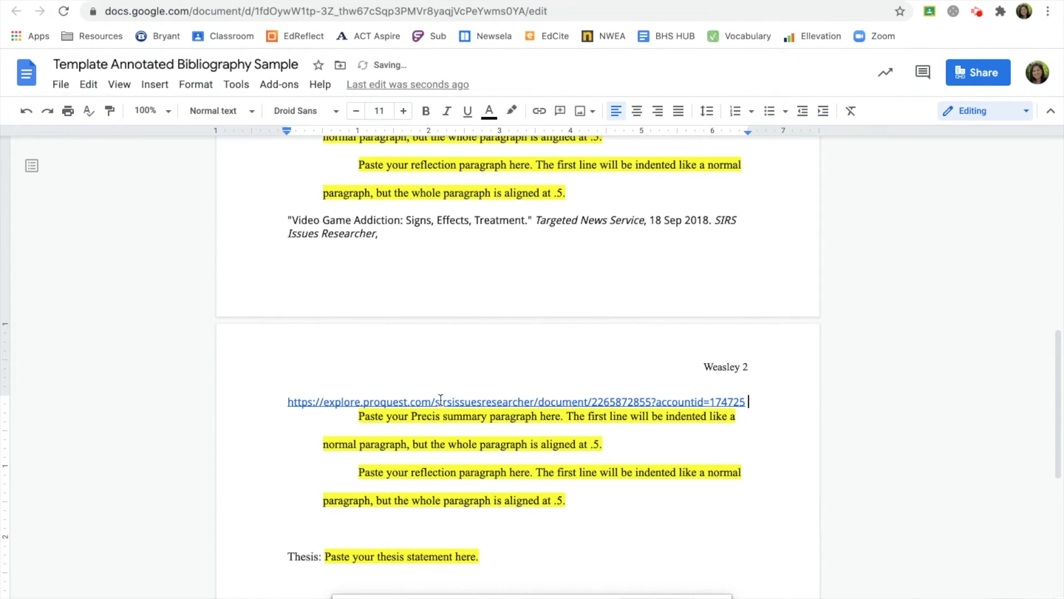
{"action": "left_click", "coordinate": [750, 401]}
{"action": "type", "text": "."}
Apply a hanging special indent of 0.5 inches to the entire third citation, including the link on the second page.
{"action": "left_click_drag", "start_coordinate": [751, 401], "coordinate": [287, 222]}
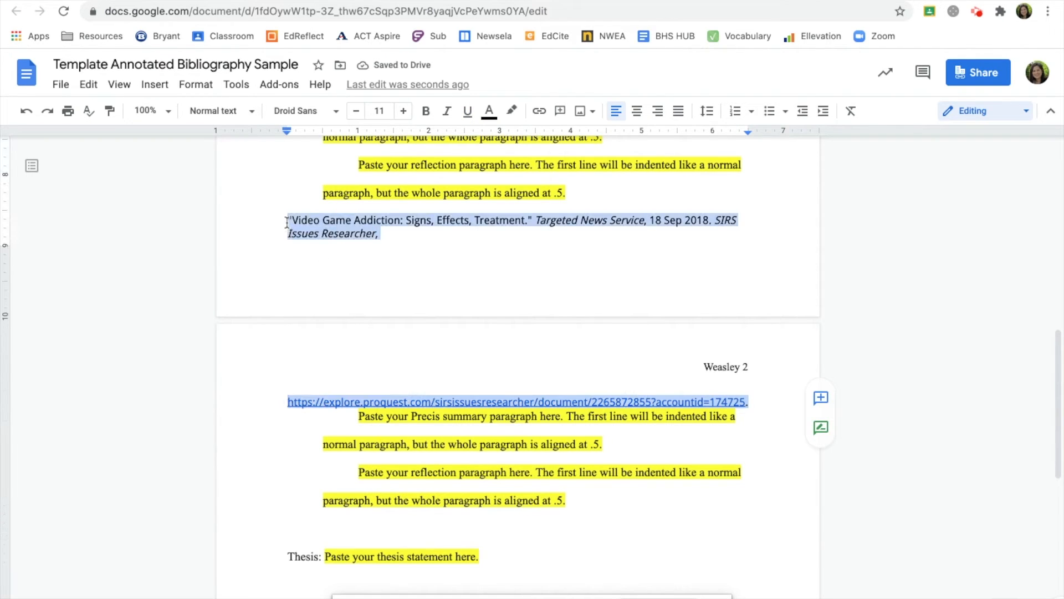
{"action": "left_click", "coordinate": [209, 89]}
{"action": "mouse_move", "coordinate": [248, 182]}
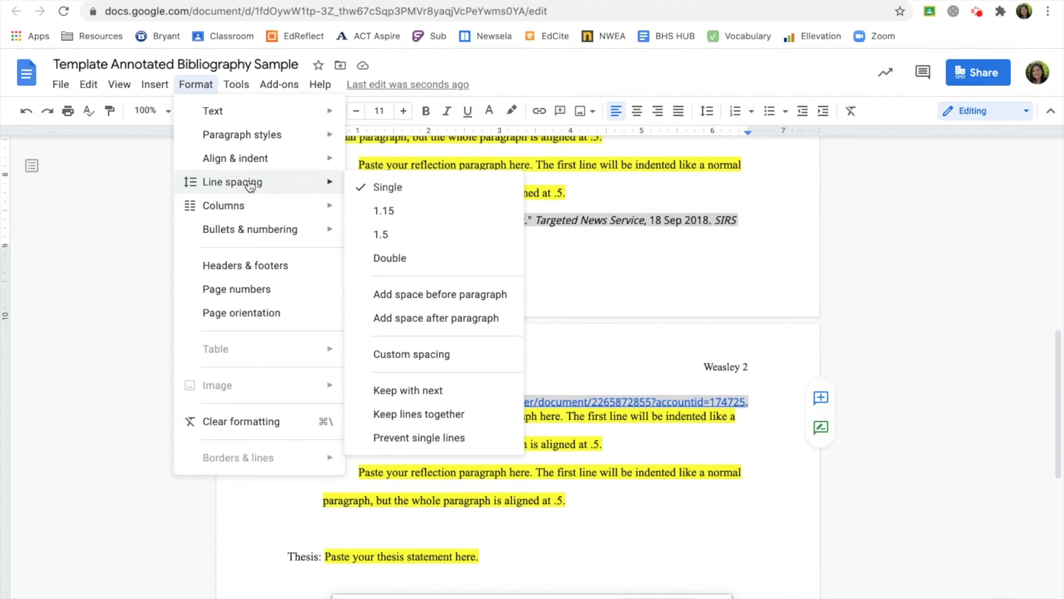
{"action": "mouse_move", "coordinate": [301, 161]}
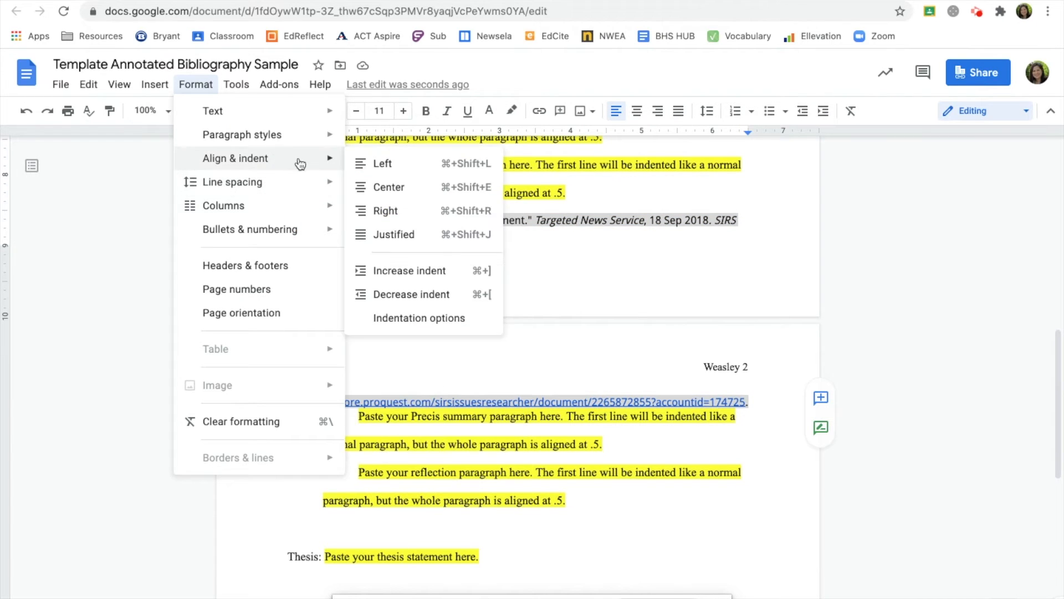
{"action": "left_click", "coordinate": [418, 316]}
{"action": "left_click", "coordinate": [481, 408]}
{"action": "left_click", "coordinate": [485, 453]}
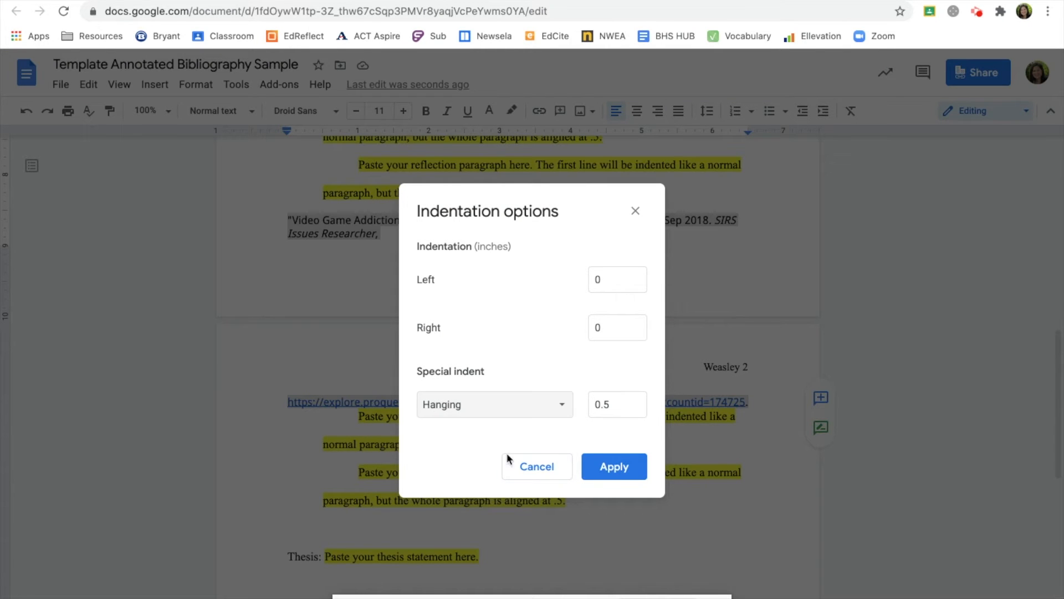
{"action": "left_click", "coordinate": [630, 469]}
{"action": "left_click", "coordinate": [714, 540]}
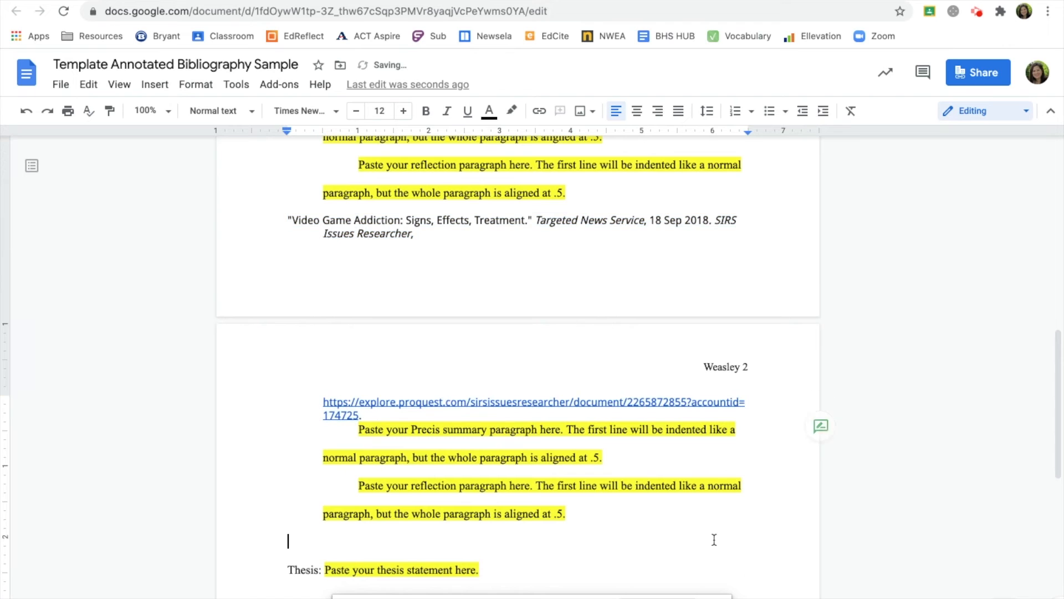
Review the citations in the bibliography for alphabetical order and hanging indentation.
{"action": "scroll", "coordinate": [714, 539], "scroll_direction": "up", "scroll_amount": 2}
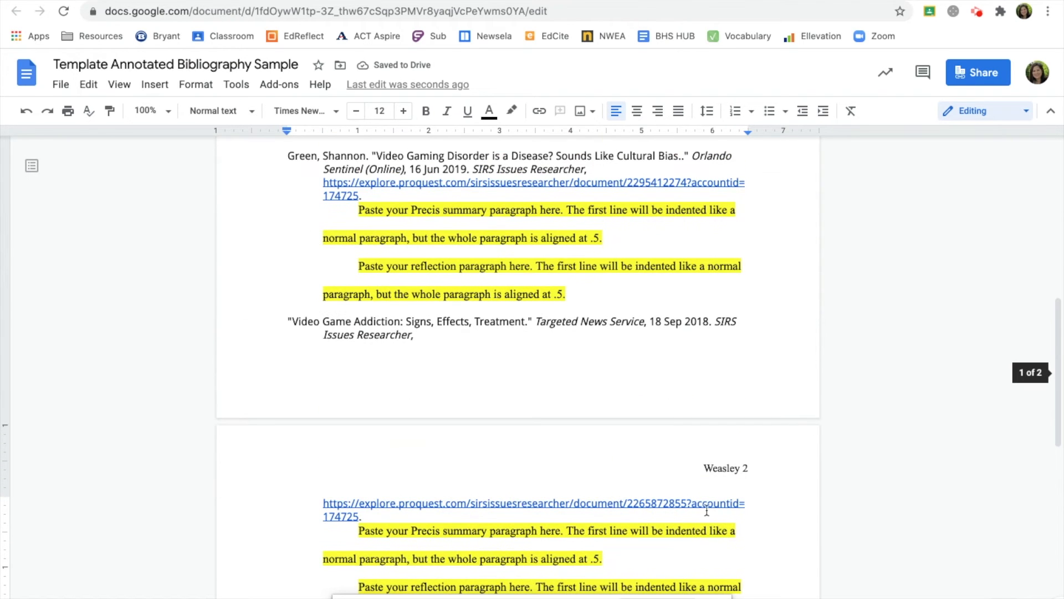
{"action": "scroll", "coordinate": [513, 256], "scroll_direction": "up", "scroll_amount": 5}
{"action": "scroll", "coordinate": [482, 177], "scroll_direction": "up", "scroll_amount": 1}
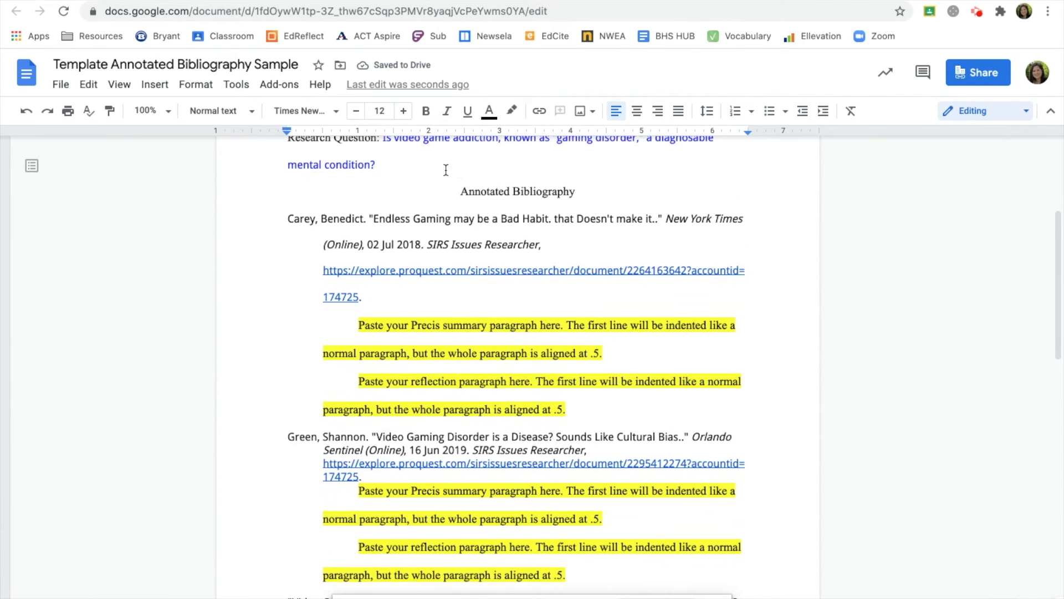
{"action": "scroll", "coordinate": [508, 359], "scroll_direction": "down", "scroll_amount": 2}
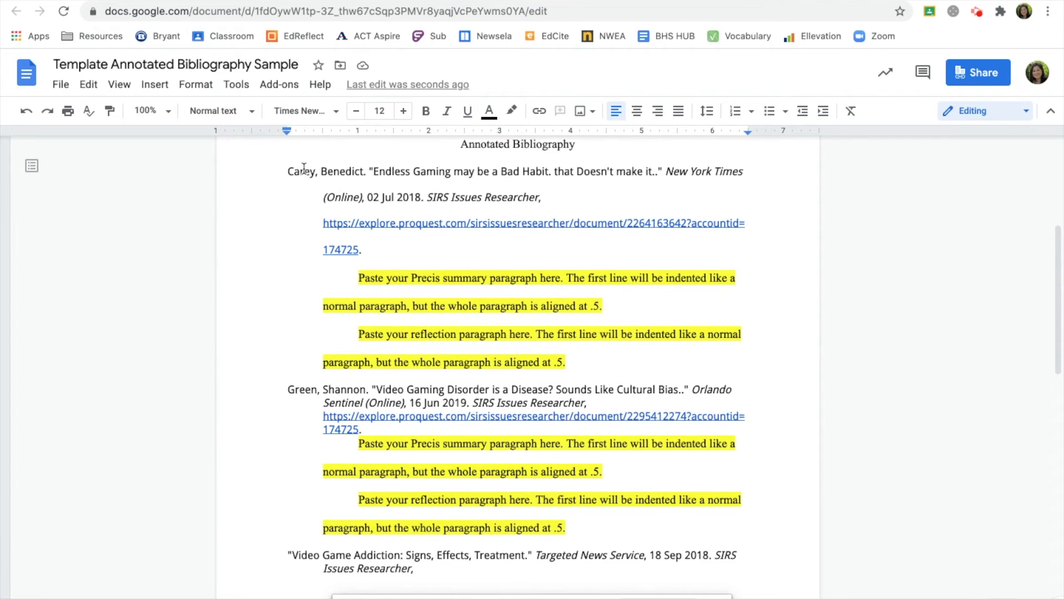
{"action": "scroll", "coordinate": [649, 520], "scroll_direction": "down", "scroll_amount": 5}
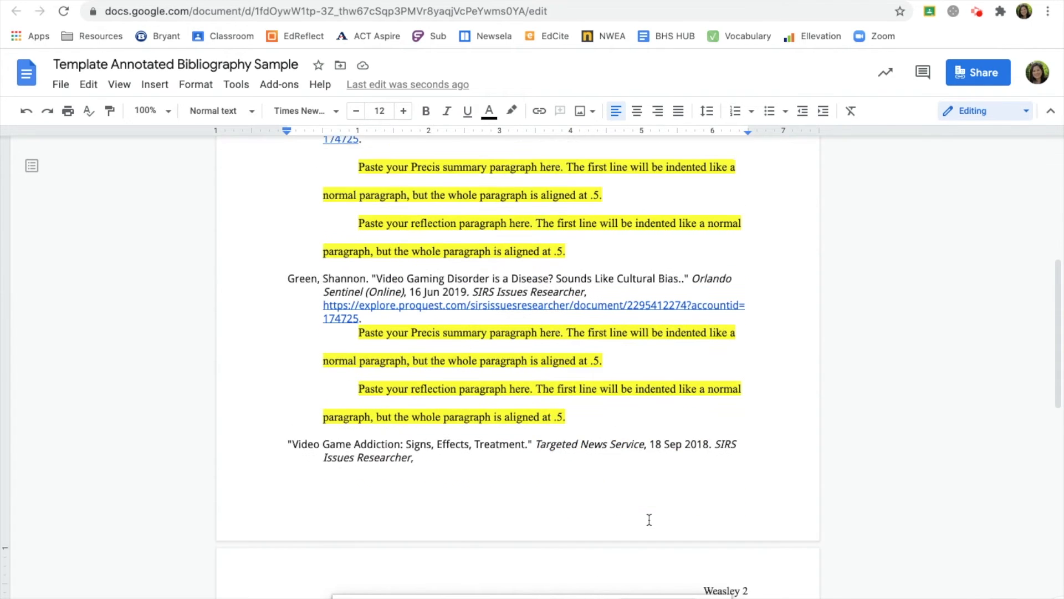
{"action": "scroll", "coordinate": [650, 520], "scroll_direction": "up", "scroll_amount": 5}
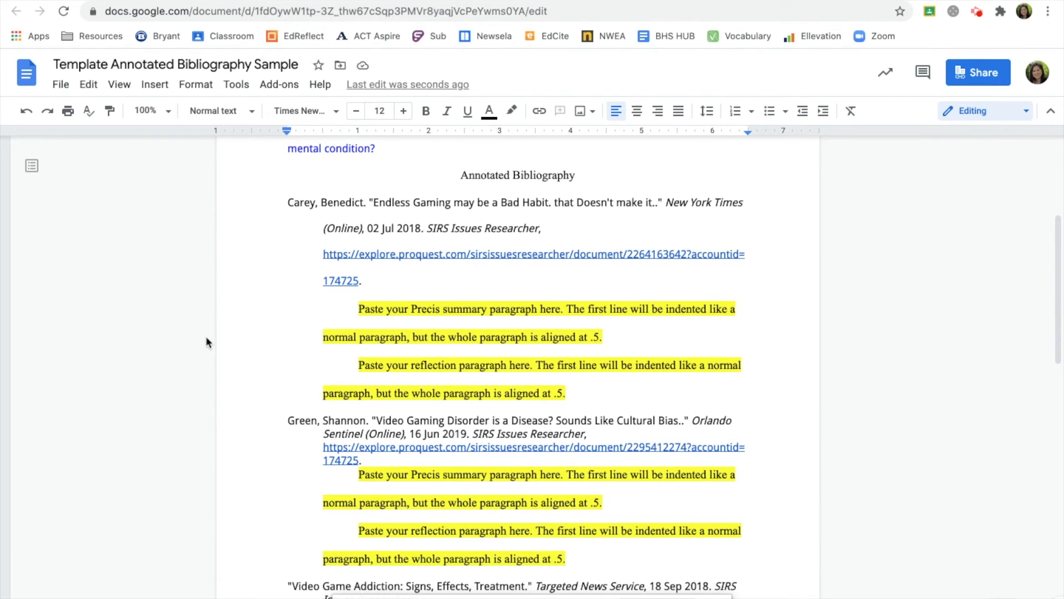
Copy the summary paragraph on the July 2, 2018 article "Endless Gaming May Be A Bad Habit" from the Precis Sample document.
{"action": "left_click", "coordinate": [358, 1]}
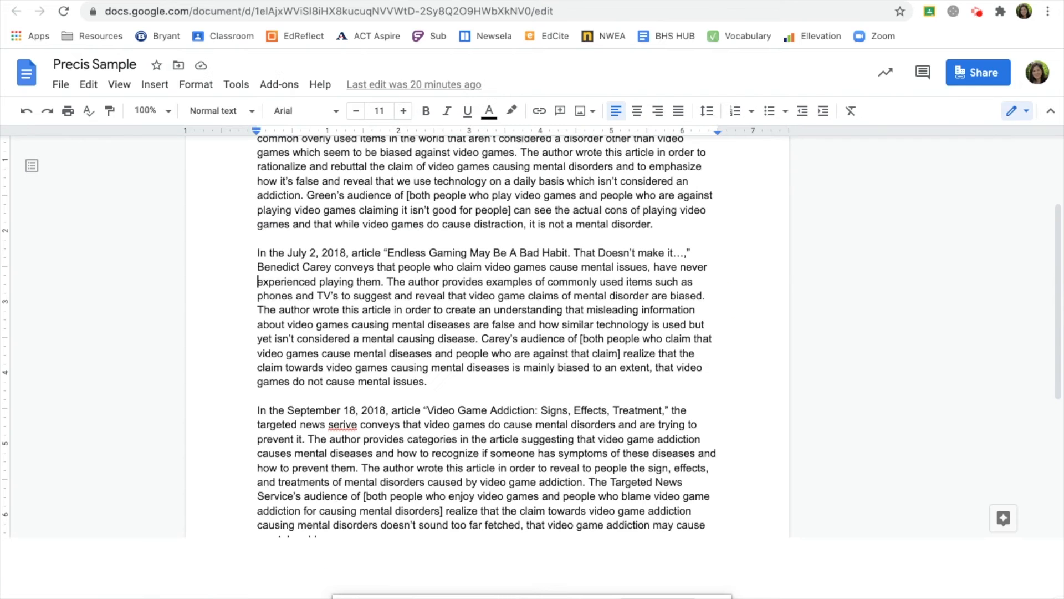
{"action": "scroll", "coordinate": [666, 324], "scroll_direction": "up", "scroll_amount": 4}
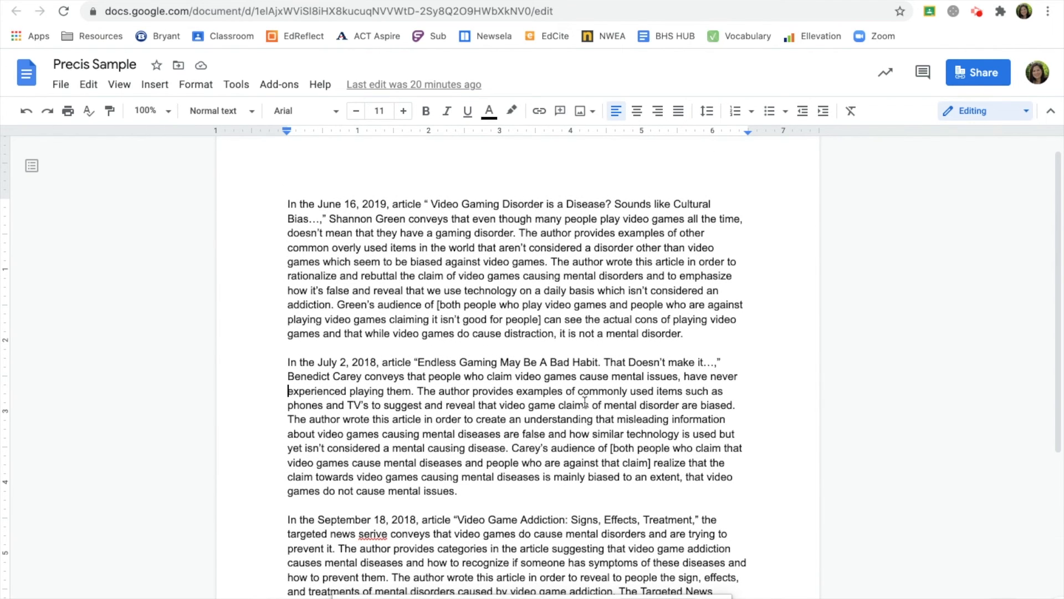
{"action": "scroll", "coordinate": [516, 348], "scroll_direction": "down", "scroll_amount": 1}
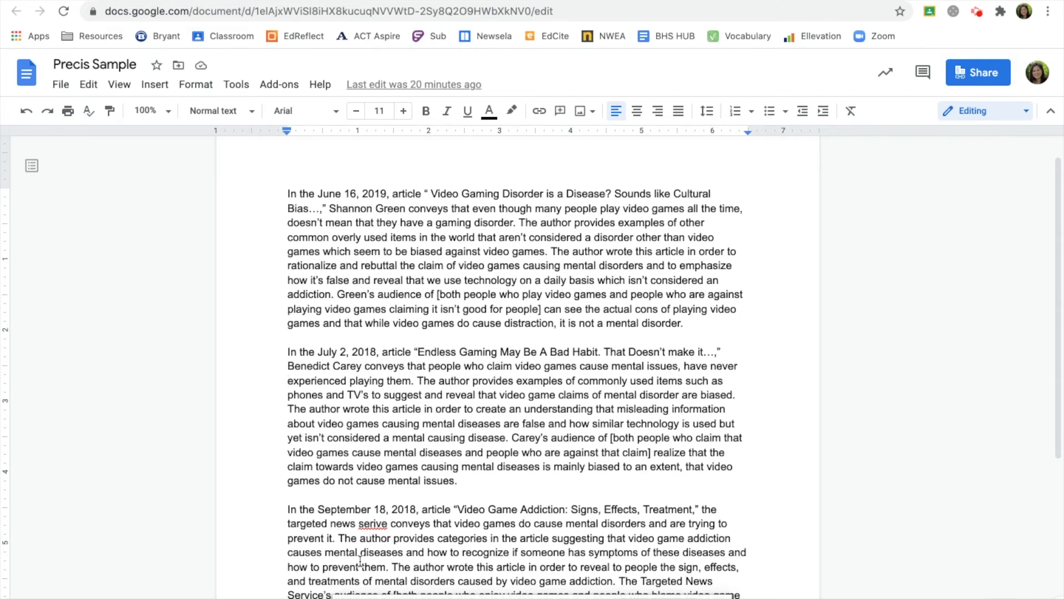
{"action": "left_click", "coordinate": [474, 509]}
{"action": "scroll", "coordinate": [383, 361], "scroll_direction": "down", "scroll_amount": 1}
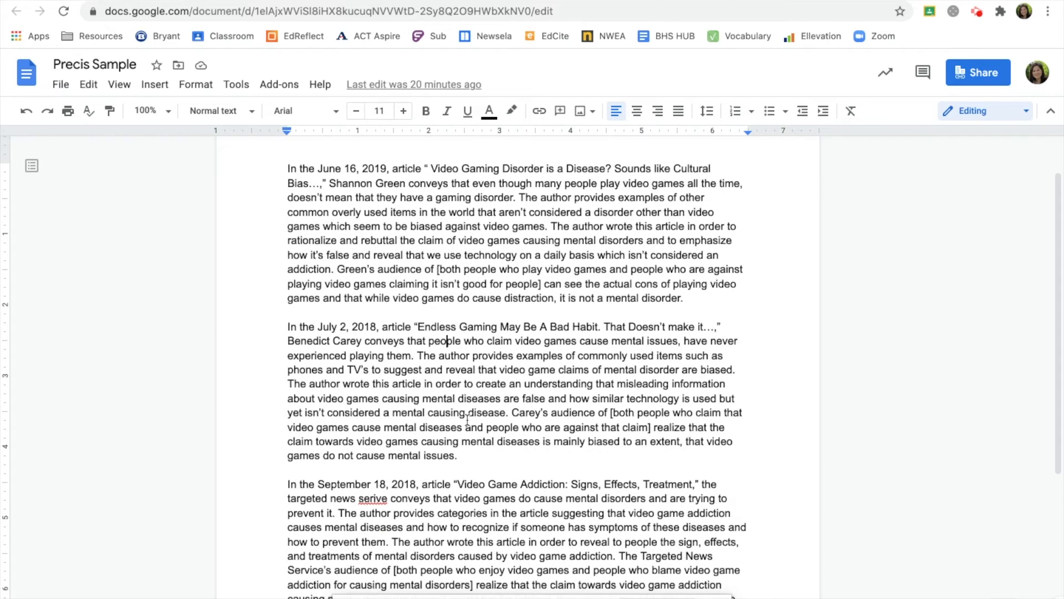
{"action": "left_click_drag", "start_coordinate": [462, 454], "coordinate": [285, 335]}
{"action": "key", "text": "ctrl+c"}
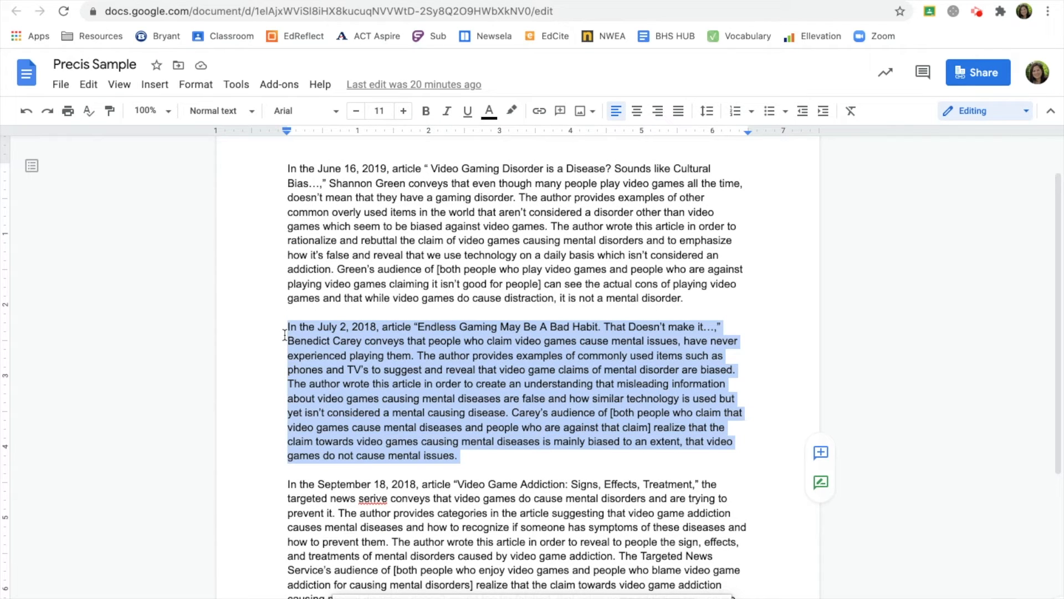
Replace the Precis summary placeholder under the first citation in the template with the copied paragraph.
{"action": "left_click", "coordinate": [344, 1]}
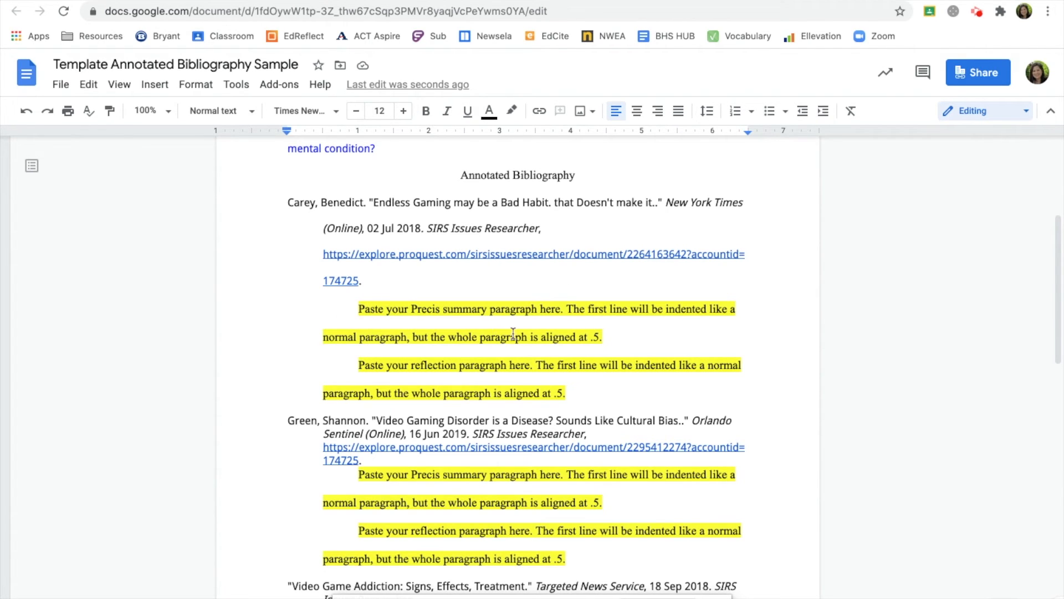
{"action": "left_click_drag", "start_coordinate": [604, 336], "coordinate": [357, 308]}
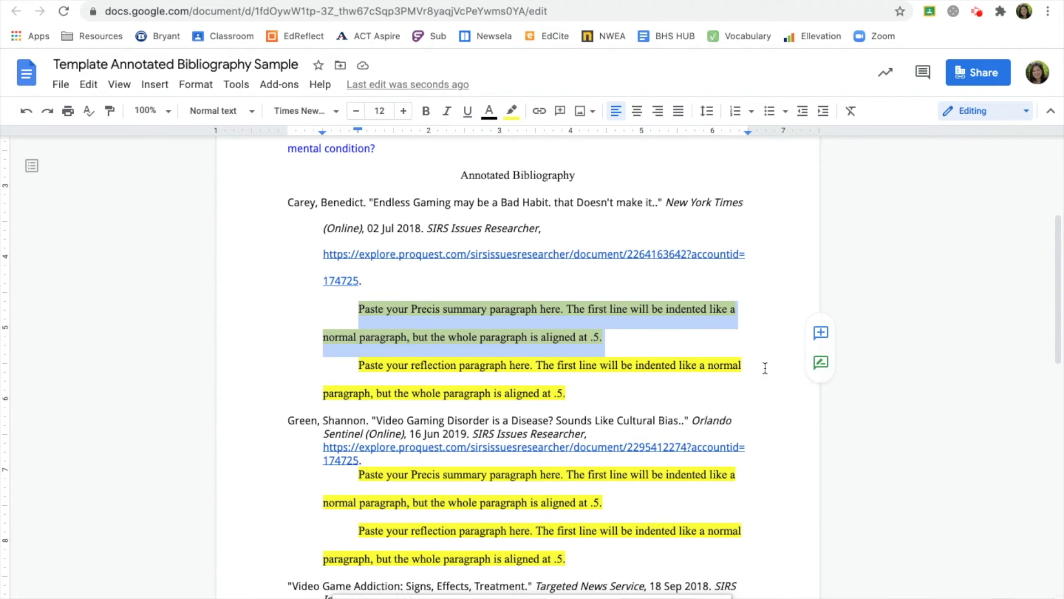
{"action": "key", "text": "ctrl+v"}
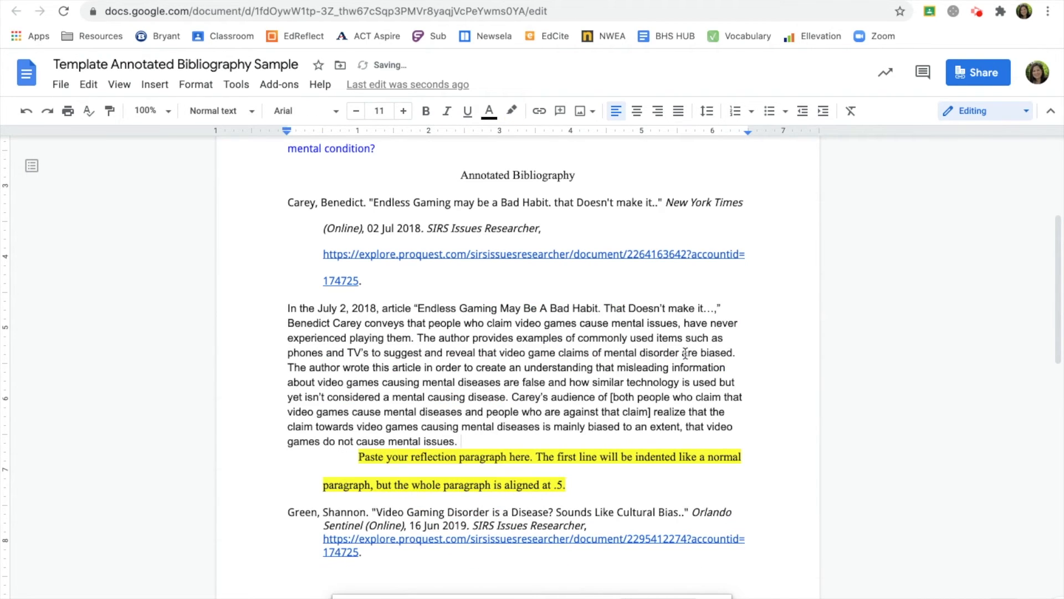
Indent the first line of the pasted summary paragraph and increase the whole paragraph's indent to 0.5 inches.
{"action": "left_click", "coordinate": [286, 305]}
{"action": "key", "text": "Tab"}
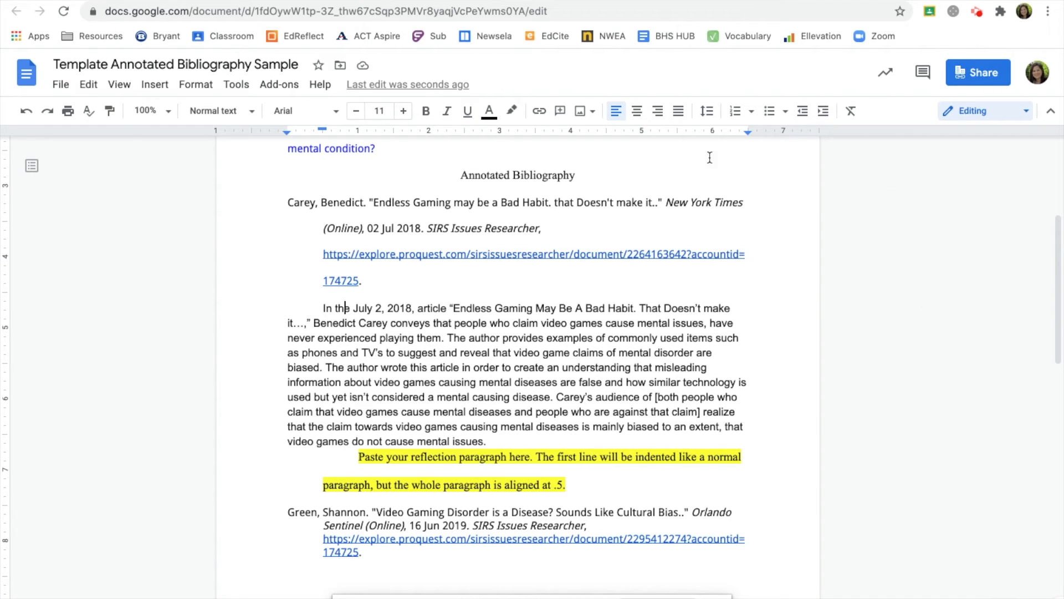
{"action": "left_click", "coordinate": [824, 111]}
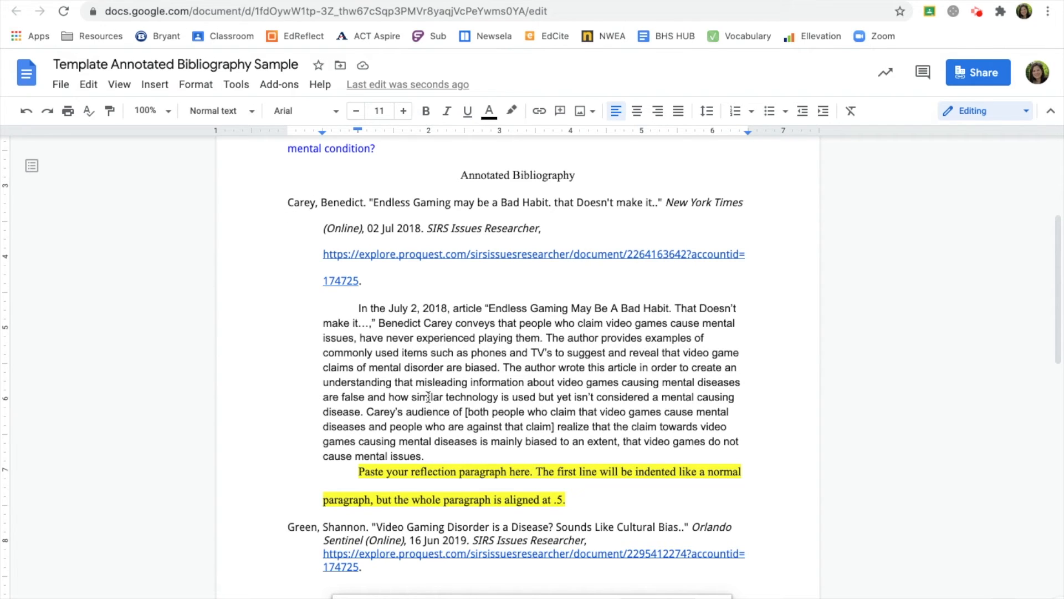
Copy the June 16, 2019 article's summary paragraph from the Precis Sample document and return to the bibliography template.
{"action": "scroll", "coordinate": [468, 268], "scroll_direction": "down", "scroll_amount": 1}
{"action": "left_click", "coordinate": [257, 1]}
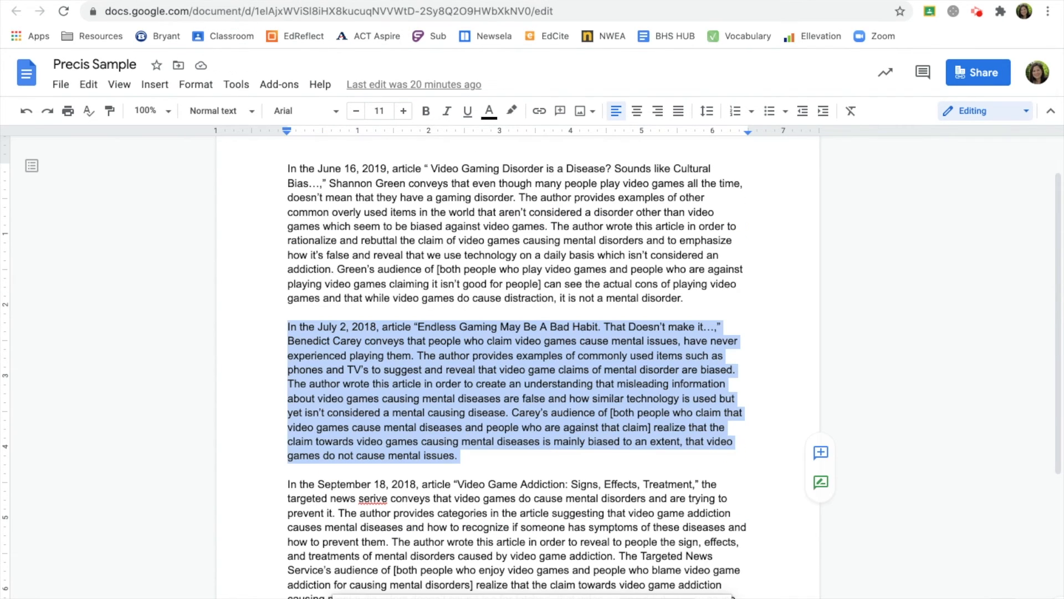
{"action": "left_click", "coordinate": [499, 236]}
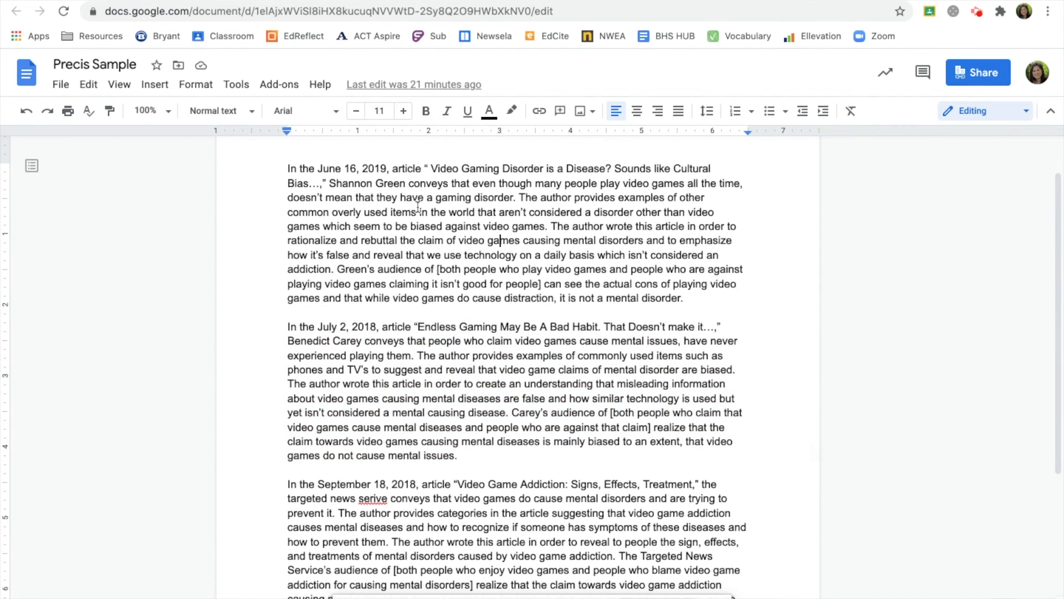
{"action": "double_click", "coordinate": [390, 183]}
{"action": "left_click_drag", "start_coordinate": [685, 298], "coordinate": [287, 166]}
{"action": "key", "text": "ctrl+c"}
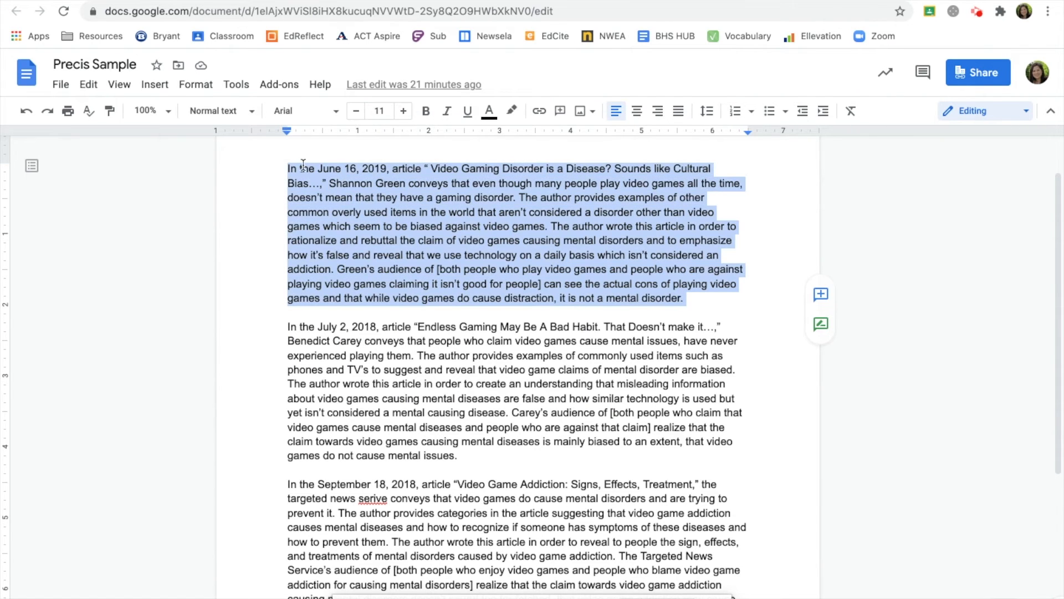
{"action": "left_click", "coordinate": [399, 1]}
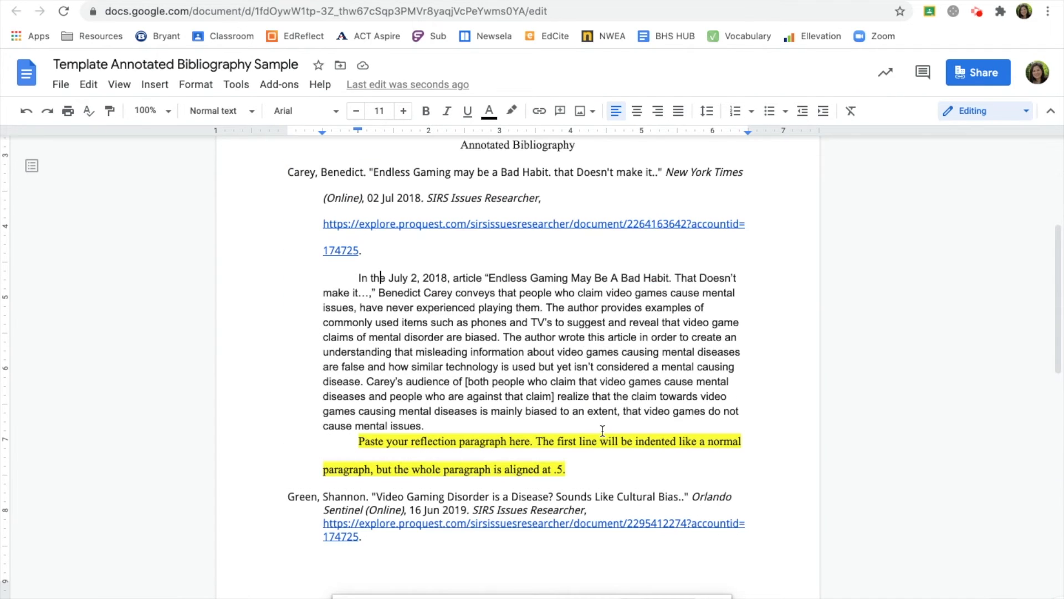
Replace the Precis summary placeholder under the second citation with the copied paragraph, indenting its first line and the whole paragraph by 0.5 inches.
{"action": "scroll", "coordinate": [602, 430], "scroll_direction": "down", "scroll_amount": 7}
{"action": "left_click_drag", "start_coordinate": [609, 377], "coordinate": [356, 358]}
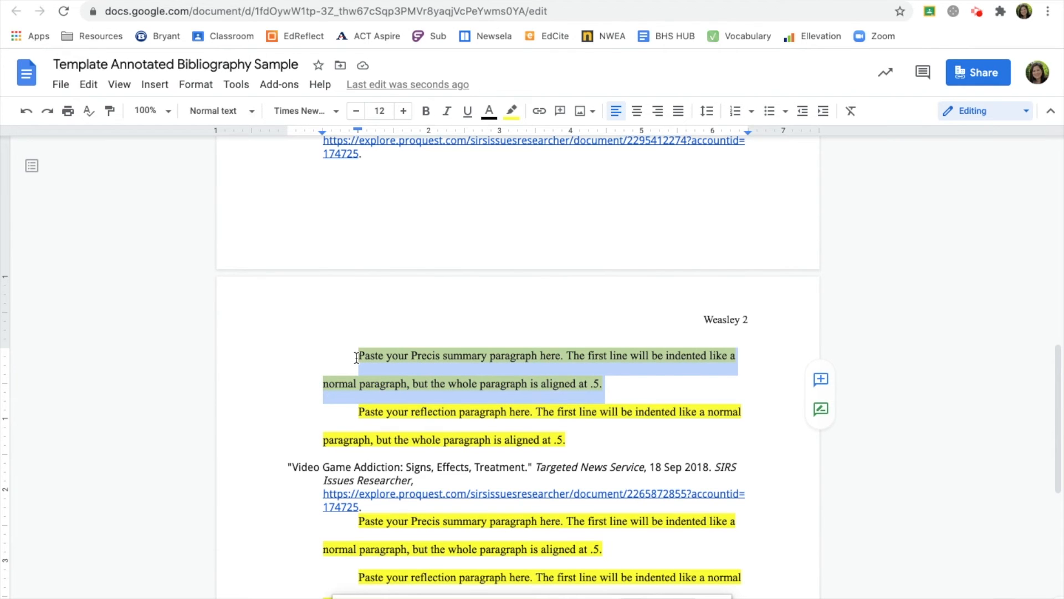
{"action": "key", "text": "ctrl+v"}
{"action": "left_click", "coordinate": [287, 166]}
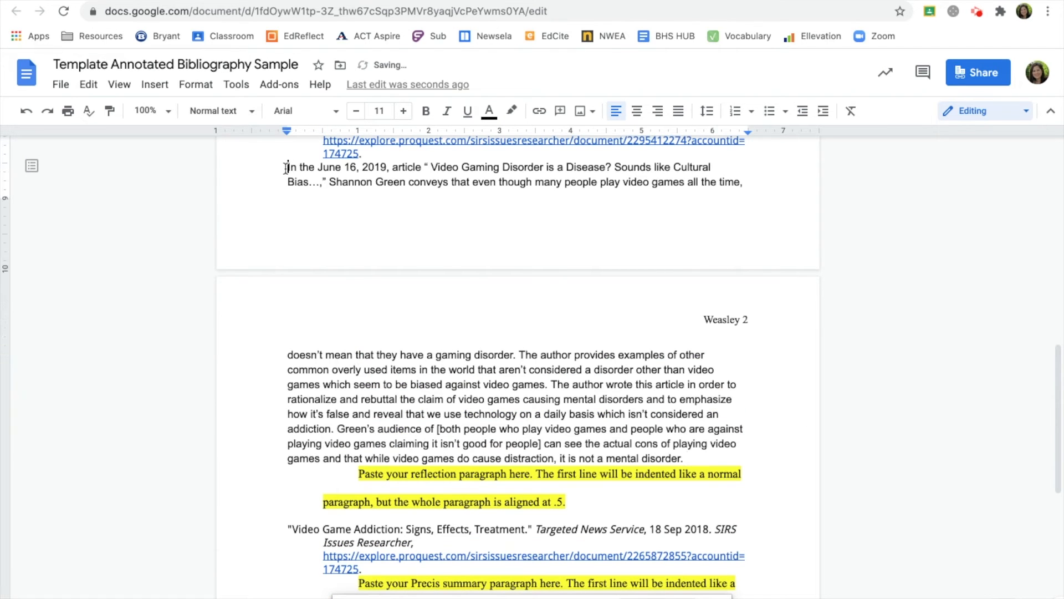
{"action": "key", "text": "Tab"}
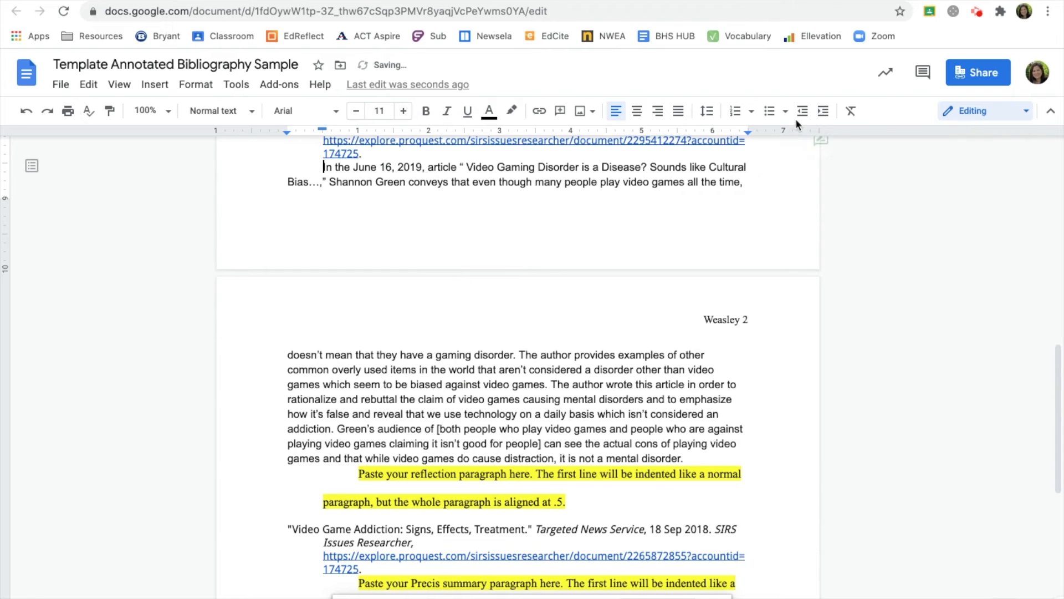
{"action": "left_click", "coordinate": [822, 113]}
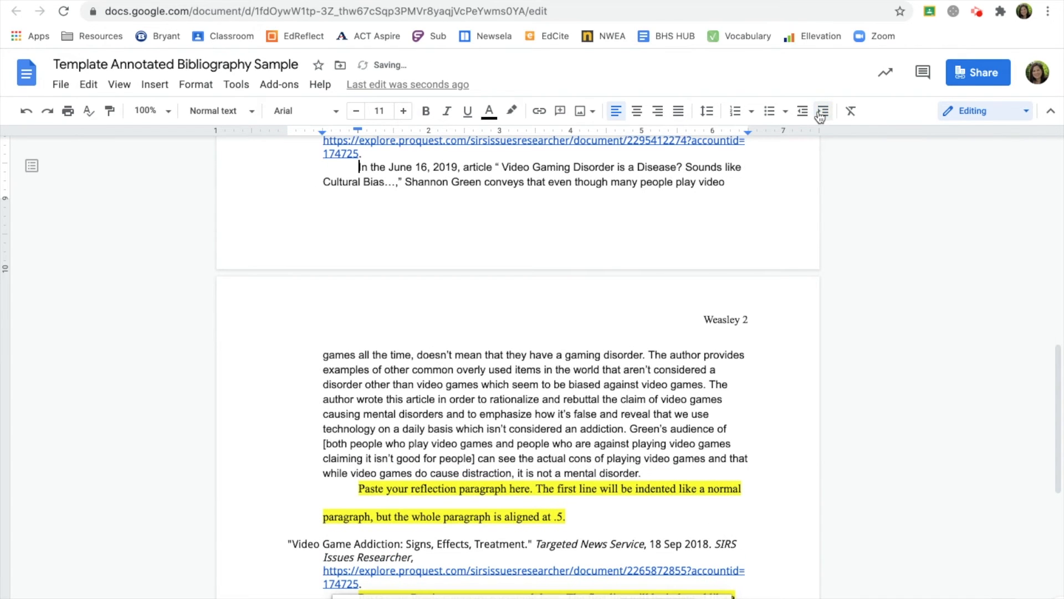
{"action": "scroll", "coordinate": [606, 416], "scroll_direction": "up", "scroll_amount": 2}
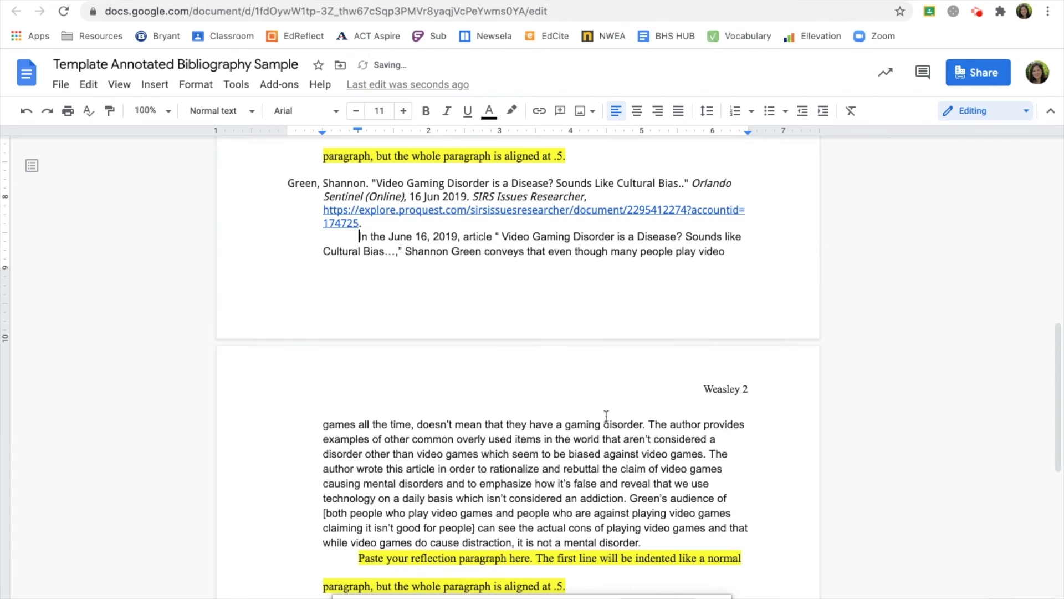
Copy the September 18, 2018 article's summary paragraph from the Precis Sample document and return to the bibliography template.
{"action": "left_click", "coordinate": [302, 1]}
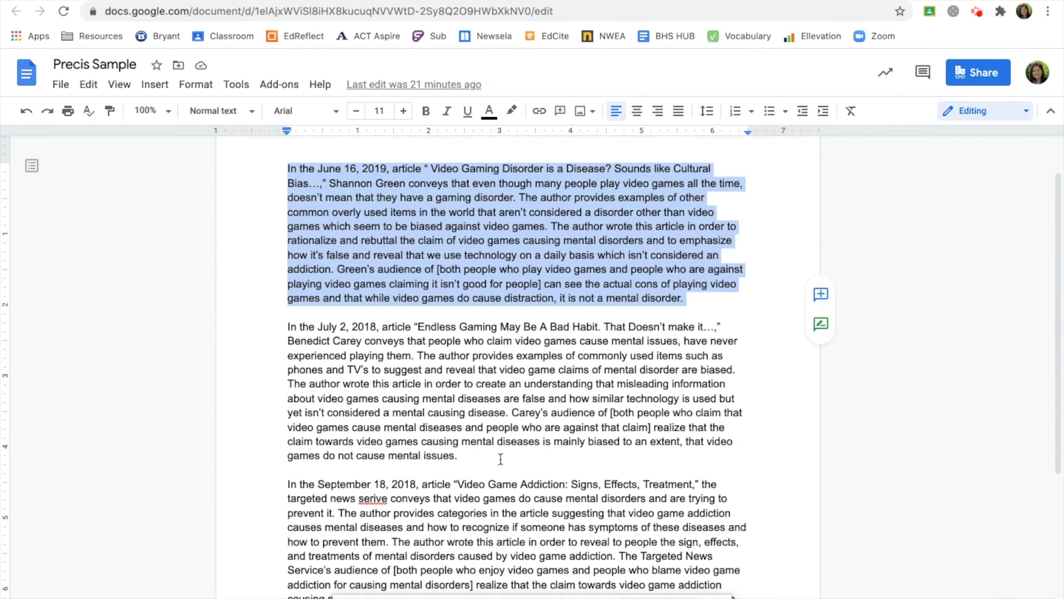
{"action": "scroll", "coordinate": [501, 459], "scroll_direction": "down", "scroll_amount": 3}
{"action": "left_click", "coordinate": [447, 438]}
{"action": "left_click_drag", "start_coordinate": [376, 499], "coordinate": [285, 369]}
{"action": "key", "text": "ctrl+c"}
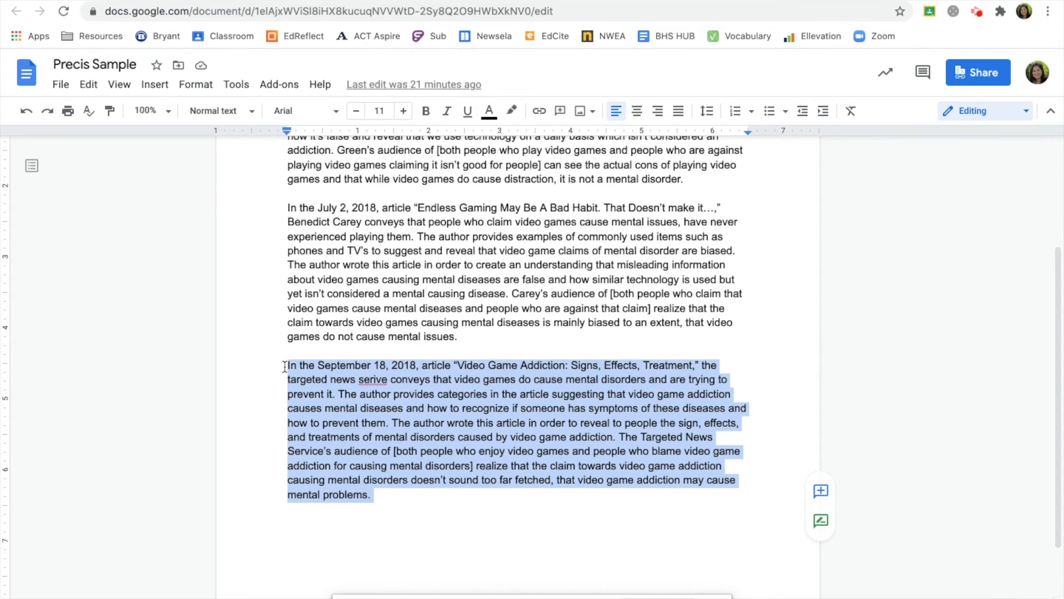
{"action": "left_click", "coordinate": [348, 1]}
Replace the Precis summary placeholder under the "Video Game Addiction" citation with the copied paragraph, indenting its first line and the whole paragraph by 0.5 inches.
{"action": "scroll", "coordinate": [616, 344], "scroll_direction": "down", "scroll_amount": 5}
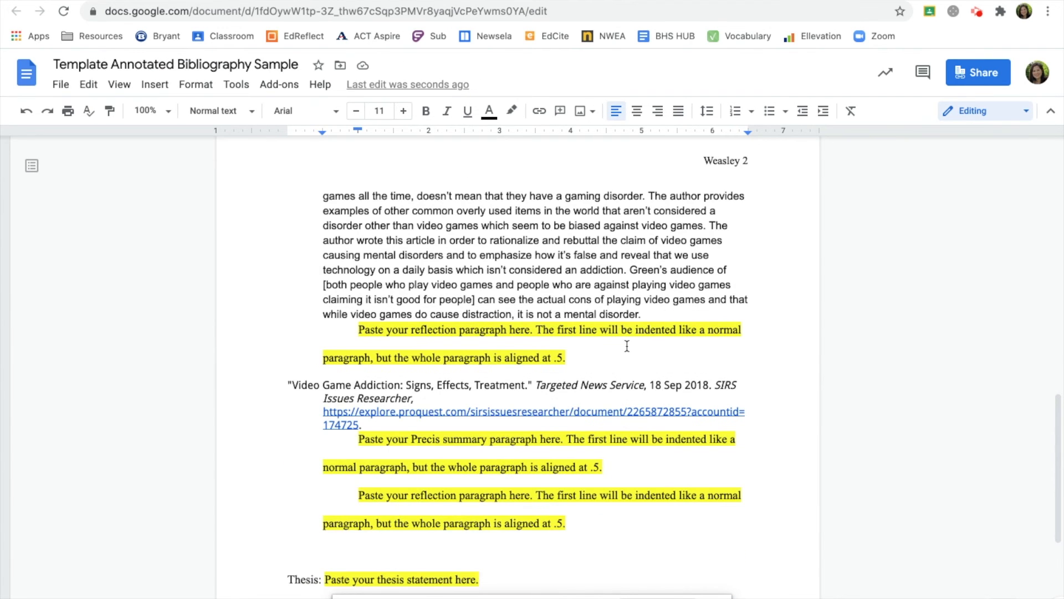
{"action": "triple_click", "coordinate": [587, 392]}
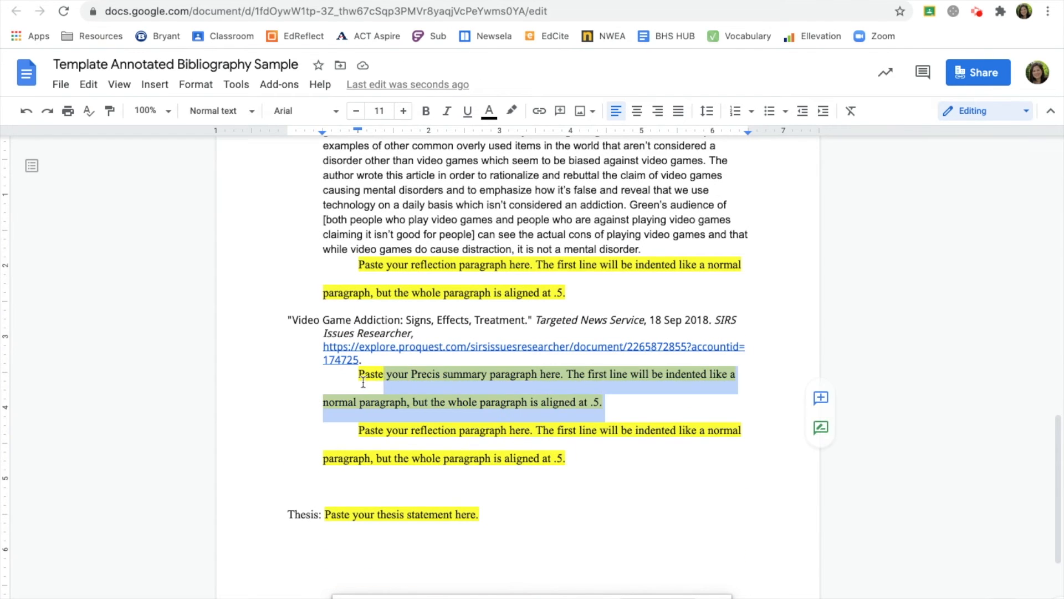
{"action": "key", "text": "ctrl+v"}
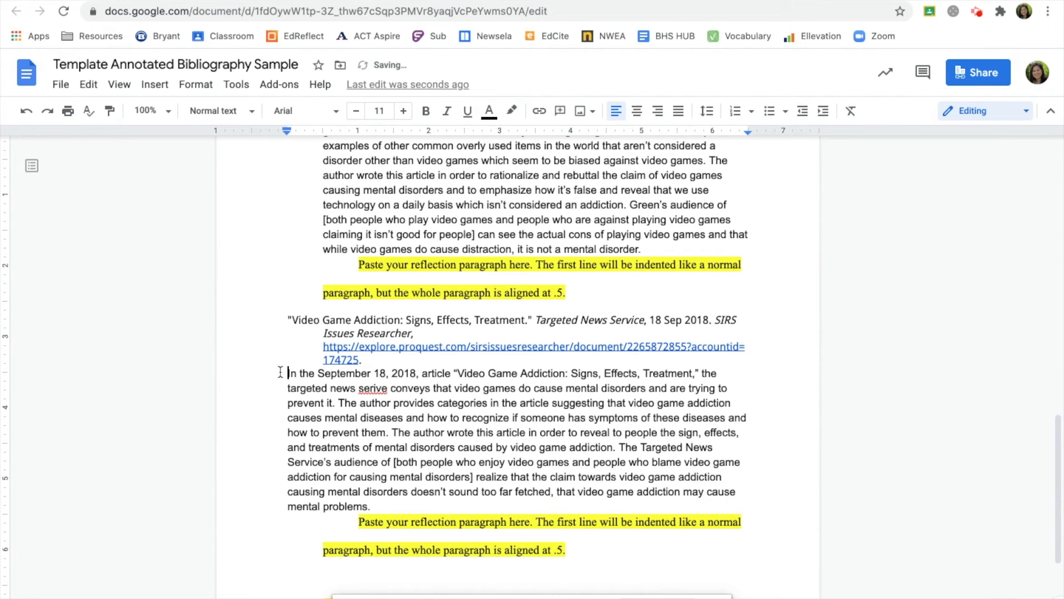
{"action": "key", "text": "Tab"}
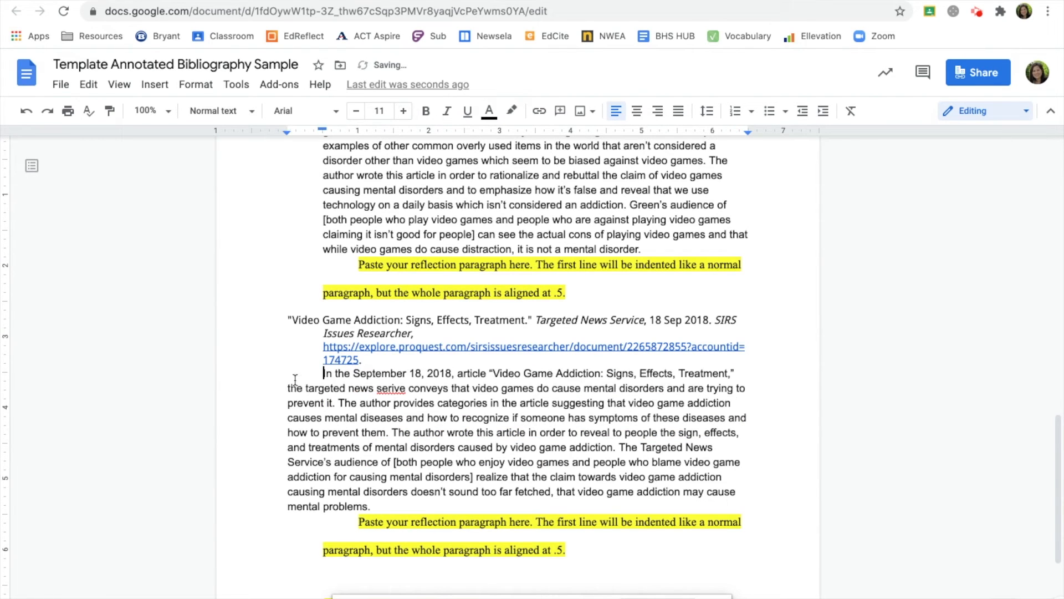
{"action": "left_click", "coordinate": [823, 111]}
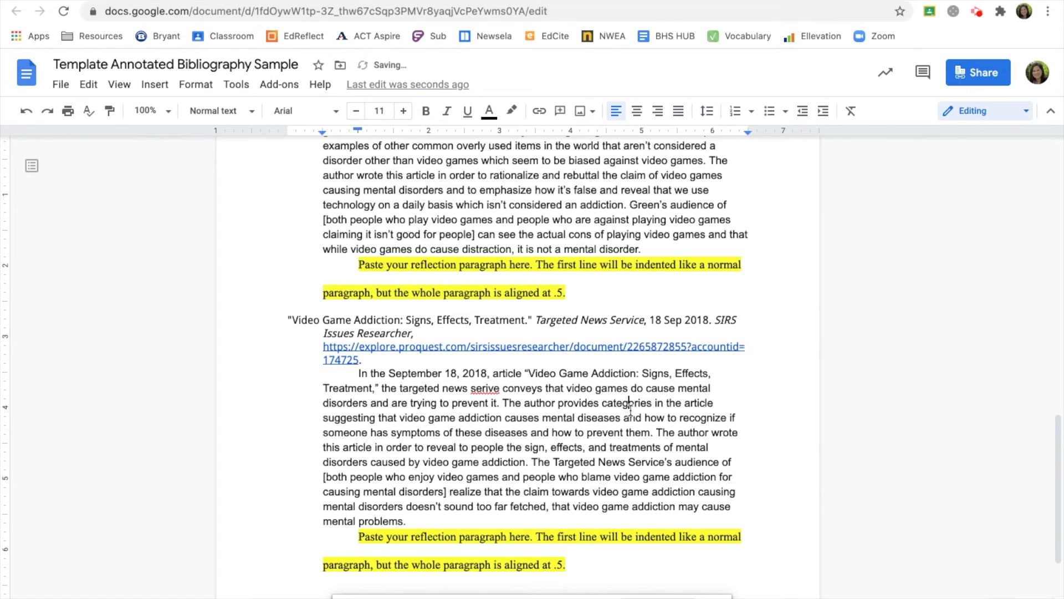
{"action": "scroll", "coordinate": [630, 411], "scroll_direction": "up", "scroll_amount": 2}
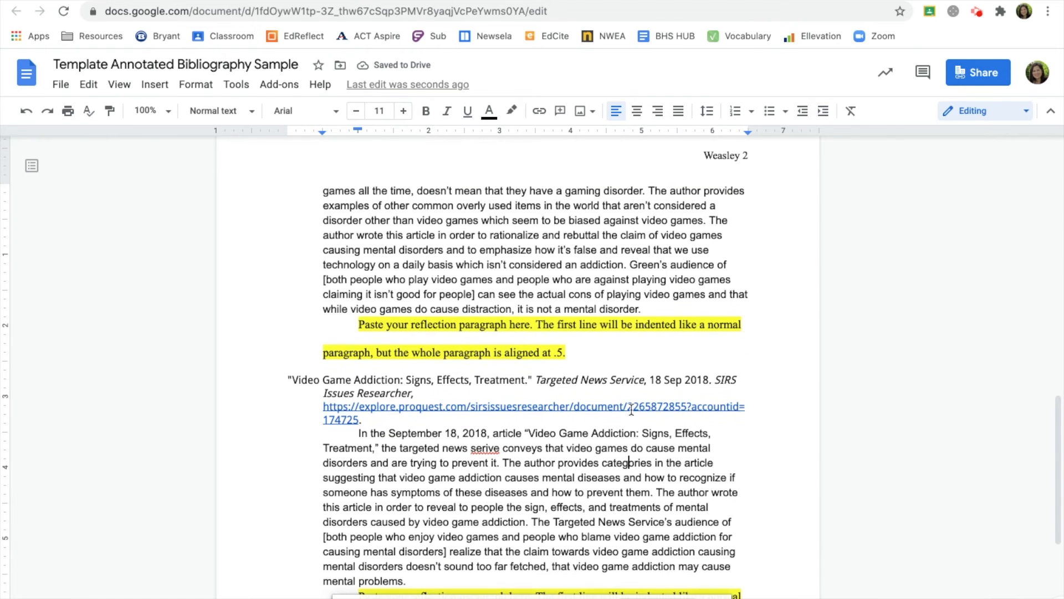
{"action": "scroll", "coordinate": [632, 410], "scroll_direction": "up", "scroll_amount": 1}
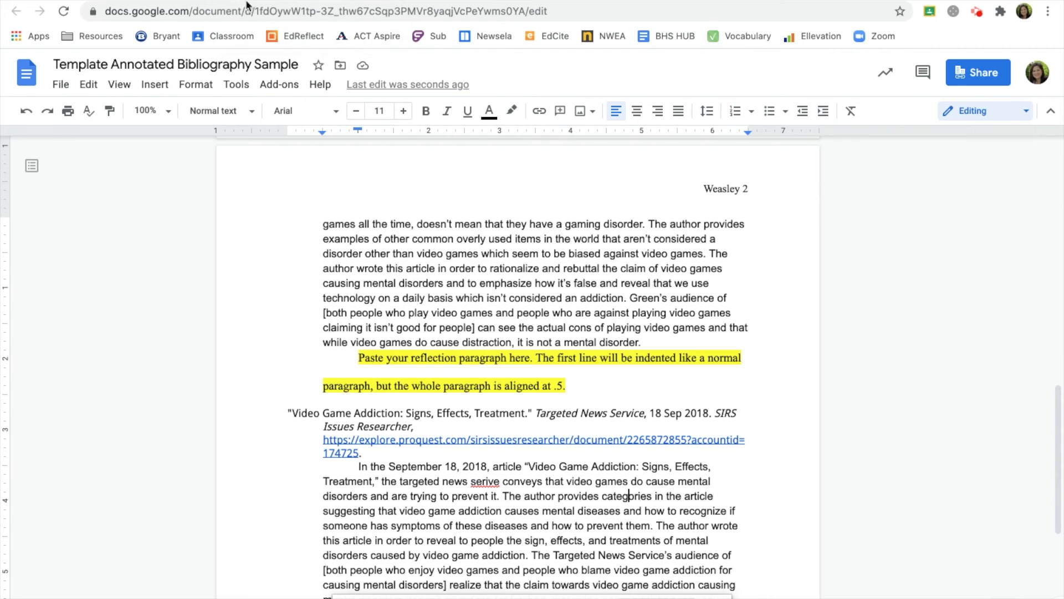
Copy the second paragraph of the Reflection Sample document, which matches the first citation's author, and return to the bibliography template.
{"action": "key", "text": "ctrl+Tab"}
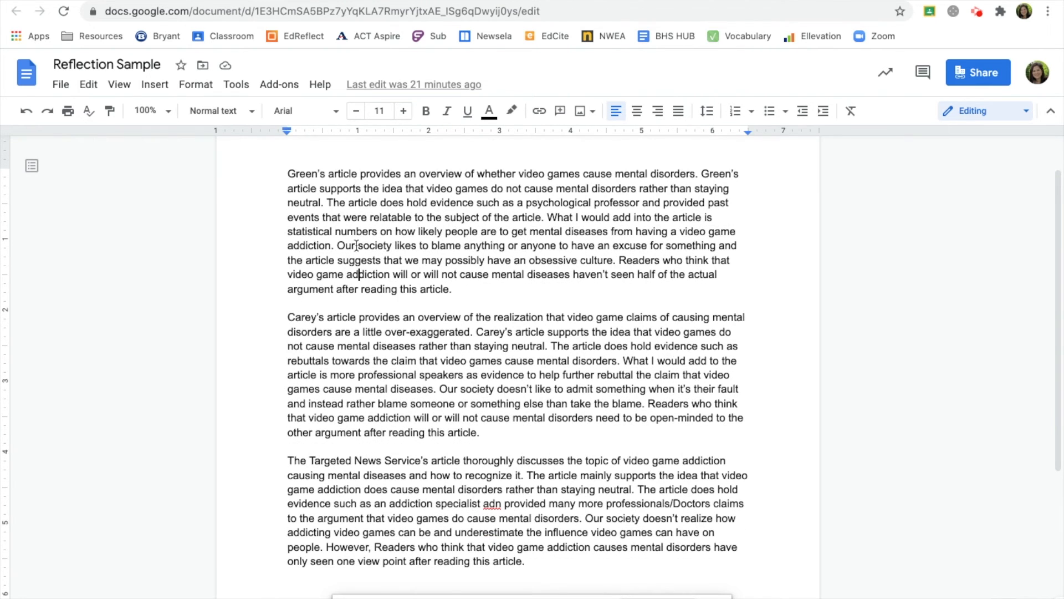
{"action": "double_click", "coordinate": [302, 317]}
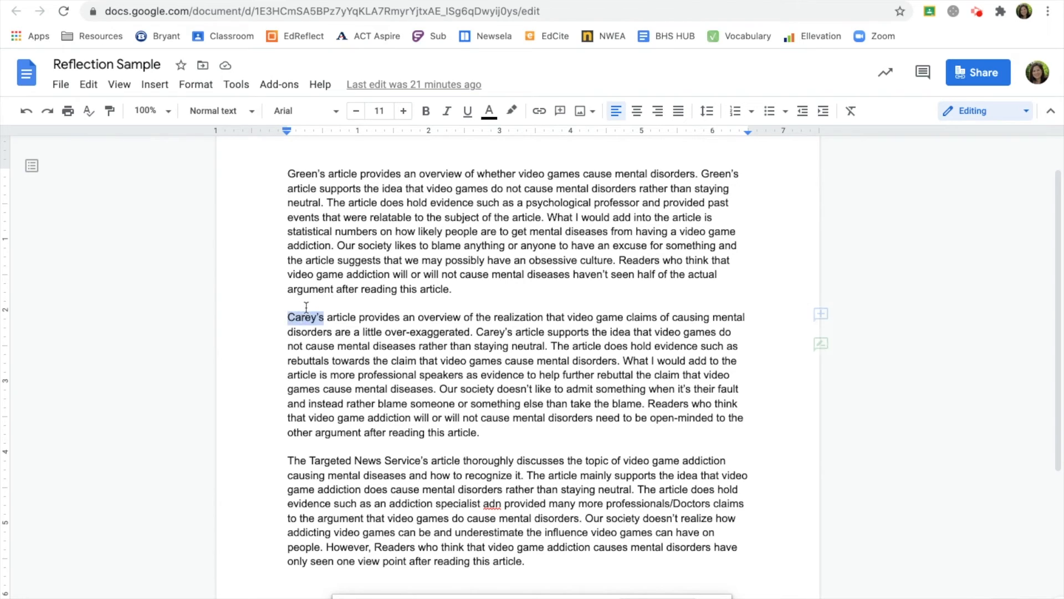
{"action": "double_click", "coordinate": [306, 174]}
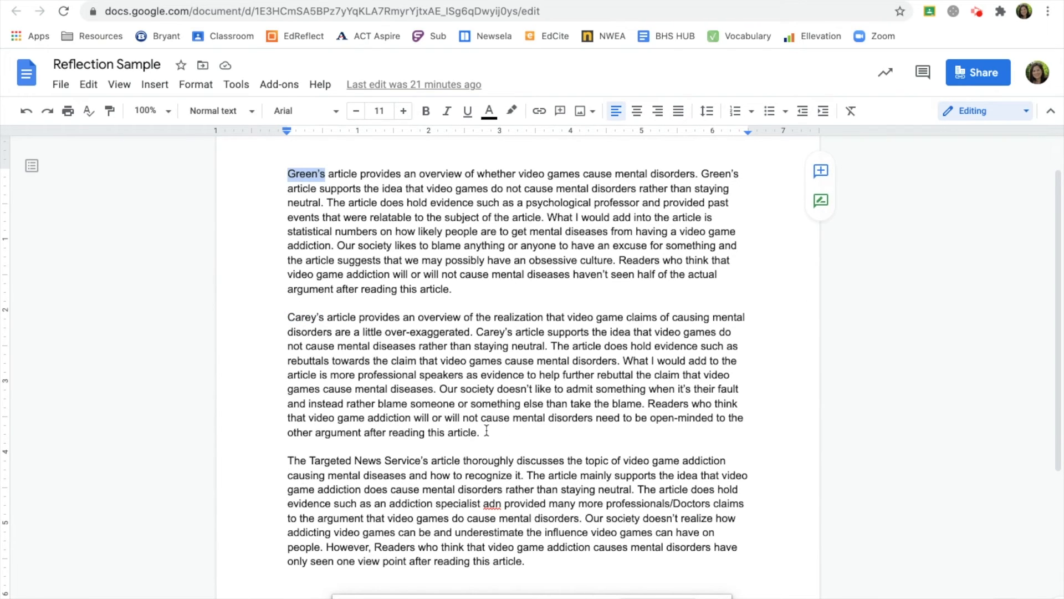
{"action": "left_click_drag", "start_coordinate": [482, 434], "coordinate": [286, 323]}
{"action": "key", "text": "ctrl+c"}
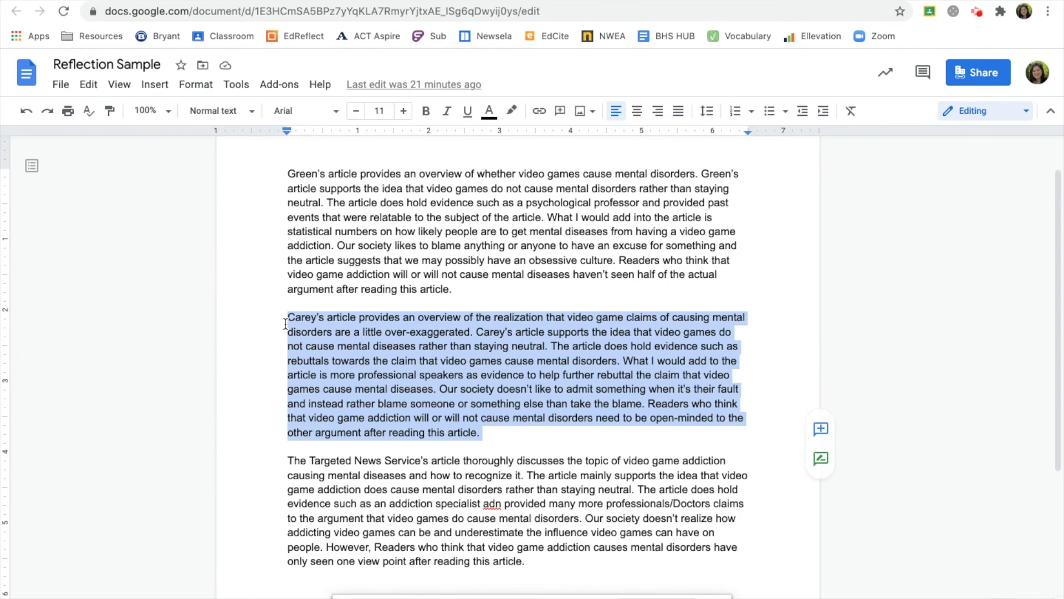
{"action": "left_click", "coordinate": [472, 1]}
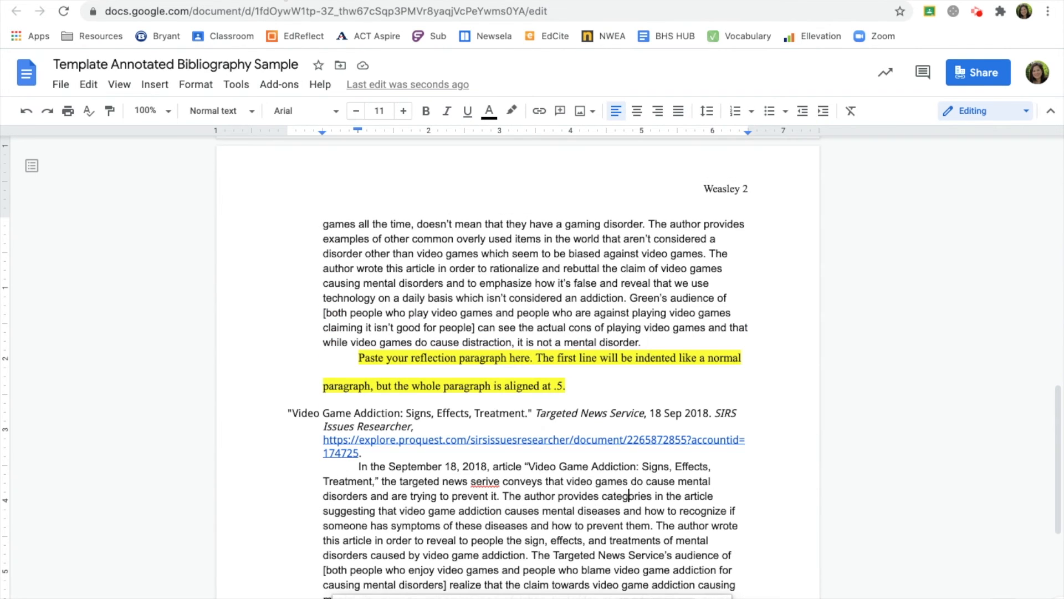
Replace the reflection placeholder under the first citation with the copied paragraph, indenting its first line and the whole paragraph by 0.5 inches.
{"action": "scroll", "coordinate": [536, 400], "scroll_direction": "up", "scroll_amount": 13}
{"action": "scroll", "coordinate": [536, 400], "scroll_direction": "down", "scroll_amount": 5}
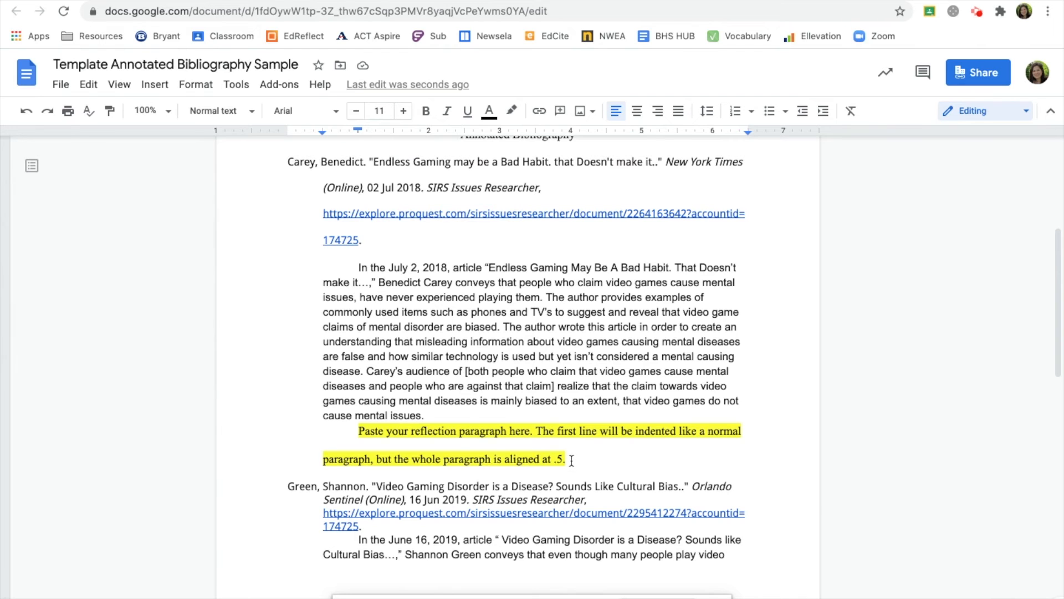
{"action": "left_click_drag", "start_coordinate": [571, 461], "coordinate": [358, 432]}
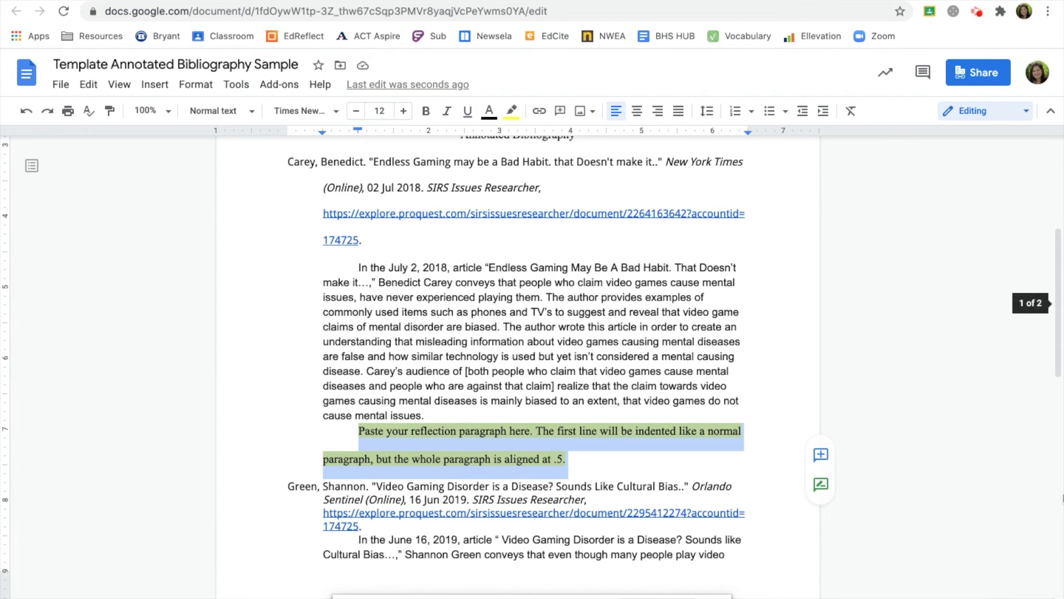
{"action": "key", "text": "ctrl+v"}
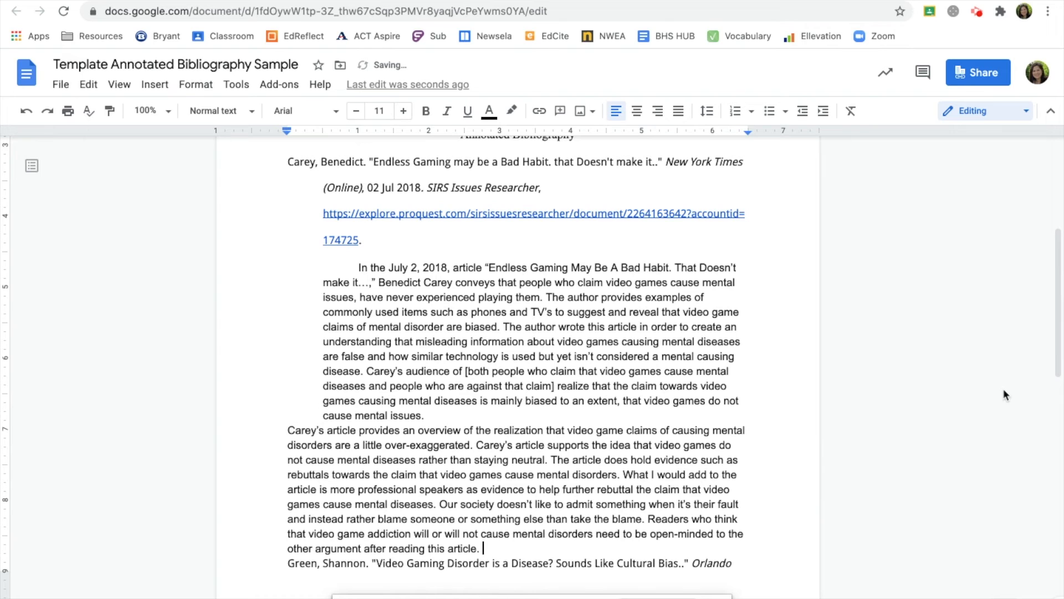
{"action": "left_click", "coordinate": [287, 430]}
{"action": "key", "text": "Tab"}
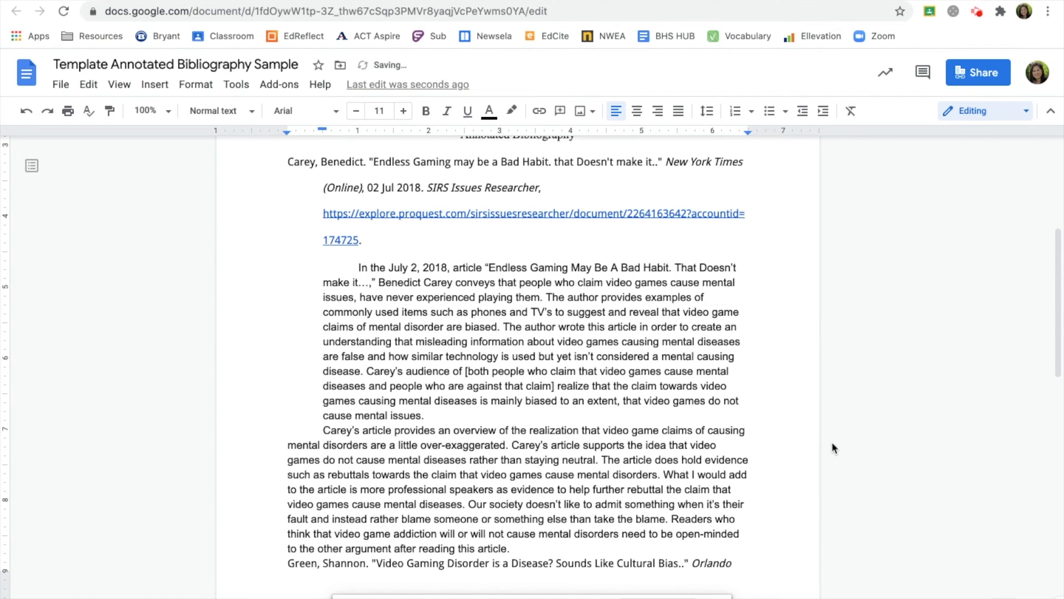
{"action": "left_click", "coordinate": [824, 111]}
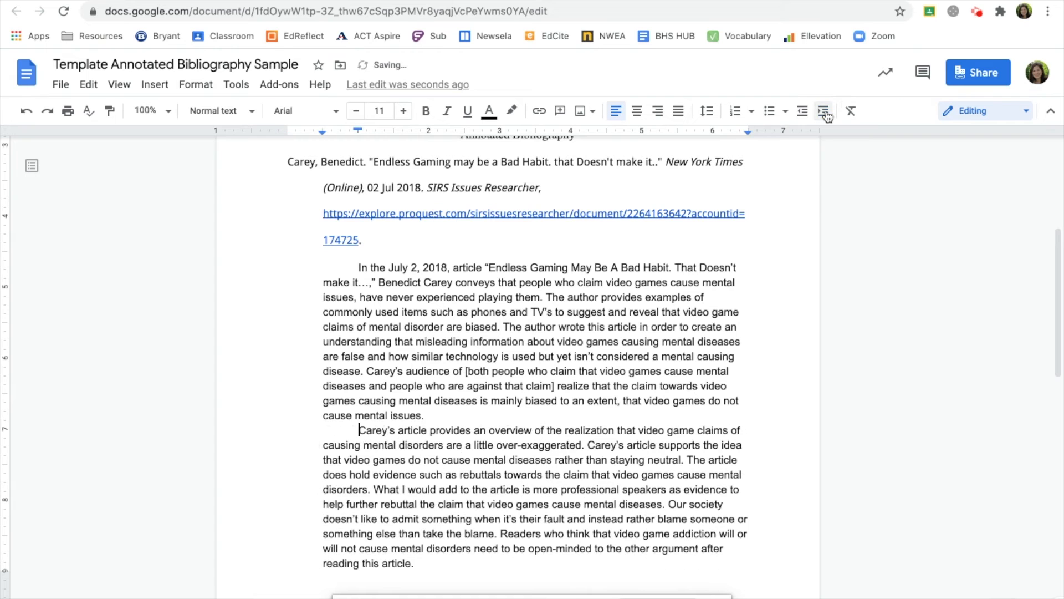
{"action": "scroll", "coordinate": [498, 237], "scroll_direction": "down", "scroll_amount": 1}
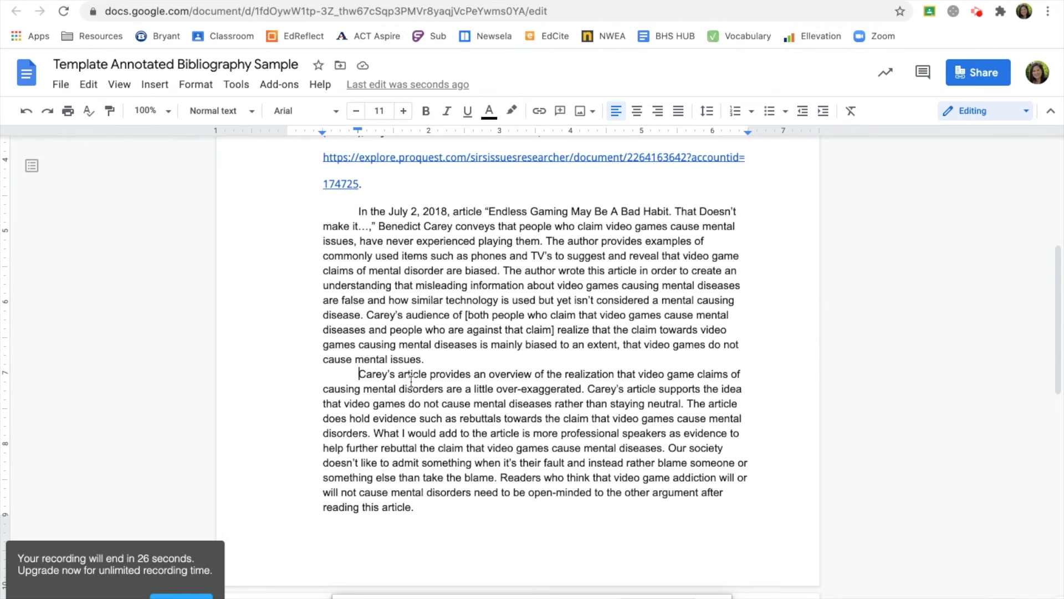
{"action": "scroll", "coordinate": [417, 364], "scroll_direction": "up", "scroll_amount": 1}
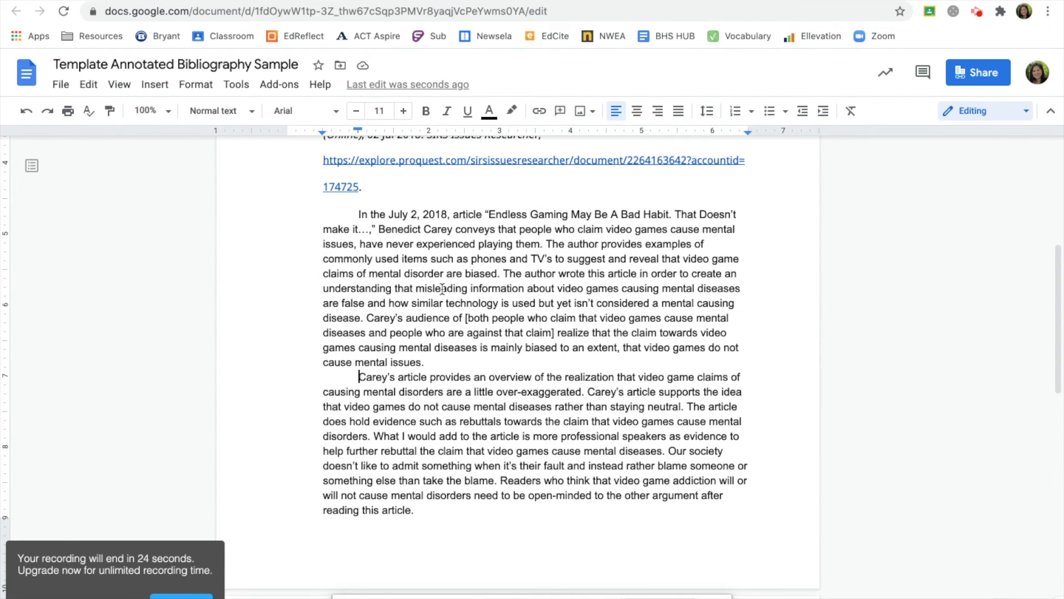
{"action": "scroll", "coordinate": [443, 289], "scroll_direction": "down", "scroll_amount": 3}
{"action": "scroll", "coordinate": [442, 286], "scroll_direction": "up", "scroll_amount": 10}
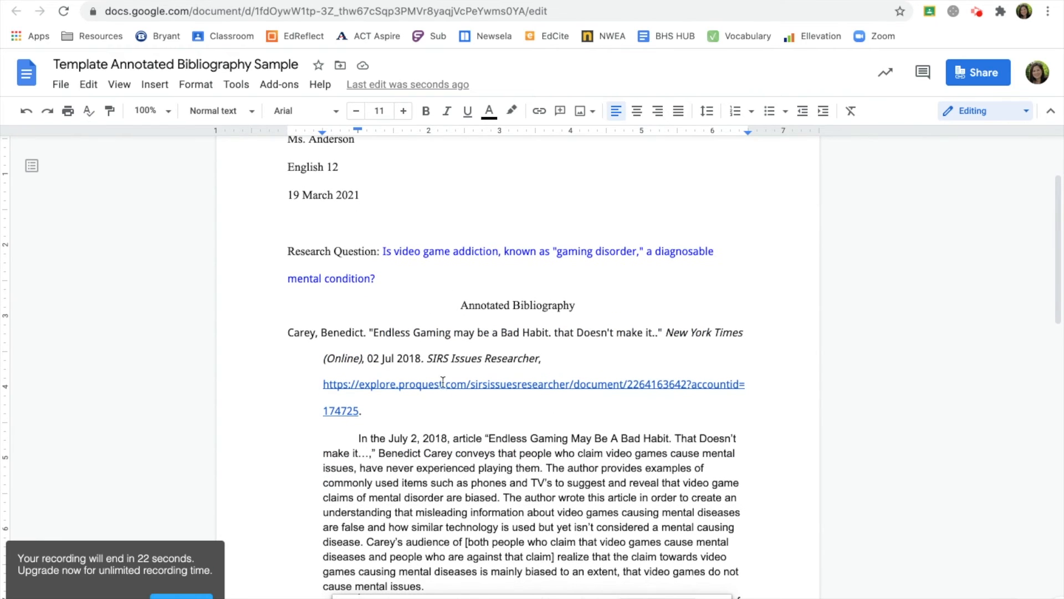
{"action": "scroll", "coordinate": [452, 391], "scroll_direction": "down", "scroll_amount": 4}
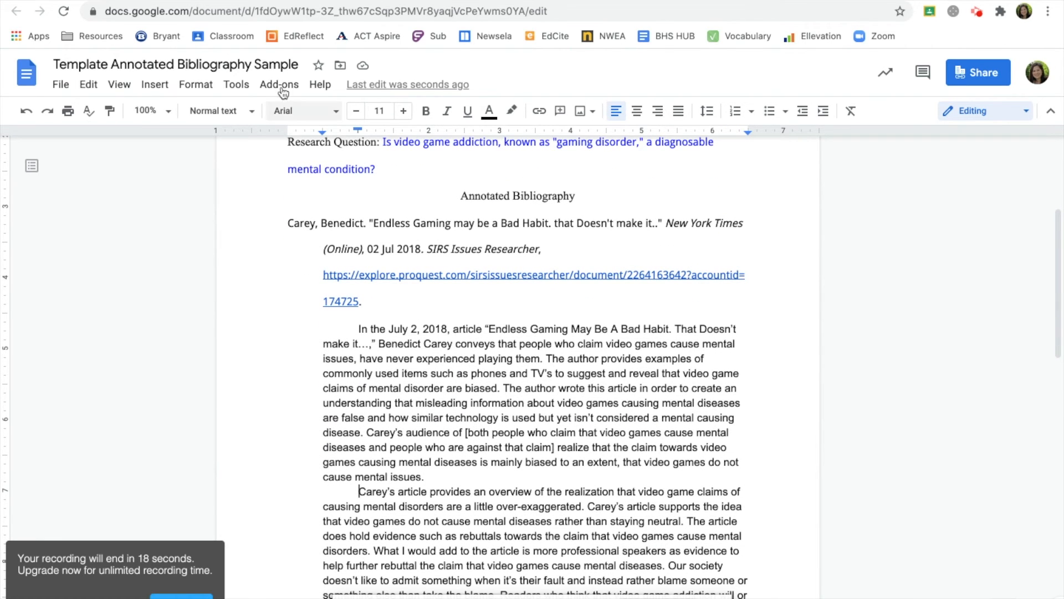
Copy the first paragraph of the Reflection Sample document, which matches the second citation's author, and return to the bibliography template.
{"action": "left_click", "coordinate": [626, 1]}
{"action": "left_click_drag", "start_coordinate": [455, 289], "coordinate": [287, 176]}
{"action": "key", "text": "ctrl+c"}
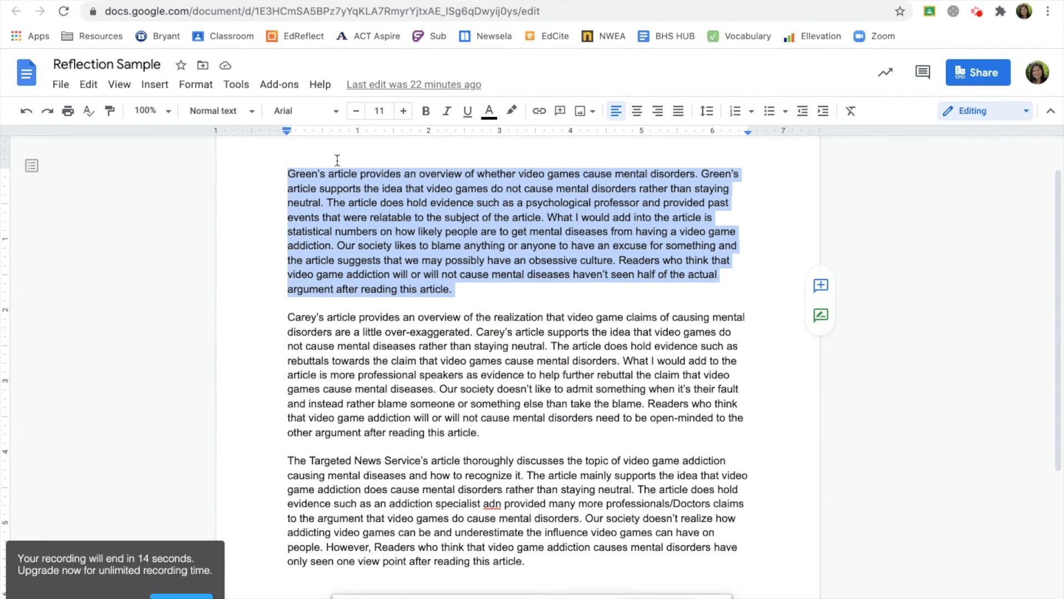
{"action": "left_click", "coordinate": [324, 1]}
Replace the reflection placeholder under the second citation with the copied paragraph, indenting its first line and increasing the whole paragraph's indent.
{"action": "scroll", "coordinate": [534, 430], "scroll_direction": "down", "scroll_amount": 11}
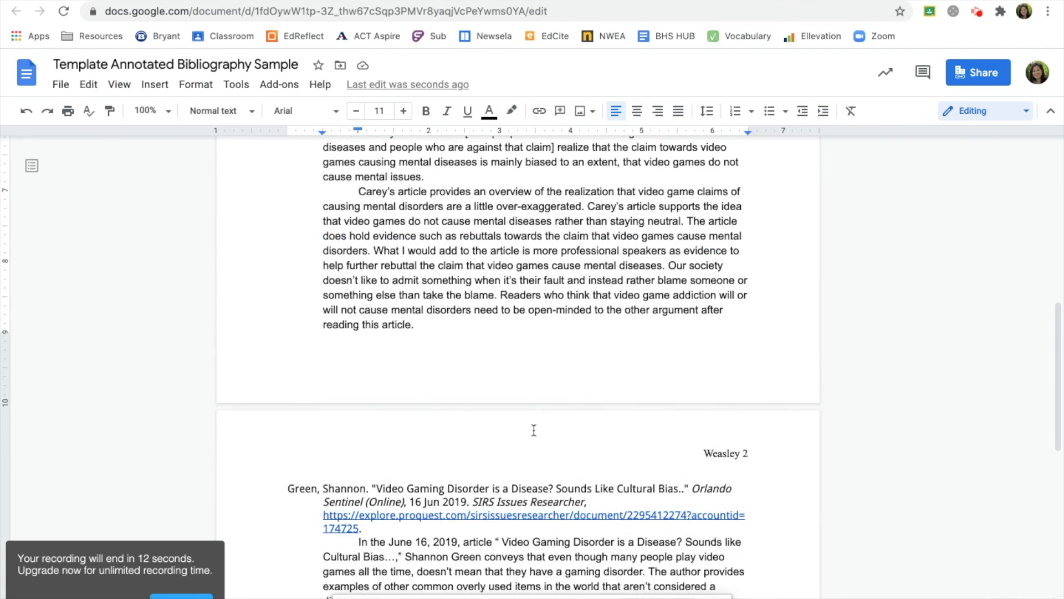
{"action": "left_click_drag", "start_coordinate": [567, 403], "coordinate": [359, 382]}
{"action": "key", "text": "ctrl+v"}
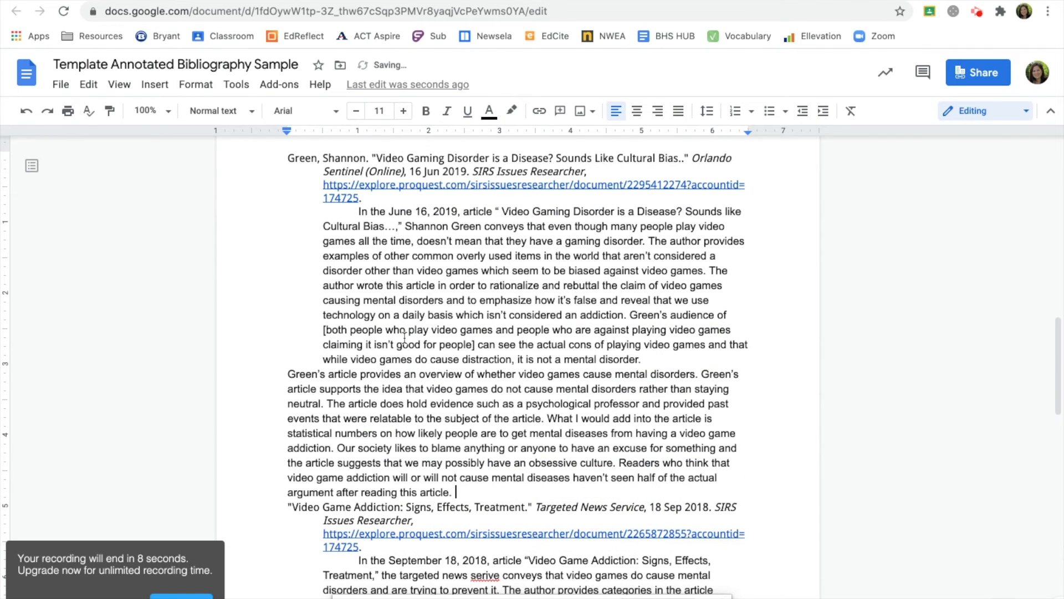
{"action": "left_click", "coordinate": [278, 374]}
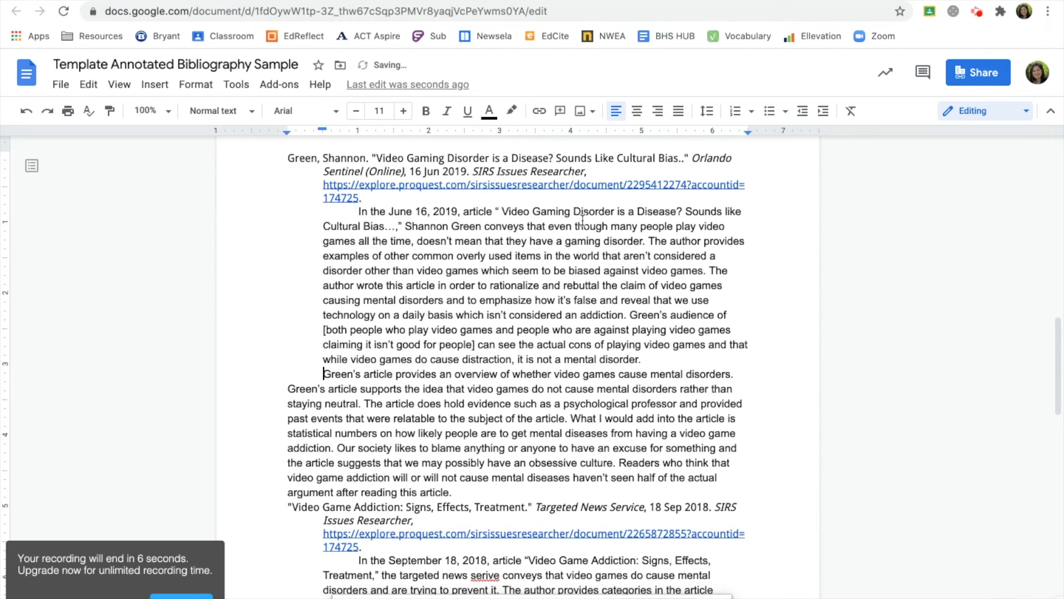
{"action": "left_click", "coordinate": [824, 111]}
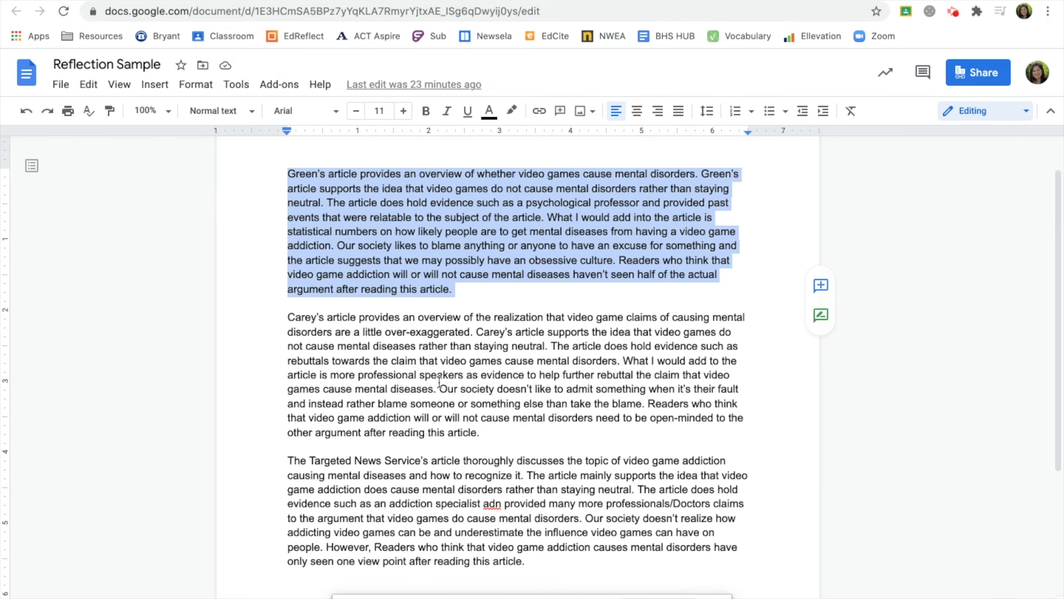
Copy the last paragraph of the Reflection Sample document, about the Targeted News Service article.
{"action": "left_click", "coordinate": [461, 389]}
{"action": "scroll", "coordinate": [516, 469], "scroll_direction": "down", "scroll_amount": 2}
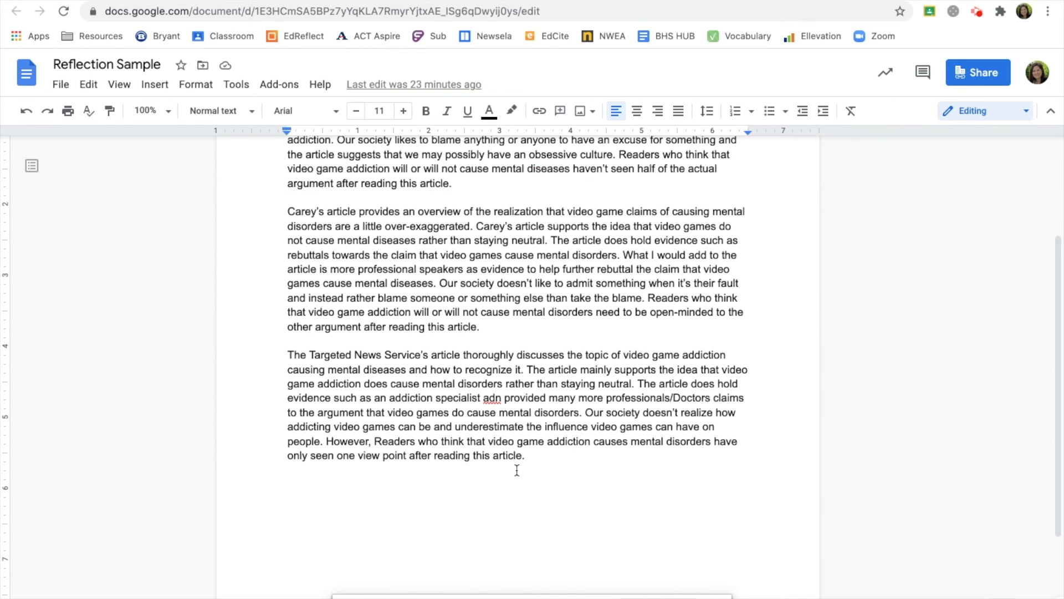
{"action": "left_click_drag", "start_coordinate": [533, 454], "coordinate": [280, 361]}
{"action": "key", "text": "ctrl+c"}
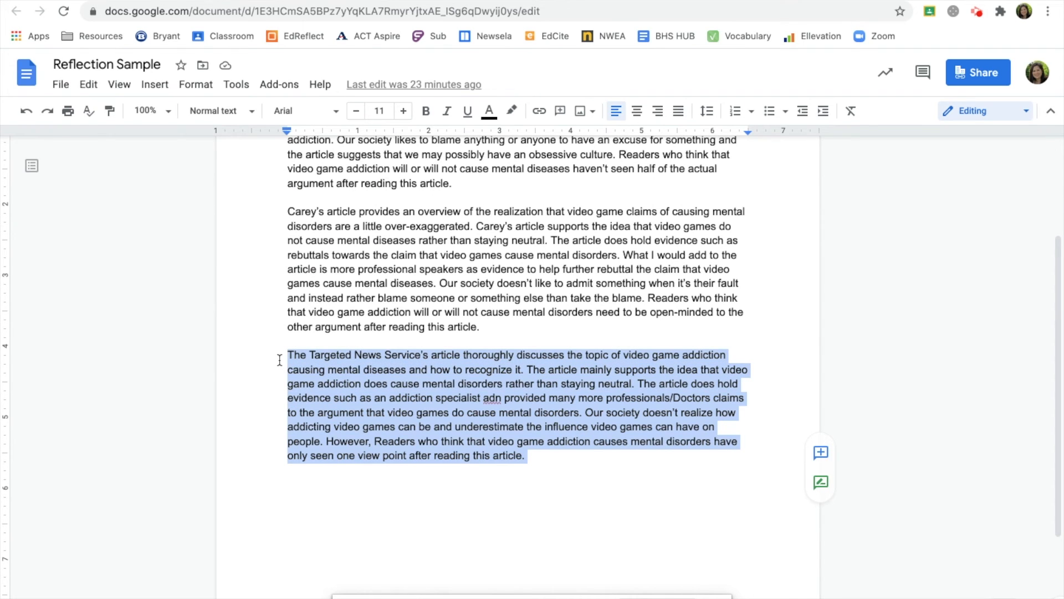
Replace the reflection placeholder under the third citation with the copied Targeted News Service paragraph, indenting its first line and increasing the whole paragraph's indent.
{"action": "key", "text": "ctrl+Tab"}
{"action": "scroll", "coordinate": [607, 397], "scroll_direction": "down", "scroll_amount": 6}
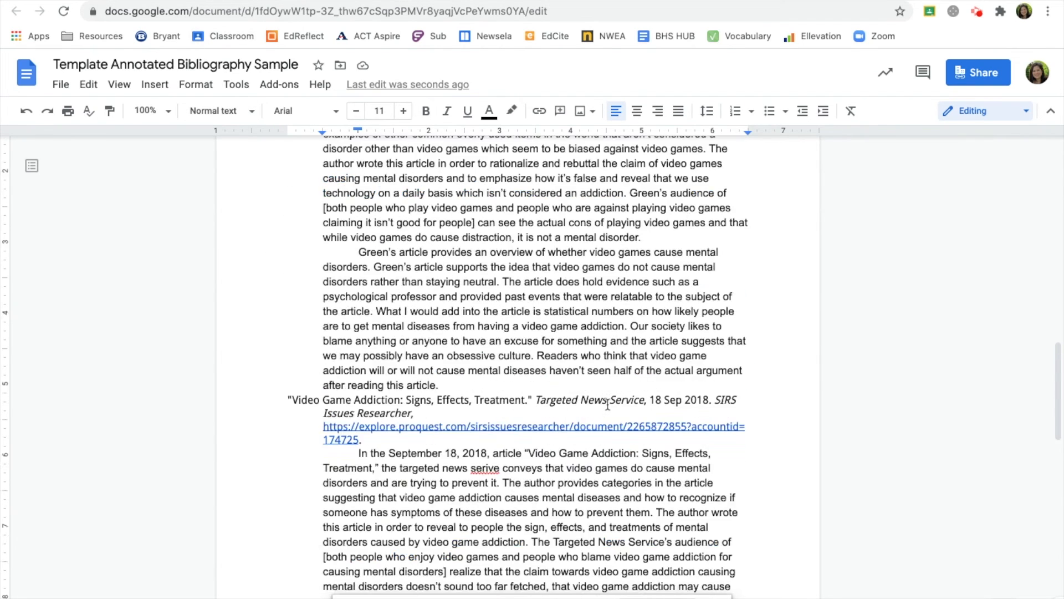
{"action": "left_click_drag", "start_coordinate": [569, 348], "coordinate": [359, 324]}
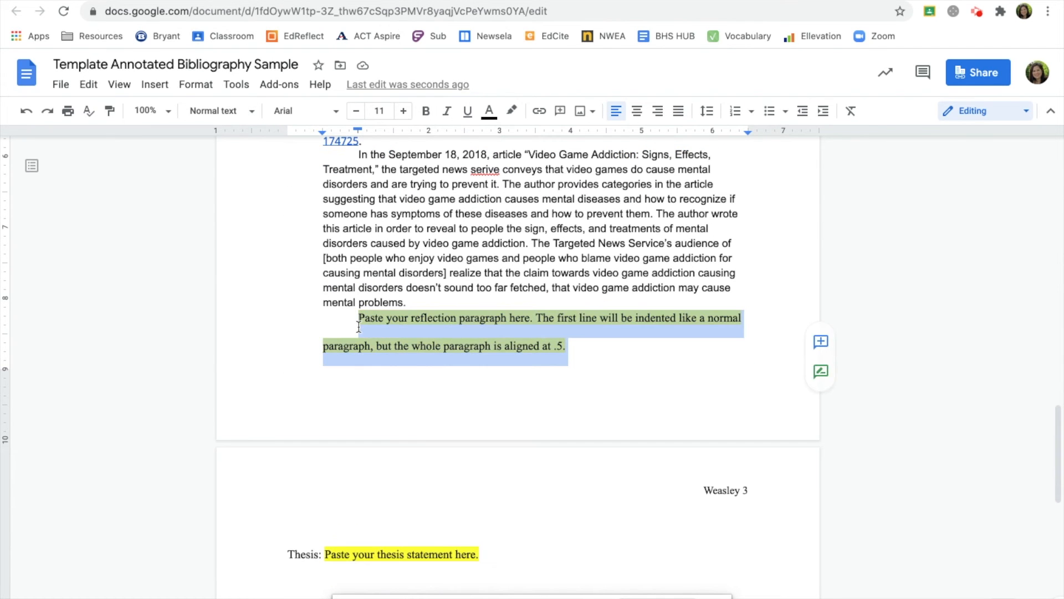
{"action": "key", "text": "ctrl+v"}
{"action": "left_click", "coordinate": [285, 315]}
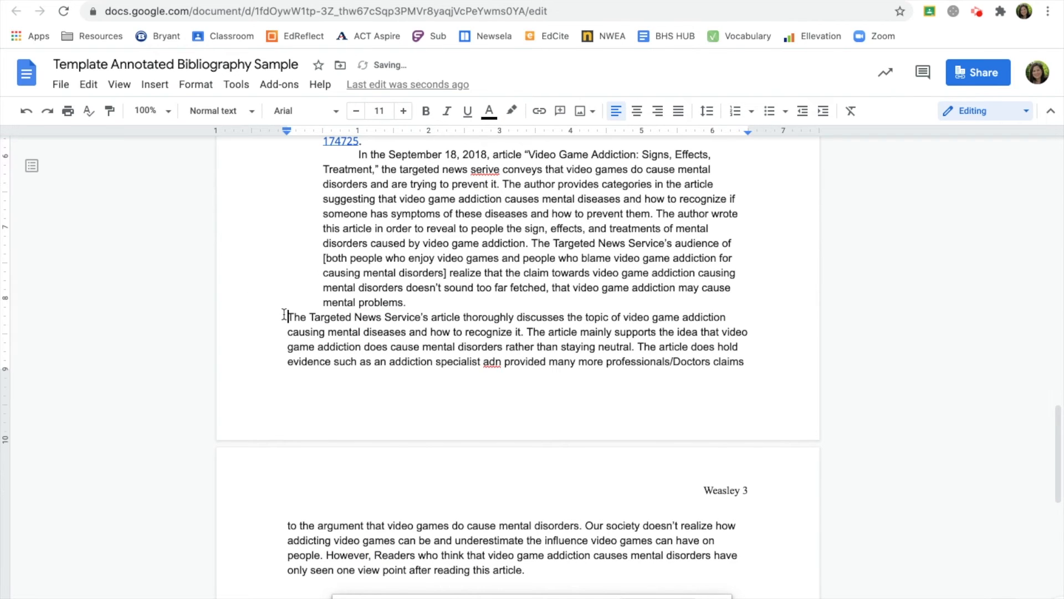
{"action": "key", "text": "Tab"}
{"action": "left_click", "coordinate": [822, 112]}
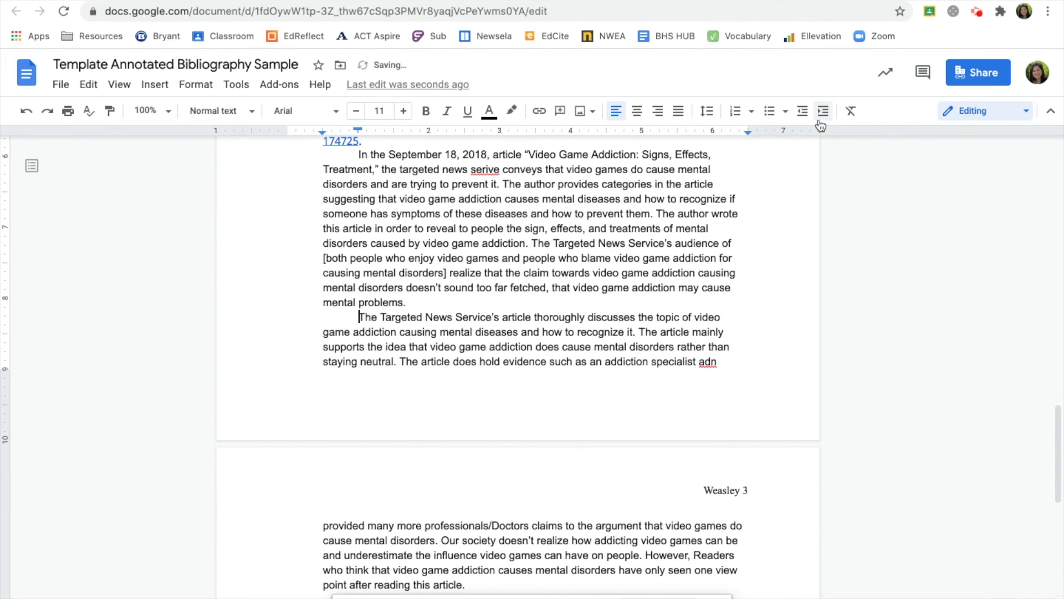
Copy the thesis statement from the Thesis Sample document and paste it over the placeholder after "Thesis:" in the bibliography template.
{"action": "scroll", "coordinate": [650, 315], "scroll_direction": "down", "scroll_amount": 3}
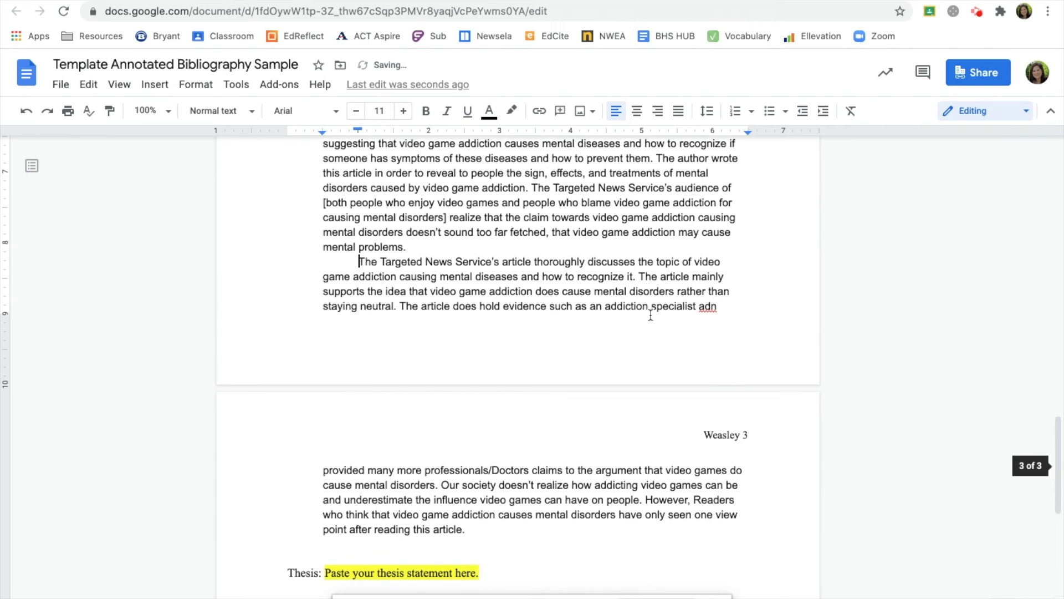
{"action": "scroll", "coordinate": [650, 315], "scroll_direction": "up", "scroll_amount": 10}
{"action": "scroll", "coordinate": [650, 314], "scroll_direction": "down", "scroll_amount": 7}
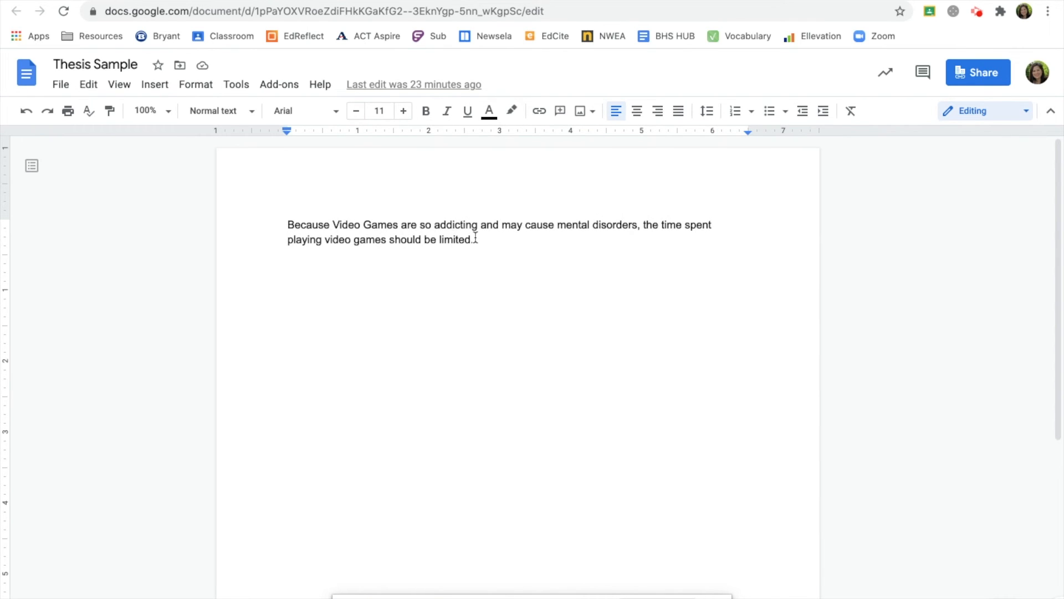
{"action": "left_click_drag", "start_coordinate": [478, 240], "coordinate": [285, 228]}
{"action": "key", "text": "ctrl+c"}
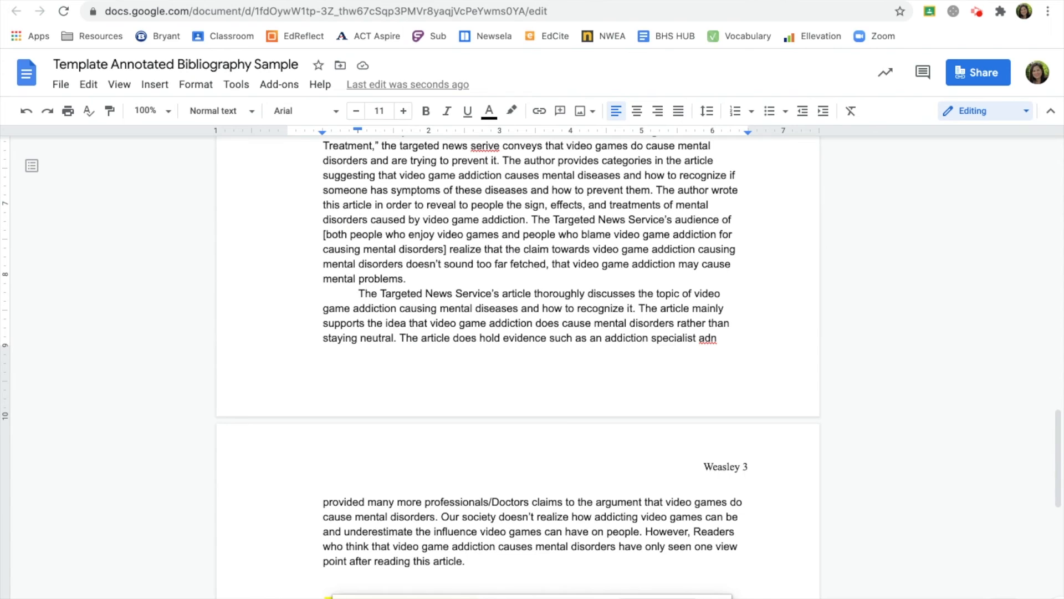
{"action": "scroll", "coordinate": [577, 308], "scroll_direction": "down", "scroll_amount": 5}
{"action": "left_click_drag", "start_coordinate": [483, 292], "coordinate": [324, 294]}
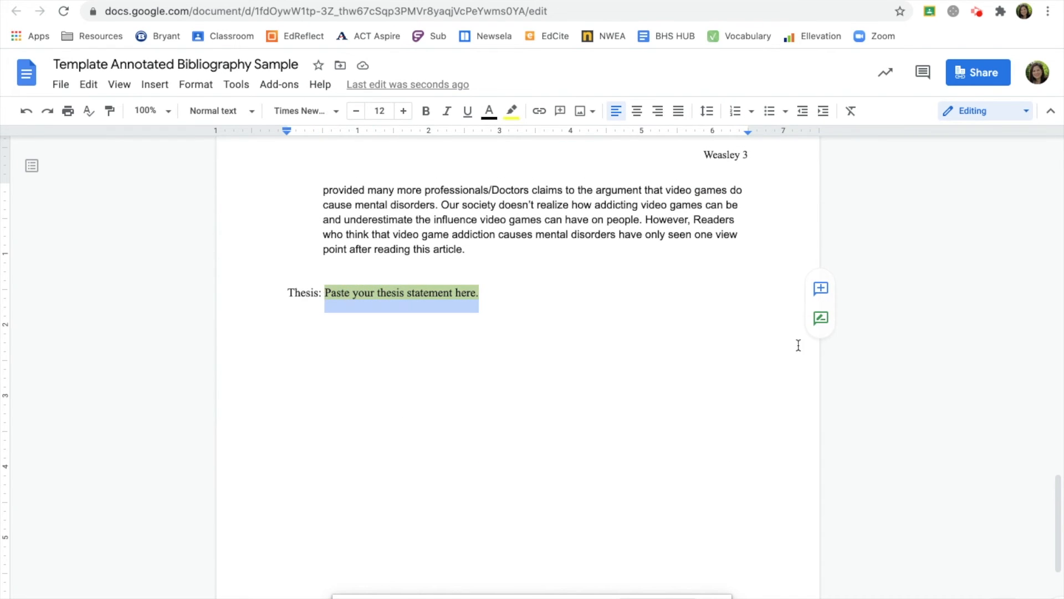
{"action": "key", "text": "ctrl+v"}
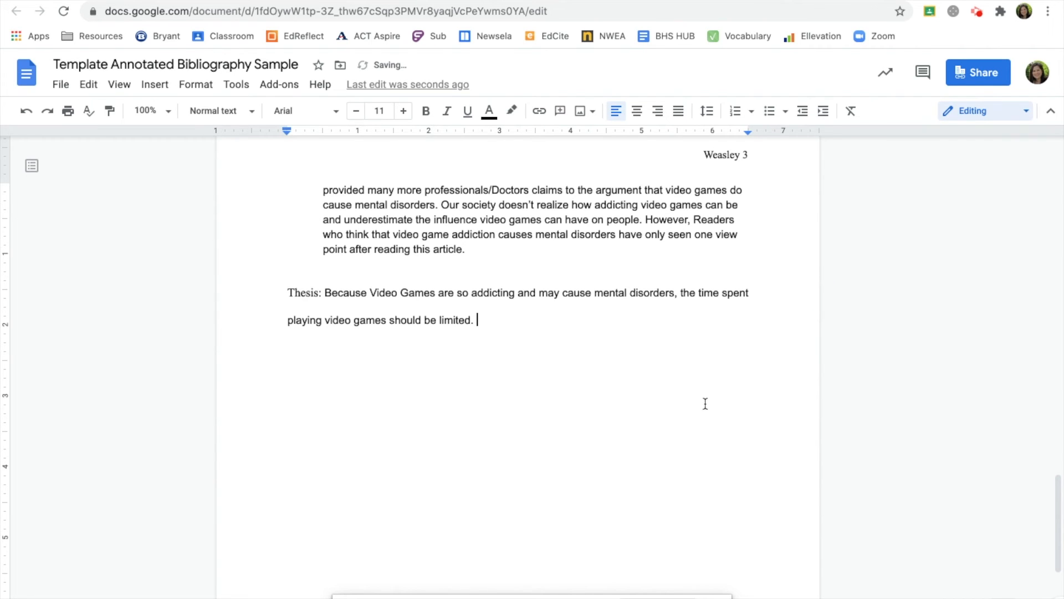
Review the whole annotated bibliography from the heading to the thesis, examining the research question, citation order and the summary and reflection paragraphs.
{"action": "scroll", "coordinate": [705, 403], "scroll_direction": "up", "scroll_amount": 2}
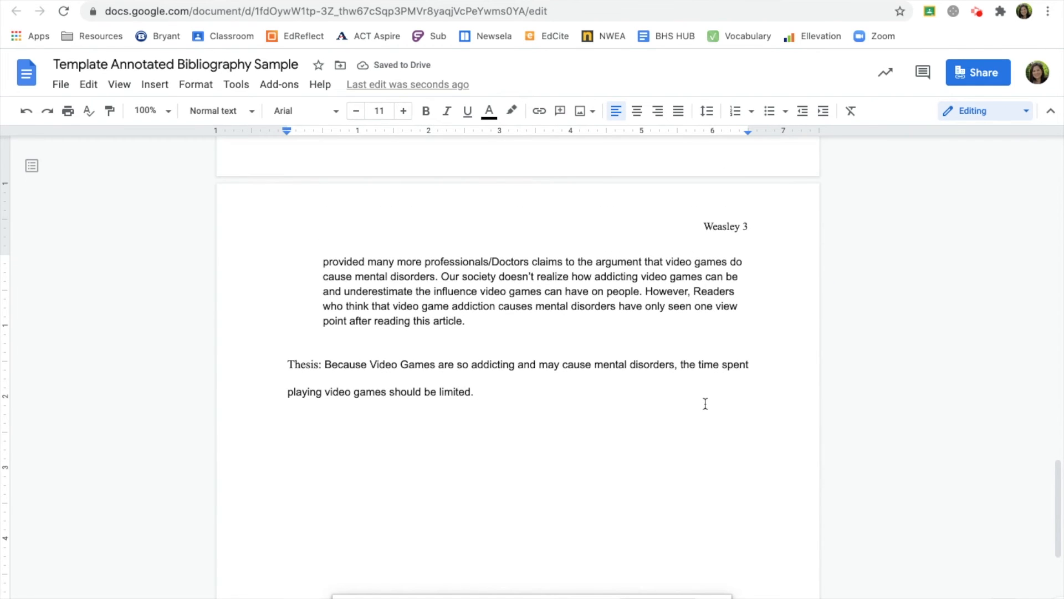
{"action": "scroll", "coordinate": [705, 403], "scroll_direction": "up", "scroll_amount": 20}
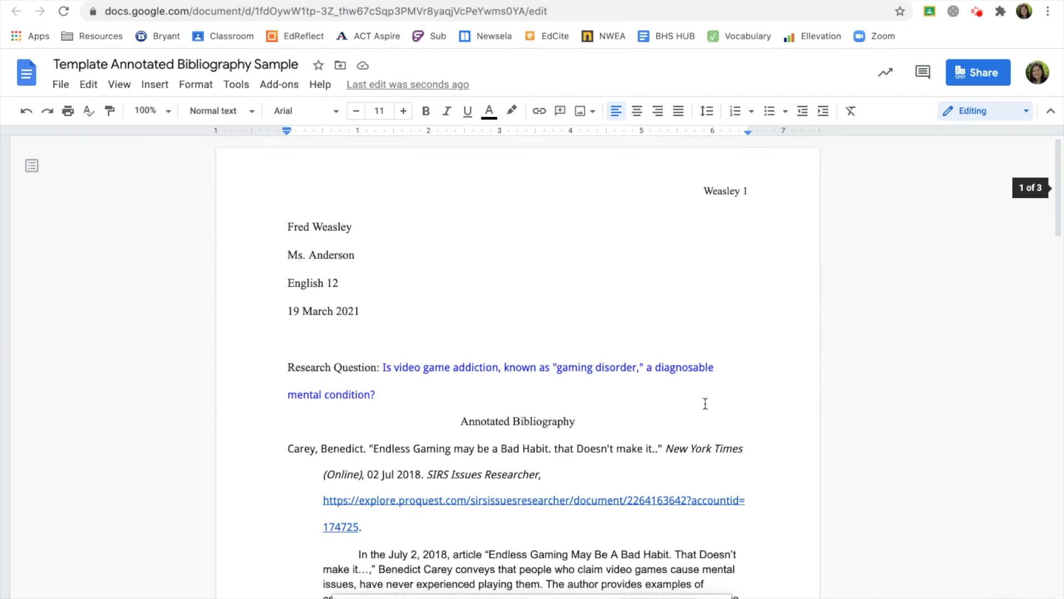
{"action": "scroll", "coordinate": [539, 388], "scroll_direction": "down", "scroll_amount": 8}
{"action": "scroll", "coordinate": [506, 339], "scroll_direction": "down", "scroll_amount": 10}
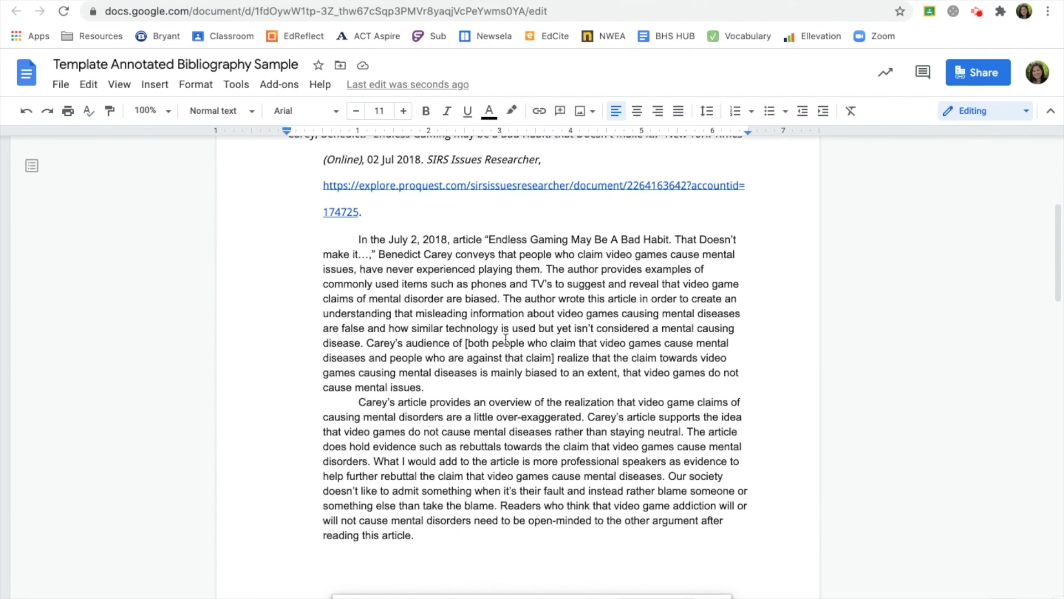
{"action": "scroll", "coordinate": [505, 339], "scroll_direction": "down", "scroll_amount": 20}
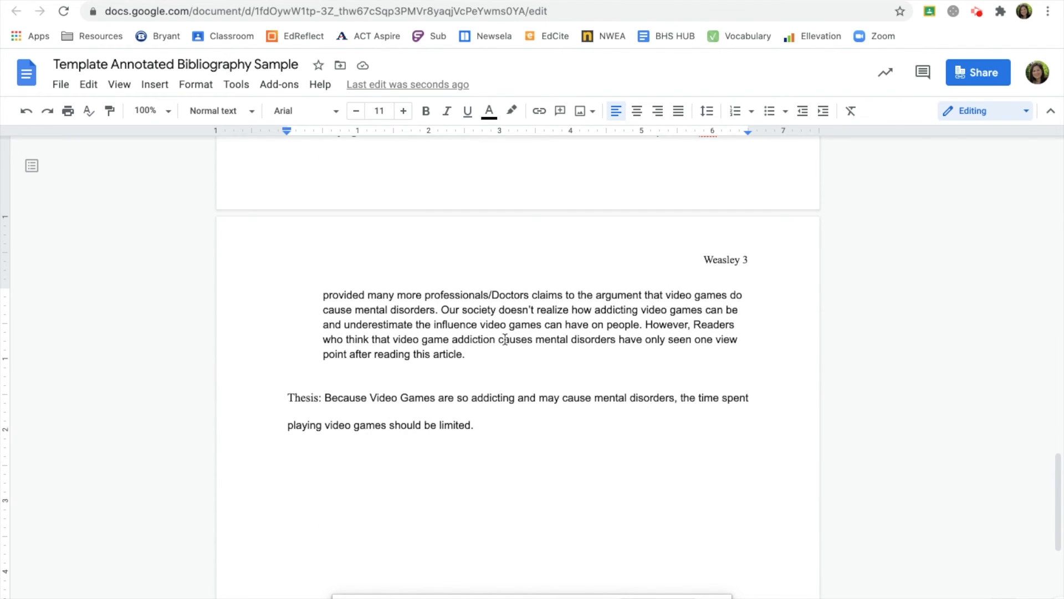
{"action": "scroll", "coordinate": [505, 339], "scroll_direction": "up", "scroll_amount": 1}
{"action": "scroll", "coordinate": [505, 339], "scroll_direction": "up", "scroll_amount": 1}
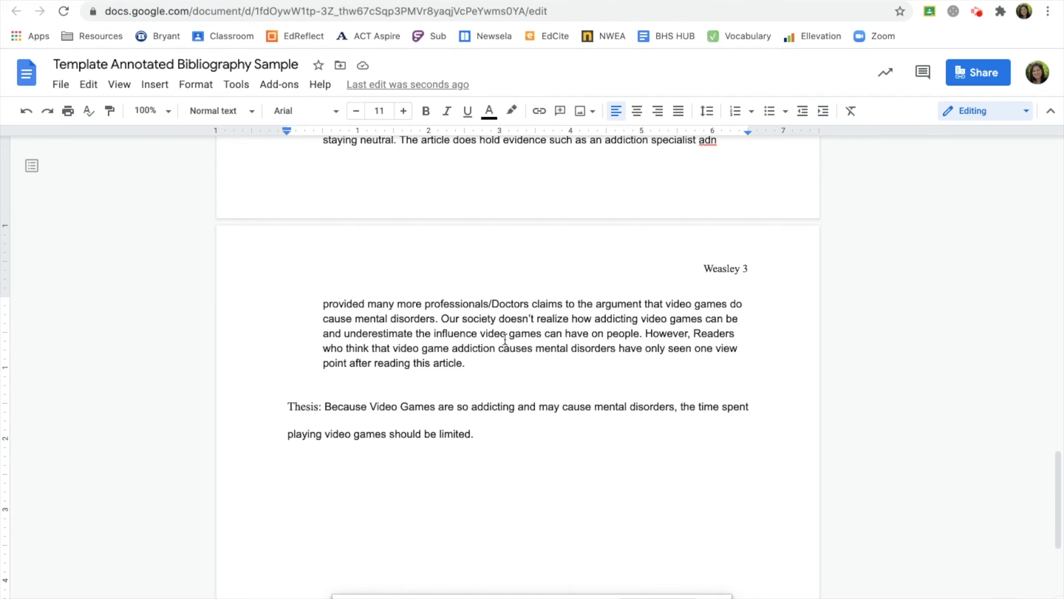
{"action": "scroll", "coordinate": [505, 340], "scroll_direction": "up", "scroll_amount": 10}
{"action": "scroll", "coordinate": [505, 339], "scroll_direction": "up", "scroll_amount": 4}
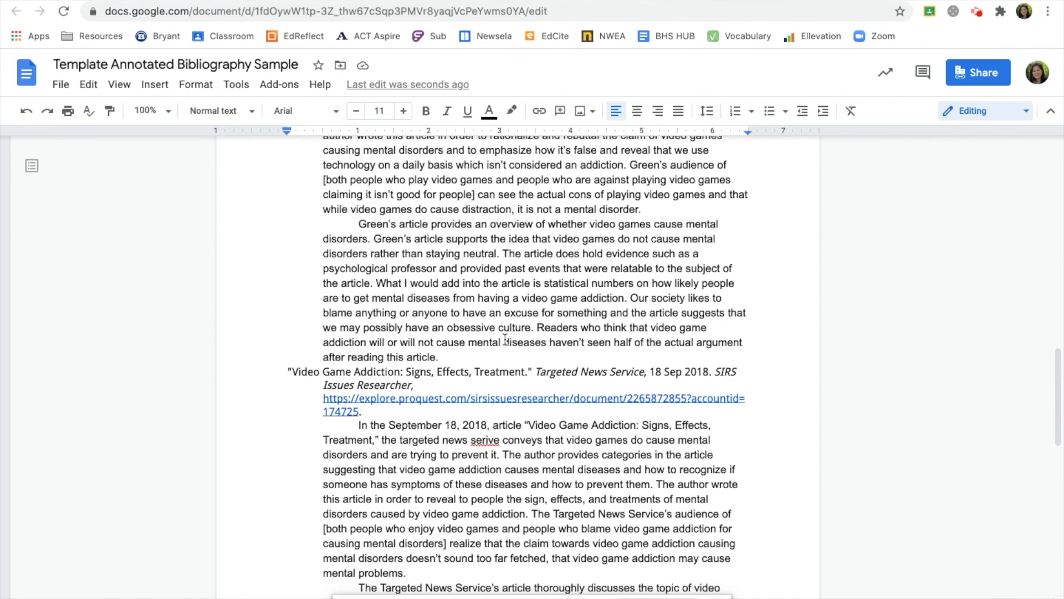
{"action": "scroll", "coordinate": [505, 340], "scroll_direction": "up", "scroll_amount": 6}
{"action": "scroll", "coordinate": [505, 340], "scroll_direction": "up", "scroll_amount": 20}
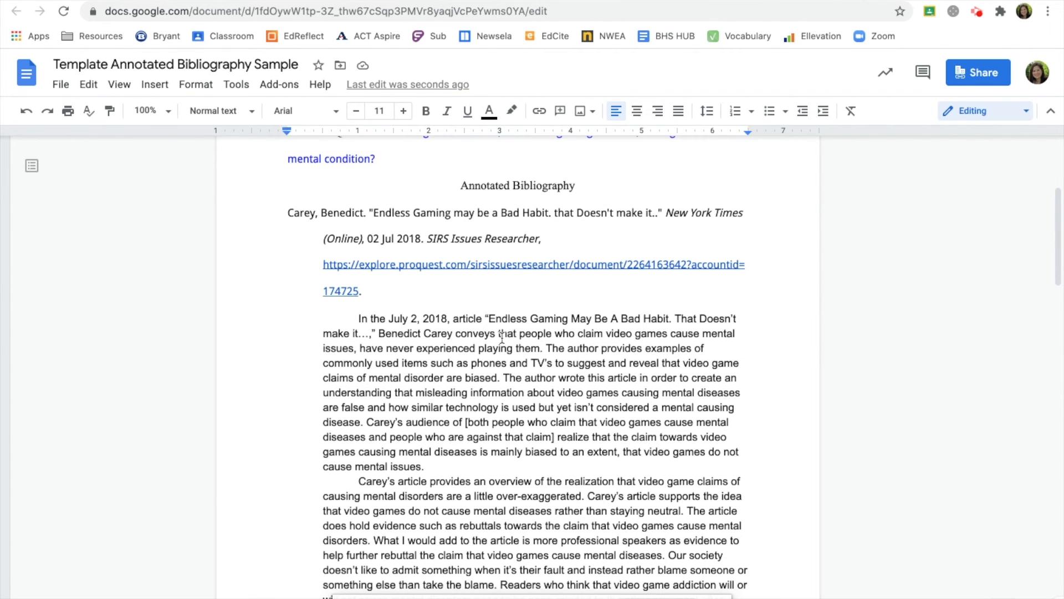
{"action": "scroll", "coordinate": [288, 278], "scroll_direction": "down", "scroll_amount": 5}
{"action": "scroll", "coordinate": [290, 233], "scroll_direction": "up", "scroll_amount": 7}
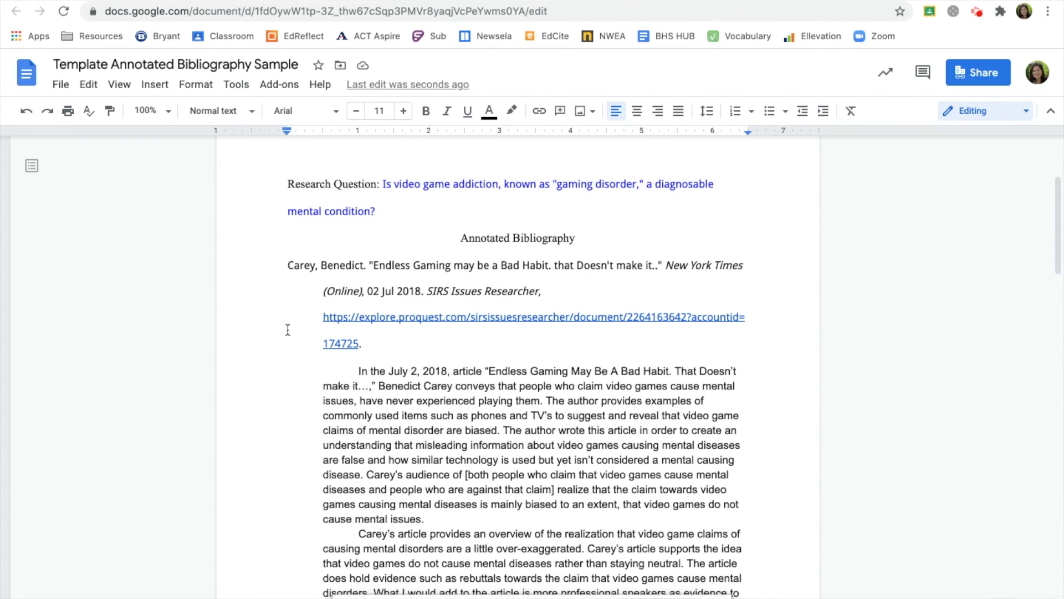
{"action": "scroll", "coordinate": [288, 330], "scroll_direction": "down", "scroll_amount": 20}
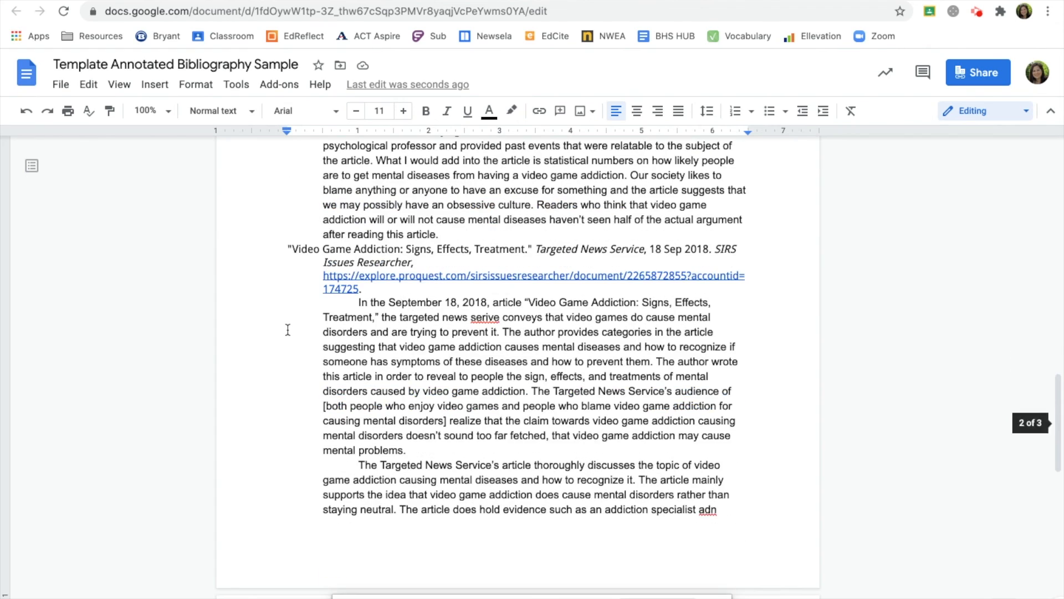
{"action": "scroll", "coordinate": [288, 330], "scroll_direction": "down", "scroll_amount": 6}
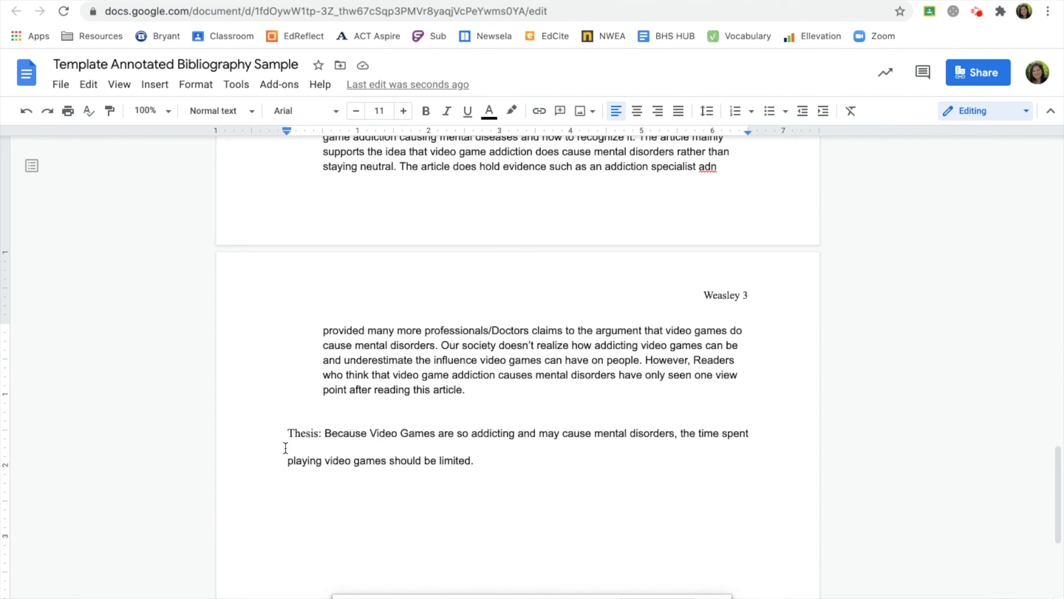
{"action": "scroll", "coordinate": [290, 460], "scroll_direction": "up", "scroll_amount": 20}
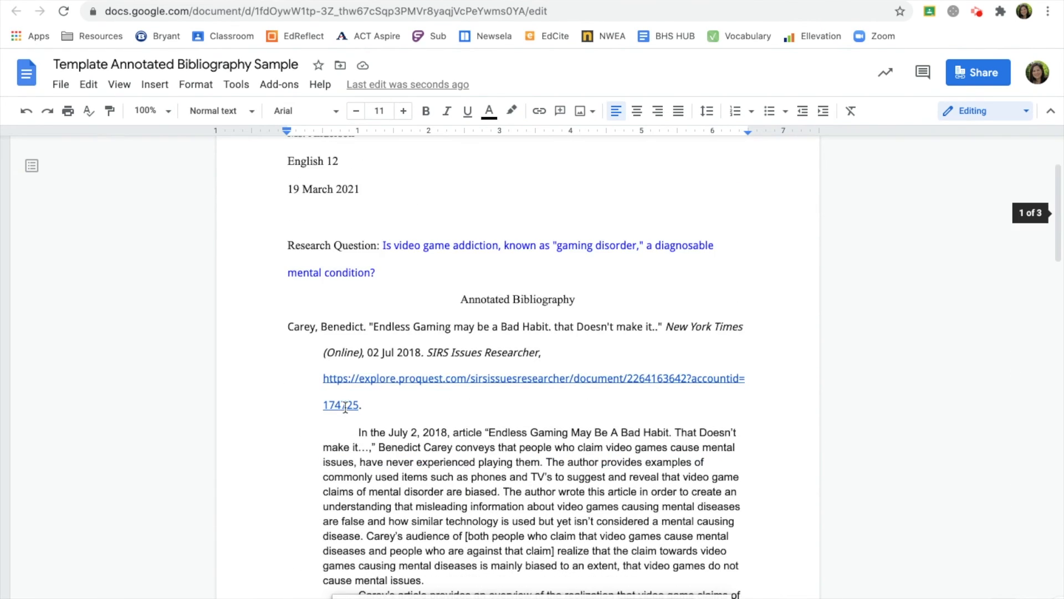
{"action": "scroll", "coordinate": [345, 408], "scroll_direction": "up", "scroll_amount": 3}
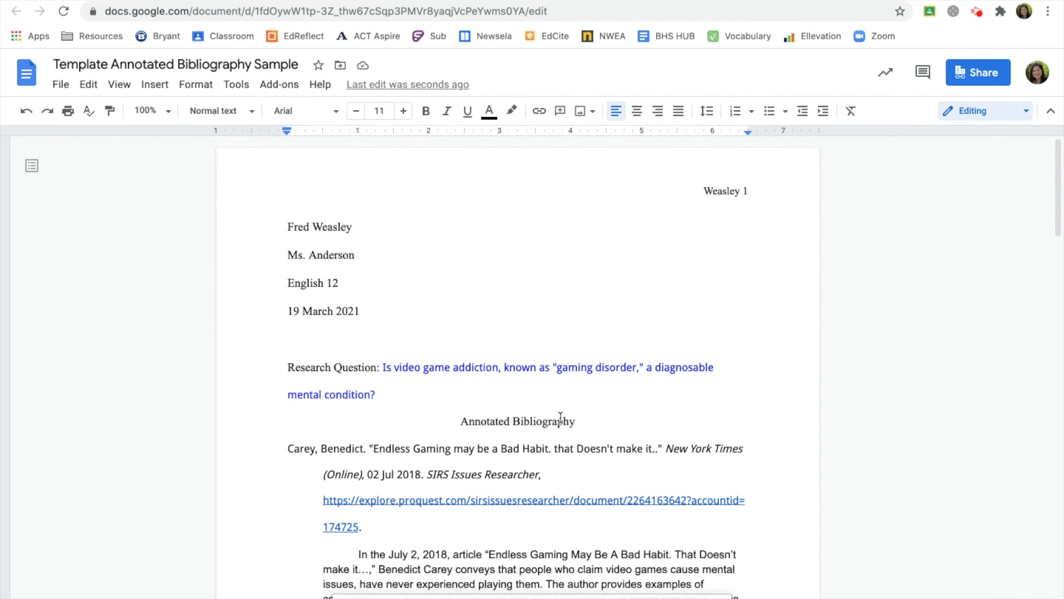
Examine the first-line and whole-paragraph indents of the summary and reflection paragraphs under each citation.
{"action": "scroll", "coordinate": [599, 443], "scroll_direction": "down", "scroll_amount": 6}
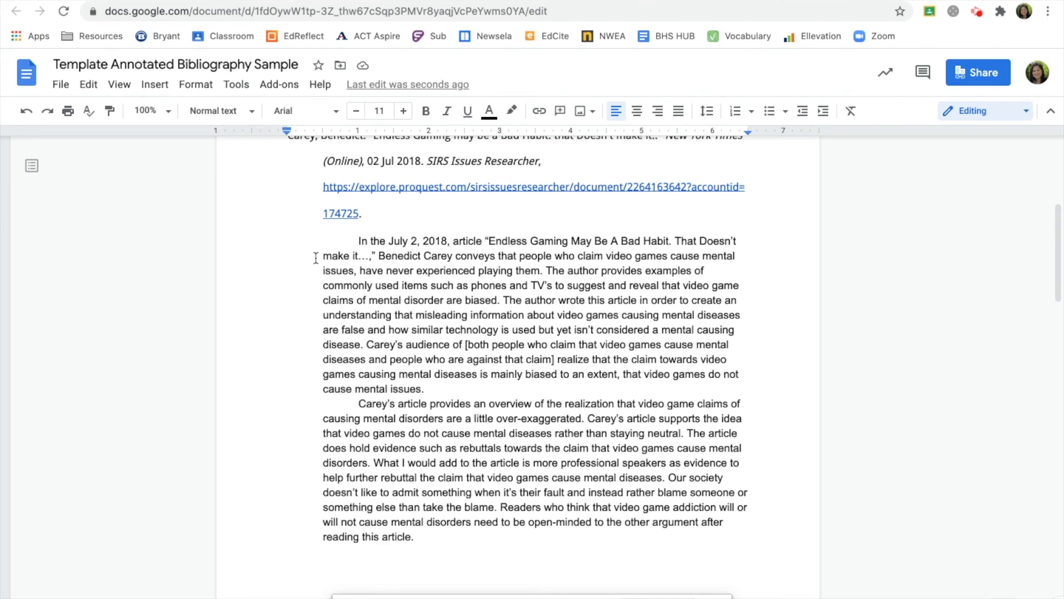
{"action": "scroll", "coordinate": [322, 338], "scroll_direction": "down", "scroll_amount": 2}
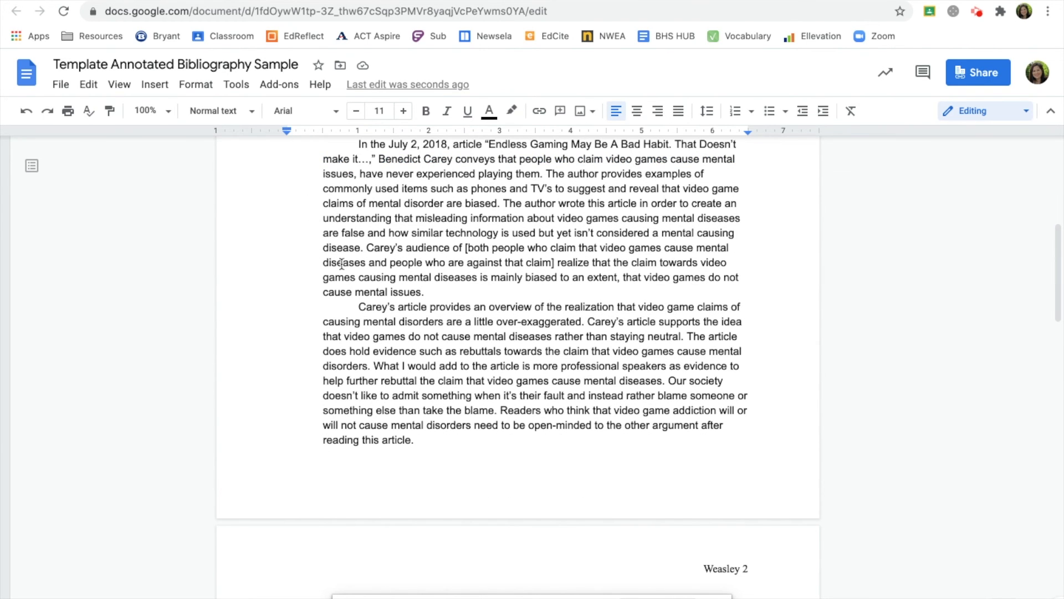
{"action": "left_click", "coordinate": [405, 191]}
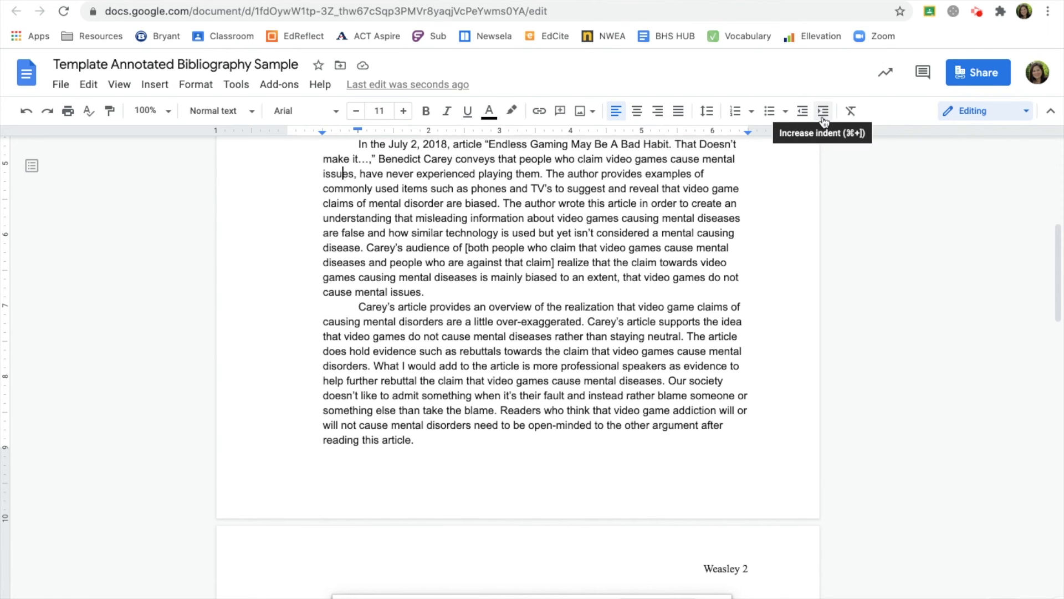
{"action": "left_click", "coordinate": [514, 234]}
{"action": "scroll", "coordinate": [380, 207], "scroll_direction": "up", "scroll_amount": 1}
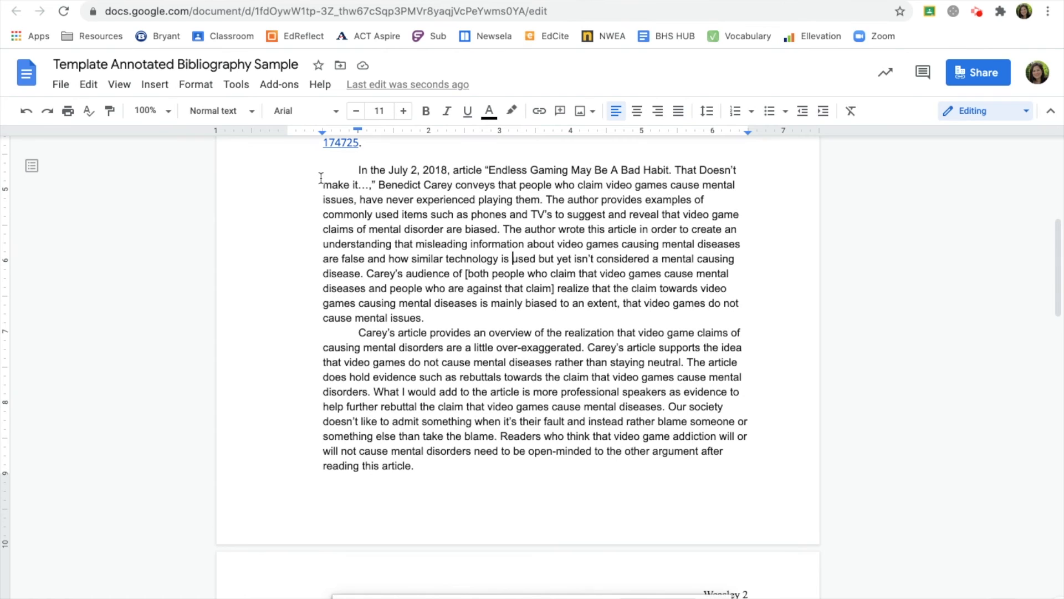
{"action": "scroll", "coordinate": [422, 384], "scroll_direction": "down", "scroll_amount": 10}
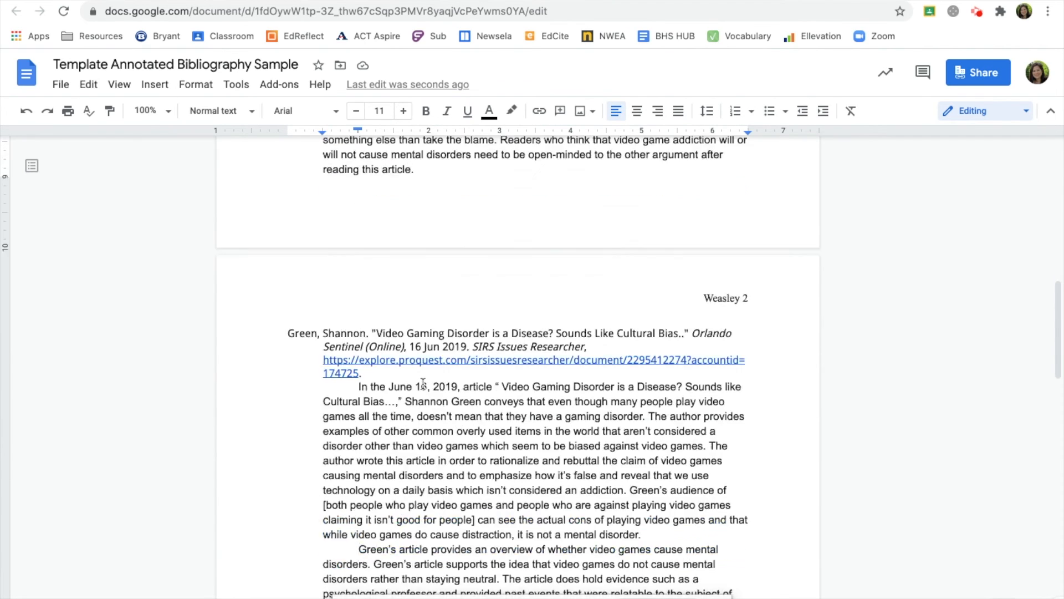
{"action": "scroll", "coordinate": [423, 383], "scroll_direction": "down", "scroll_amount": 6}
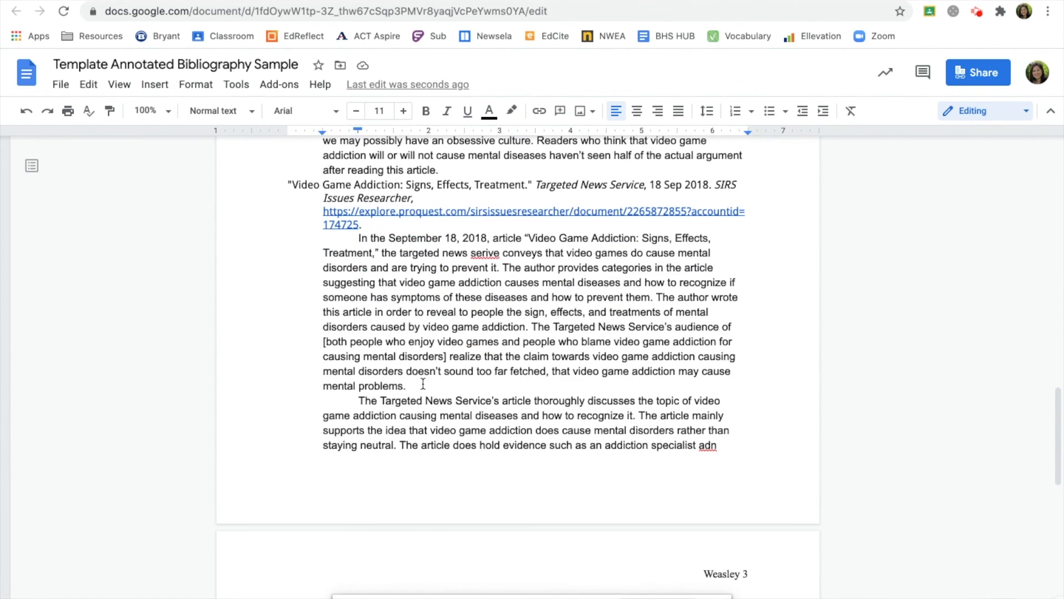
{"action": "scroll", "coordinate": [423, 383], "scroll_direction": "down", "scroll_amount": 8}
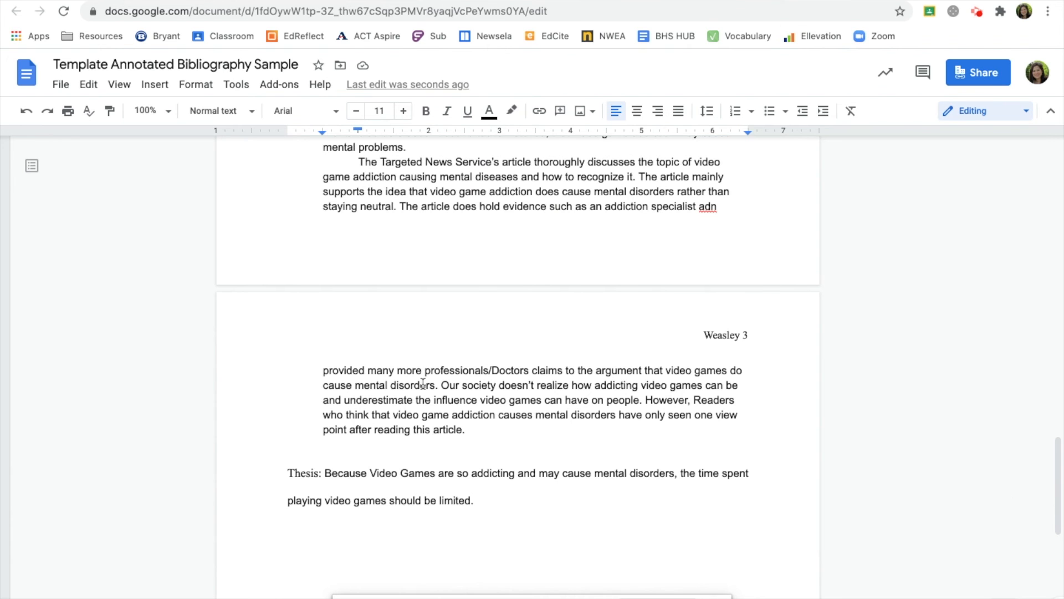
Set the line spacing of the entire document to Double and look over the pages.
{"action": "scroll", "coordinate": [422, 384], "scroll_direction": "up", "scroll_amount": 20}
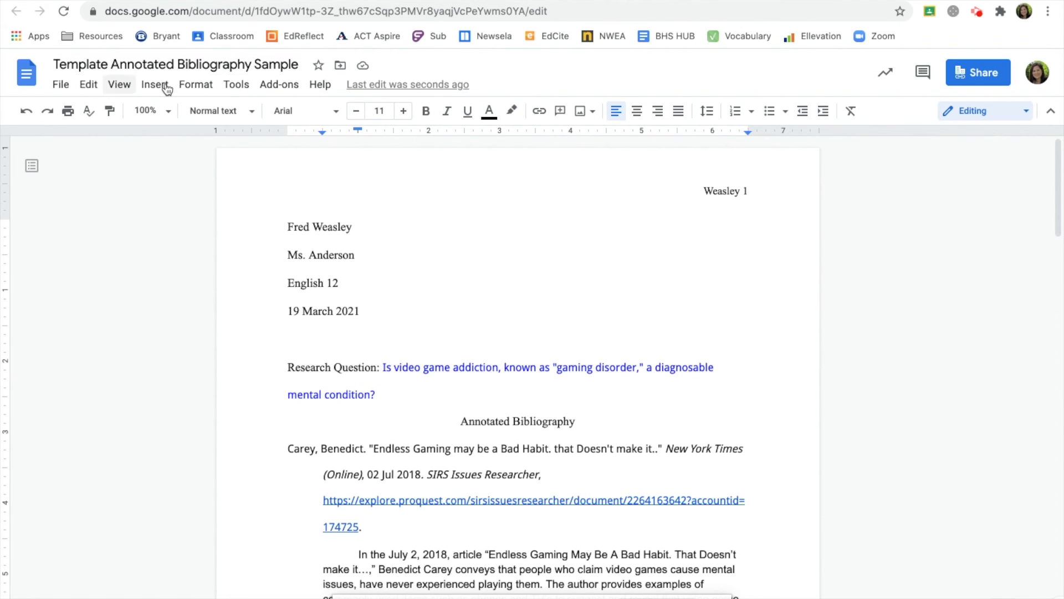
{"action": "left_click", "coordinate": [89, 87]}
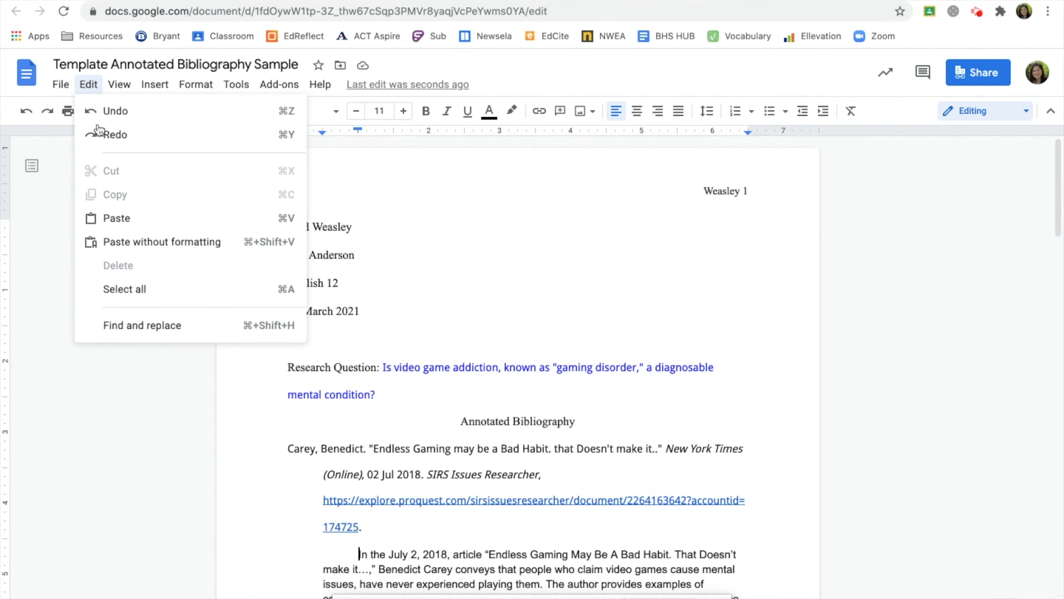
{"action": "left_click", "coordinate": [175, 289]}
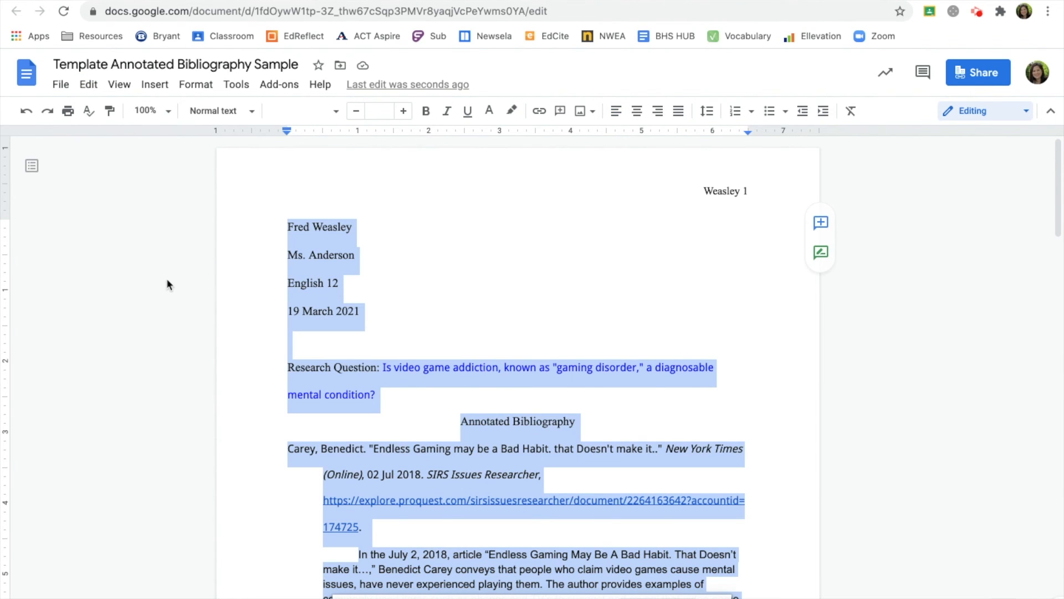
{"action": "left_click", "coordinate": [207, 88]}
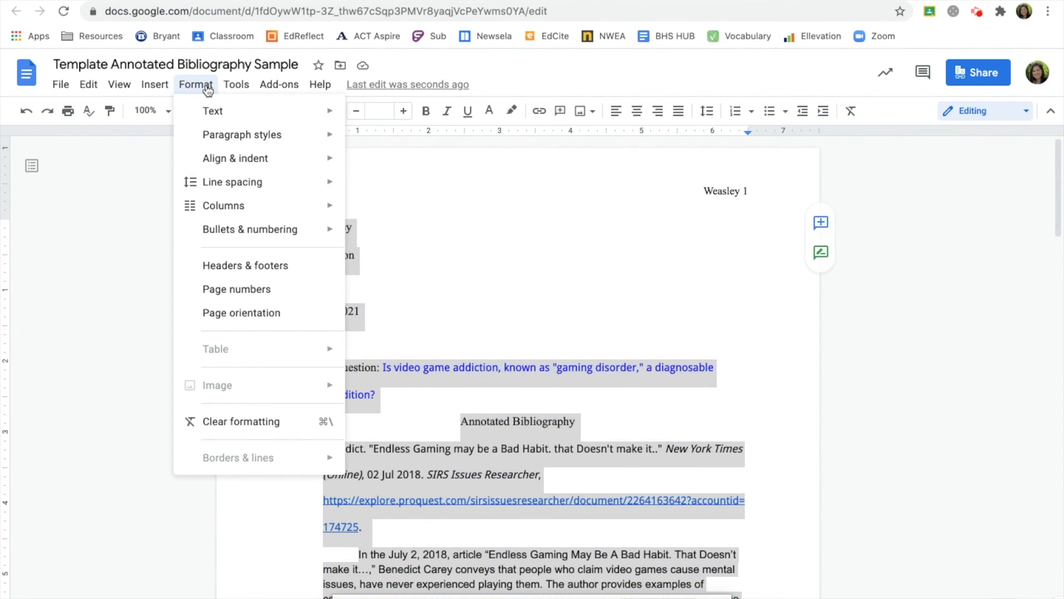
{"action": "mouse_move", "coordinate": [250, 182]}
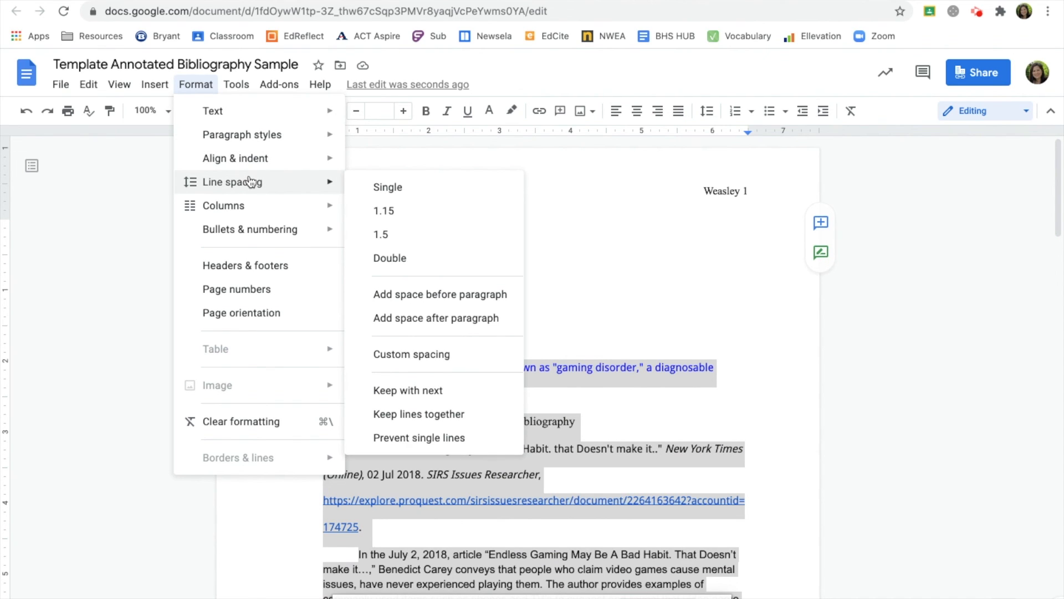
{"action": "left_click", "coordinate": [440, 268]}
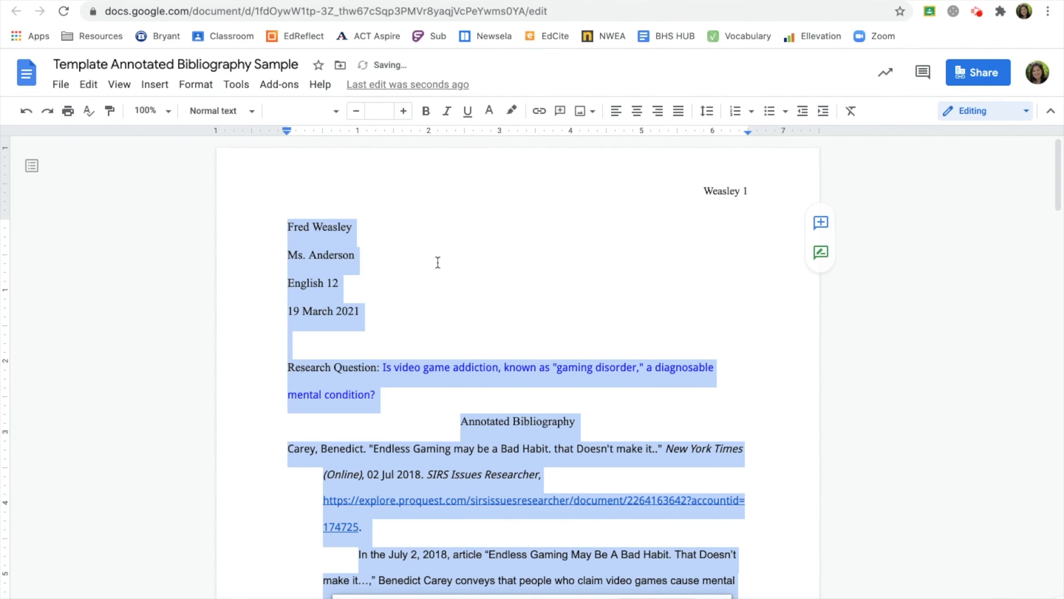
{"action": "left_click", "coordinate": [438, 262]}
{"action": "scroll", "coordinate": [438, 263], "scroll_direction": "down", "scroll_amount": 5}
{"action": "scroll", "coordinate": [438, 262], "scroll_direction": "down", "scroll_amount": 20}
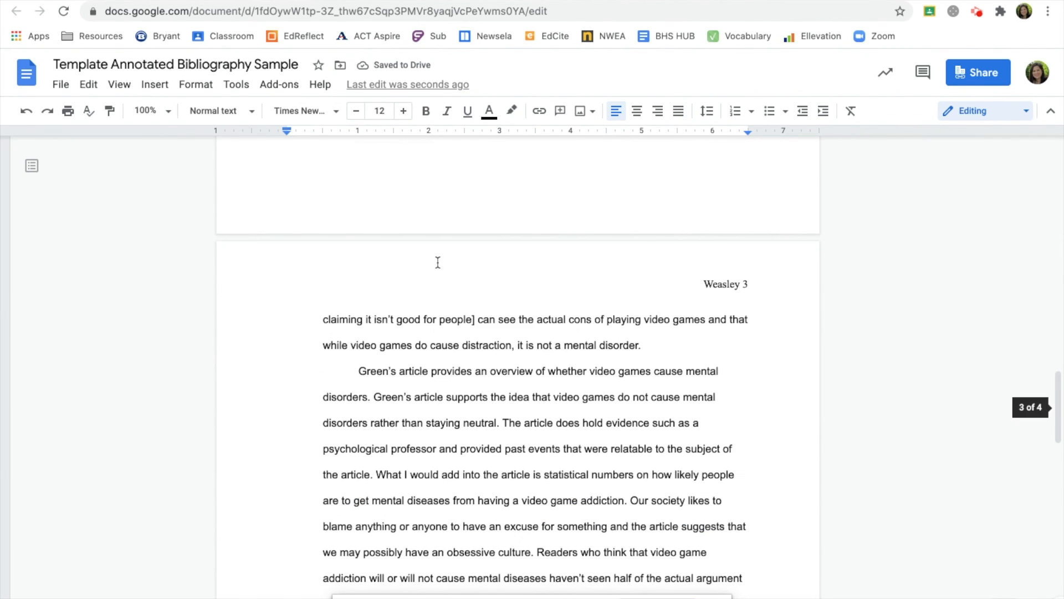
Examine the spacing throughout the document, including the blank lines before the thesis and before the research question.
{"action": "scroll", "coordinate": [437, 262], "scroll_direction": "down", "scroll_amount": 8}
{"action": "scroll", "coordinate": [438, 262], "scroll_direction": "up", "scroll_amount": 11}
{"action": "scroll", "coordinate": [438, 263], "scroll_direction": "down", "scroll_amount": 11}
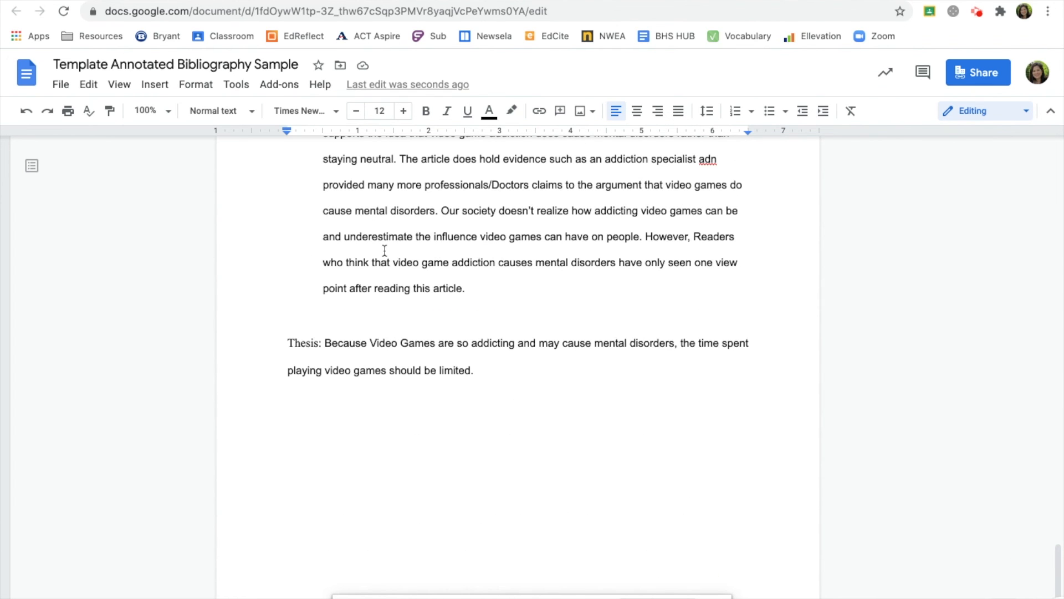
{"action": "scroll", "coordinate": [385, 251], "scroll_direction": "up", "scroll_amount": 3}
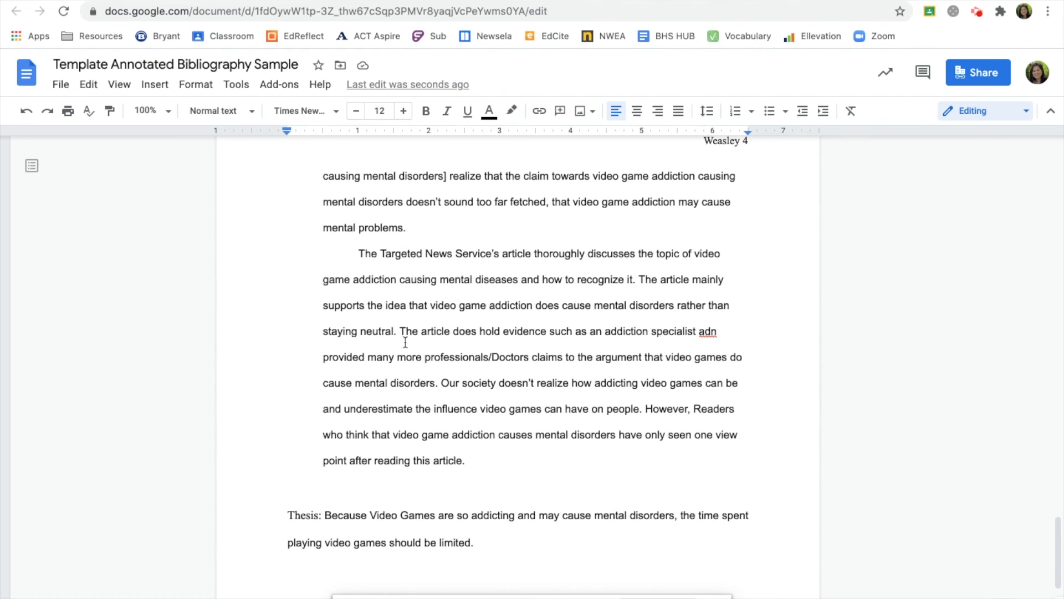
{"action": "scroll", "coordinate": [450, 272], "scroll_direction": "down", "scroll_amount": 2}
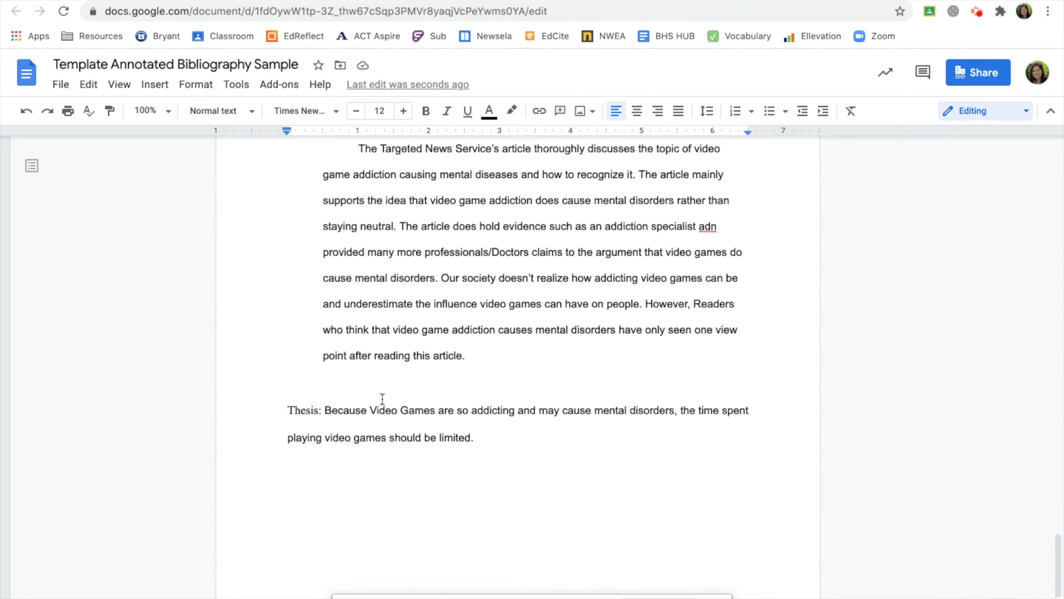
{"action": "left_click", "coordinate": [391, 378]}
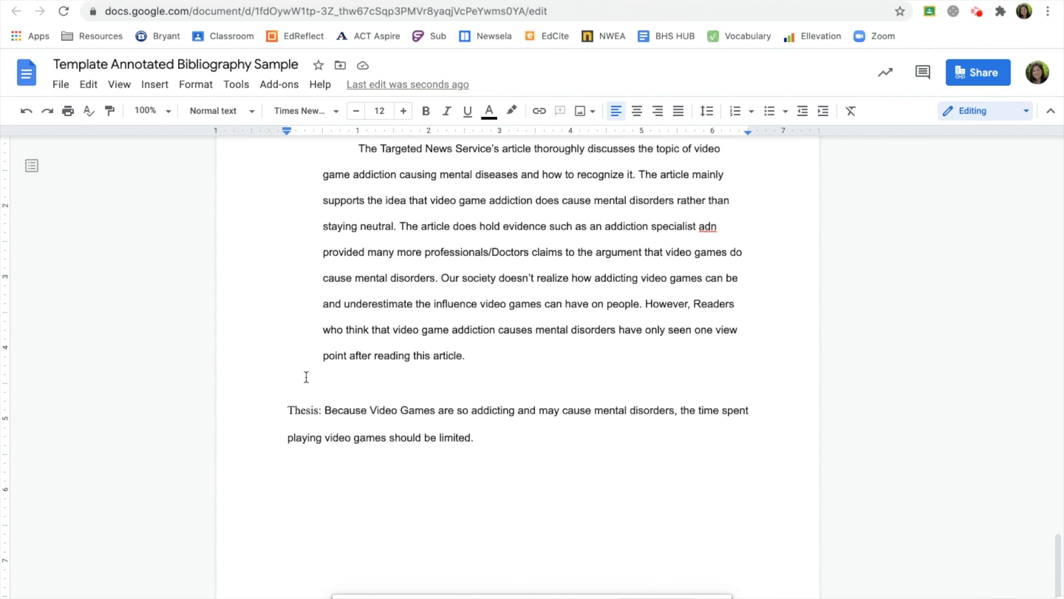
{"action": "scroll", "coordinate": [521, 381], "scroll_direction": "up", "scroll_amount": 2}
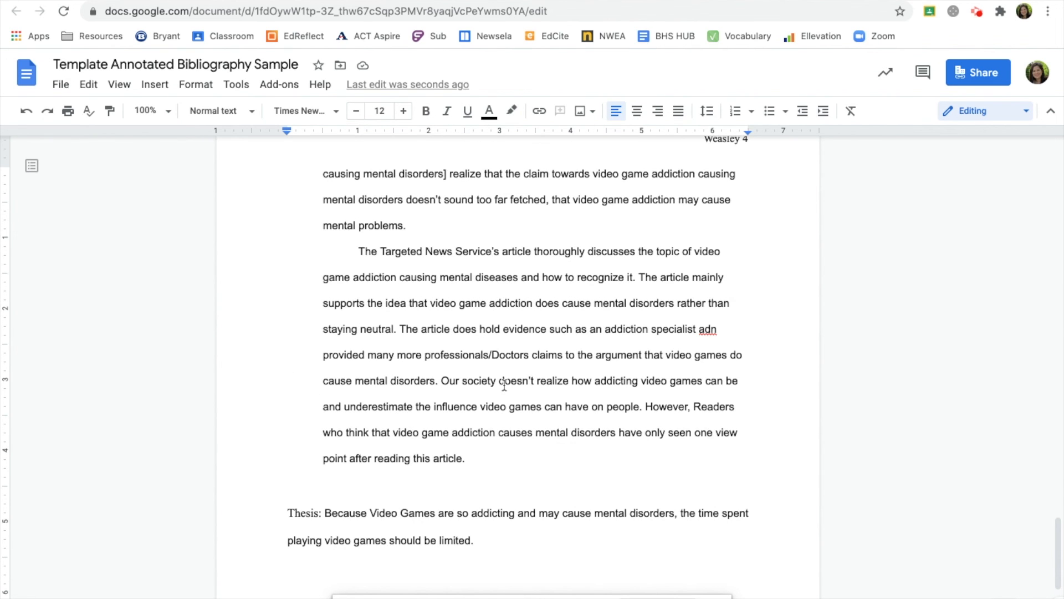
{"action": "scroll", "coordinate": [427, 225], "scroll_direction": "up", "scroll_amount": 2}
{"action": "scroll", "coordinate": [427, 225], "scroll_direction": "up", "scroll_amount": 7}
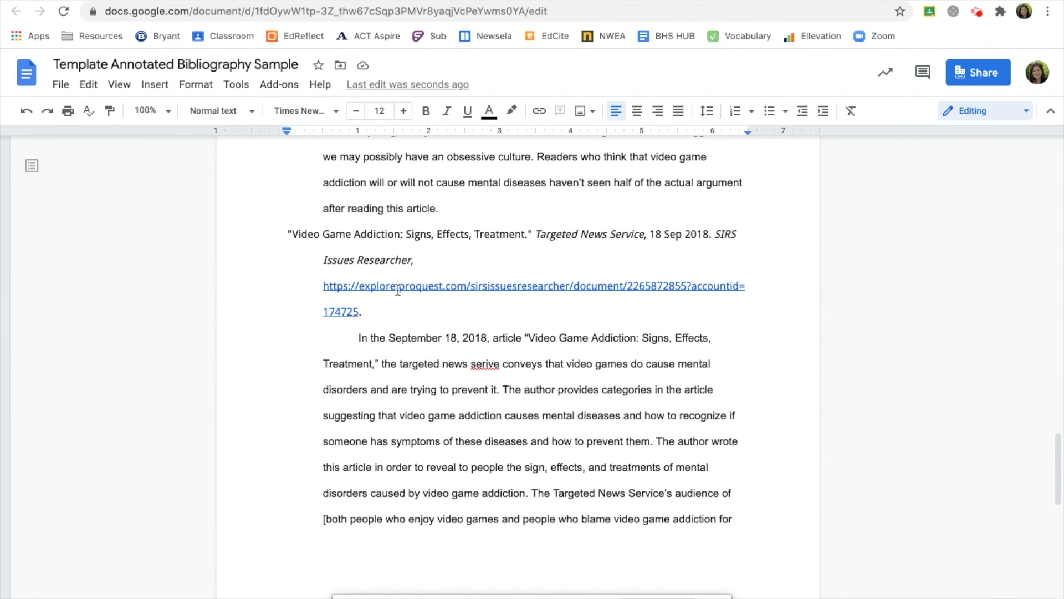
{"action": "scroll", "coordinate": [398, 289], "scroll_direction": "up", "scroll_amount": 15}
{"action": "scroll", "coordinate": [399, 290], "scroll_direction": "up", "scroll_amount": 15}
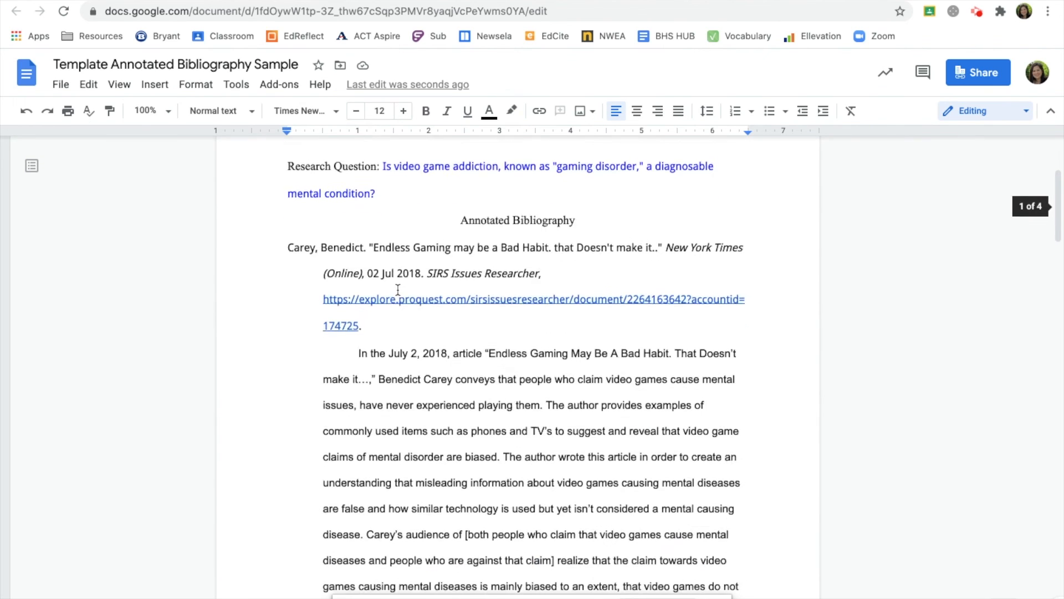
{"action": "scroll", "coordinate": [398, 290], "scroll_direction": "up", "scroll_amount": 3}
{"action": "left_click", "coordinate": [344, 282]}
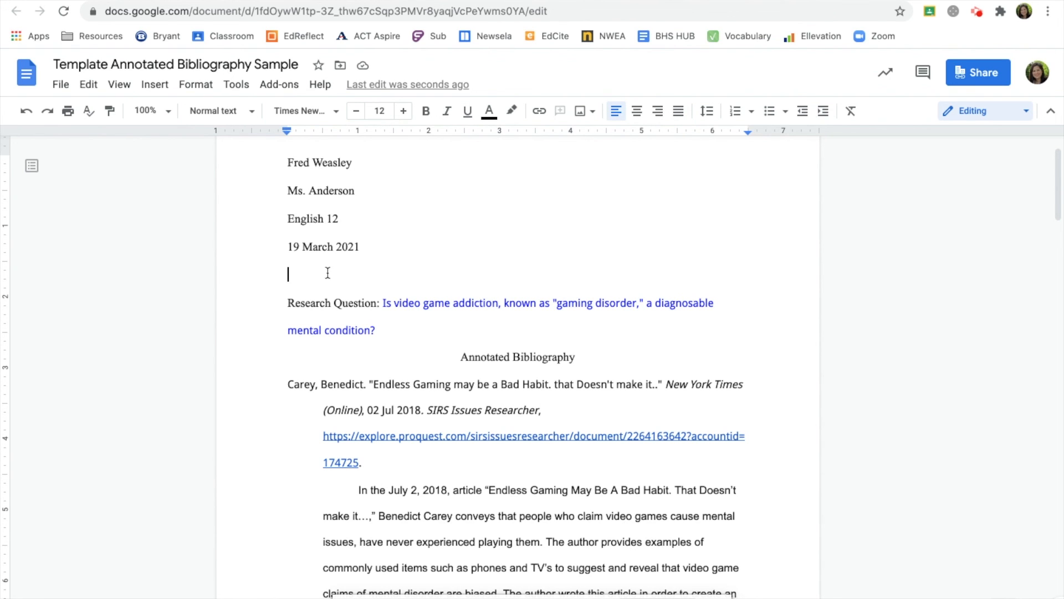
{"action": "scroll", "coordinate": [333, 288], "scroll_direction": "up", "scroll_amount": 2}
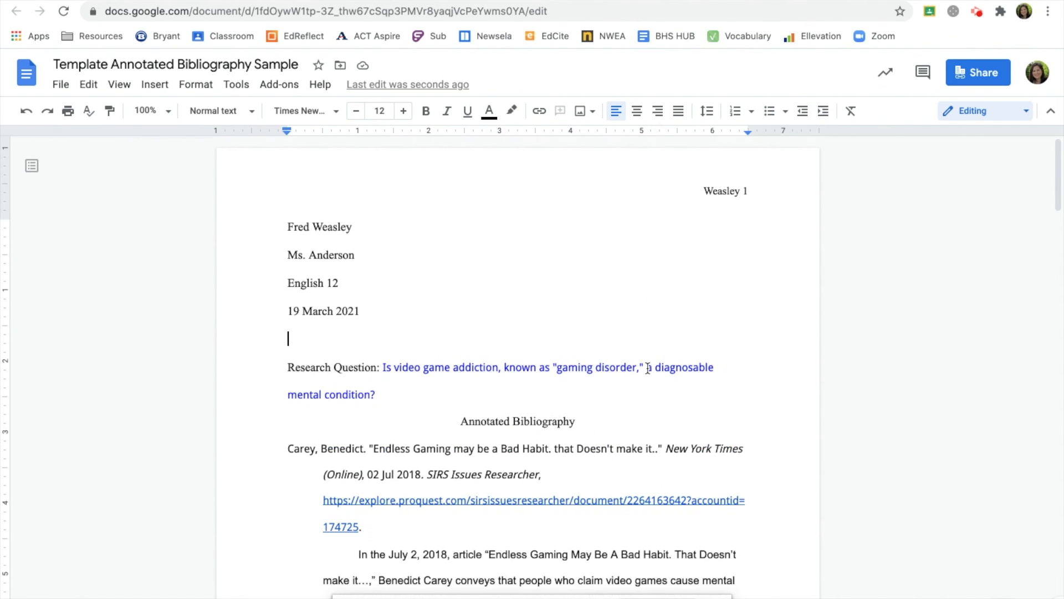
Set the font of the entire document to Times New Roman, size 12.
{"action": "left_click", "coordinate": [89, 84]}
{"action": "left_click", "coordinate": [135, 289]}
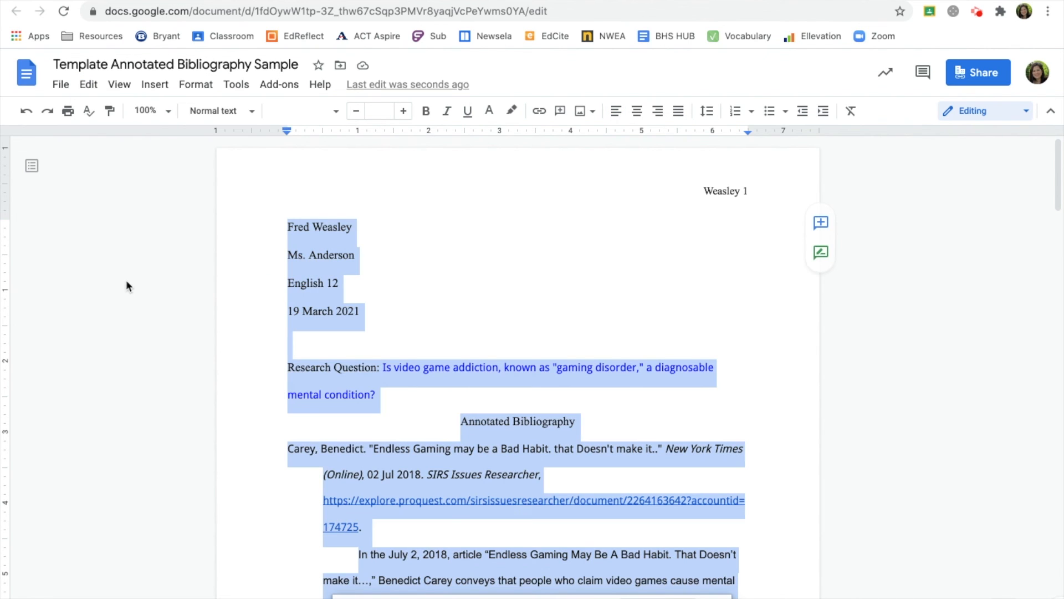
{"action": "left_click", "coordinate": [305, 112]}
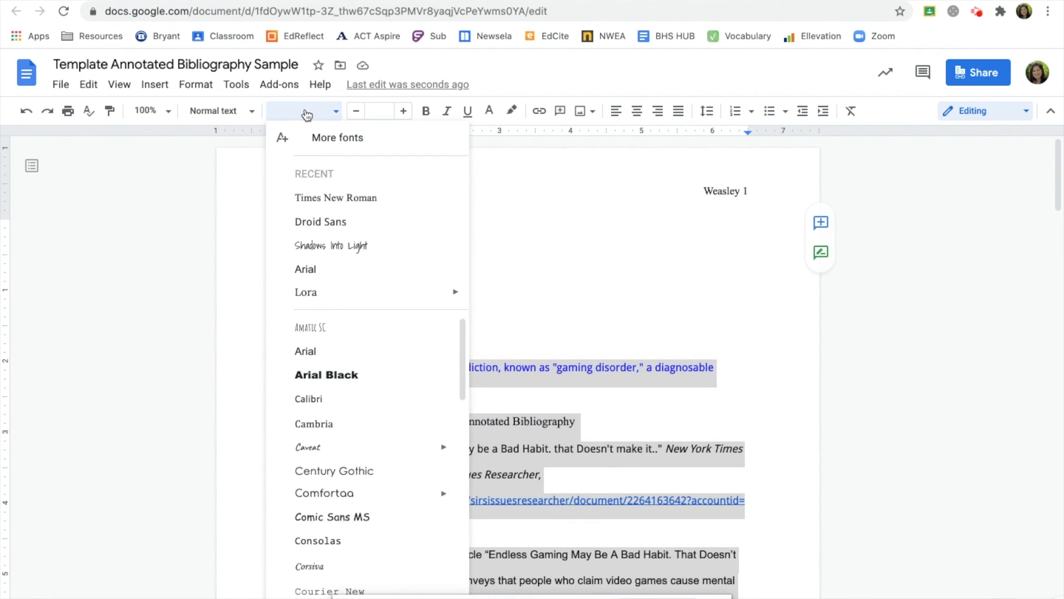
{"action": "left_click", "coordinate": [377, 201]}
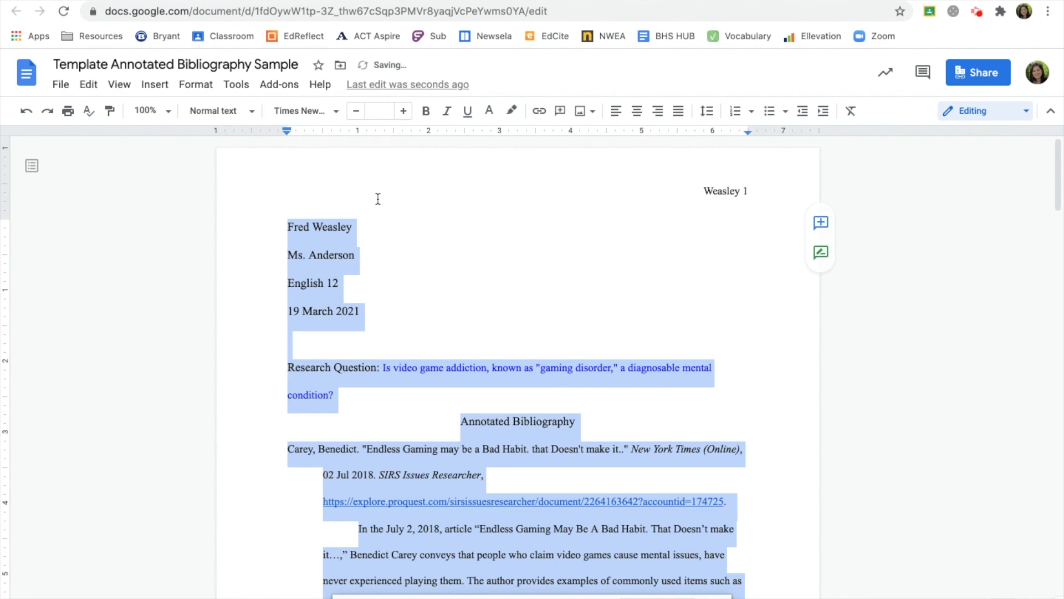
{"action": "left_click", "coordinate": [373, 111]}
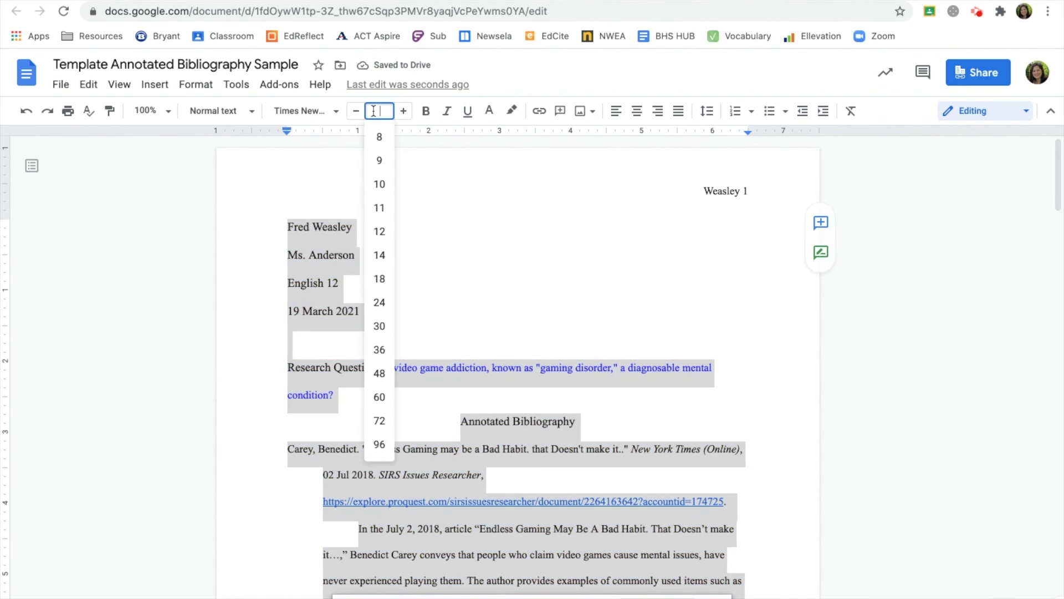
{"action": "left_click", "coordinate": [388, 234]}
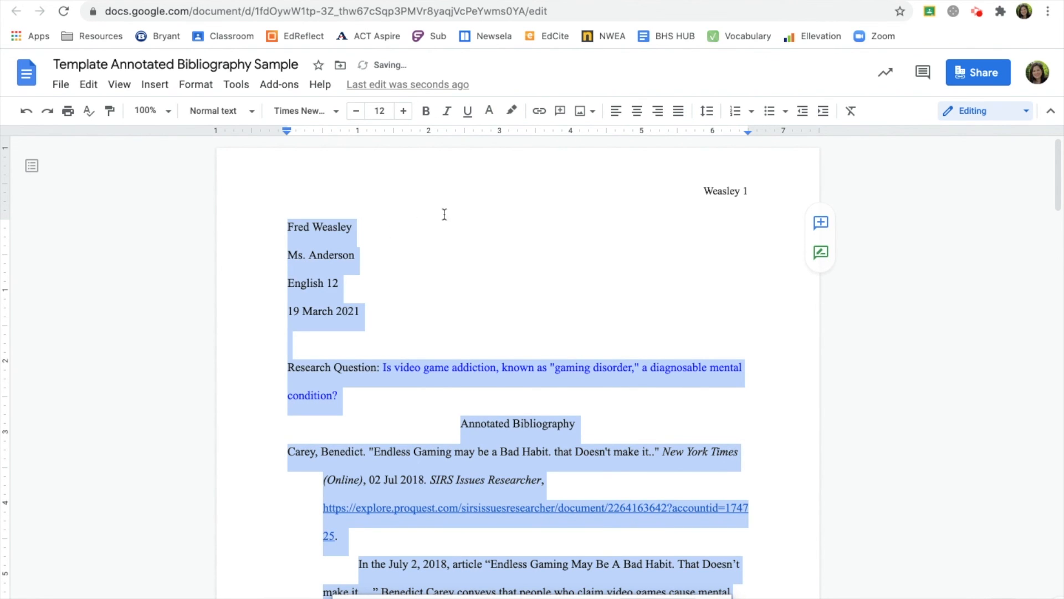
Change the text color of the whole selected document to black and clear the selection.
{"action": "left_click", "coordinate": [491, 113]}
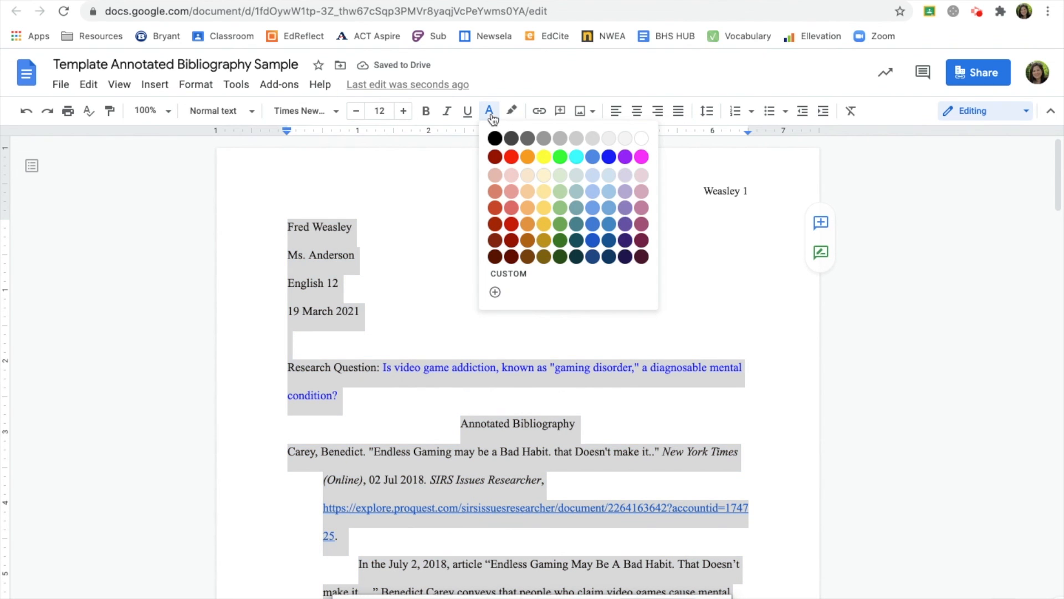
{"action": "left_click", "coordinate": [495, 138]}
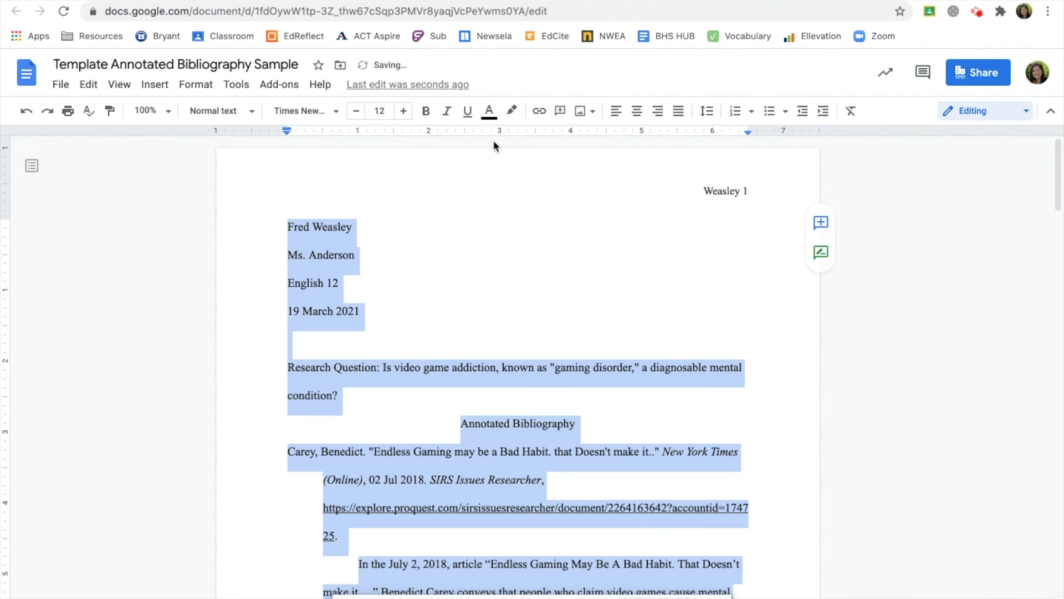
{"action": "left_click", "coordinate": [632, 297]}
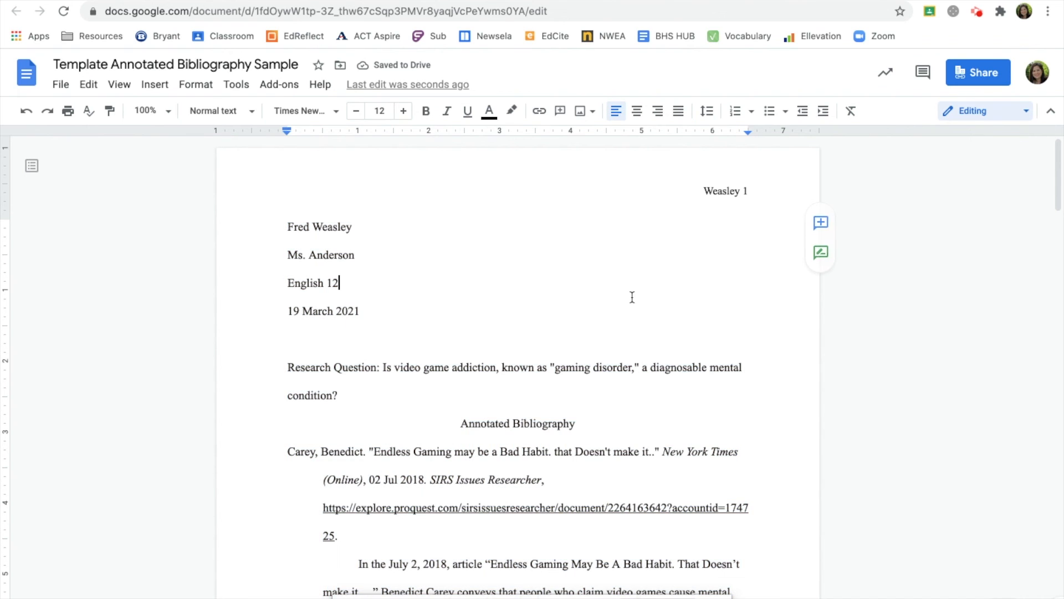
Look over all pages from the heading to the thesis to check that font, size and color are uniform.
{"action": "scroll", "coordinate": [743, 366], "scroll_direction": "down", "scroll_amount": 1}
{"action": "scroll", "coordinate": [757, 370], "scroll_direction": "down", "scroll_amount": 2}
{"action": "scroll", "coordinate": [752, 373], "scroll_direction": "down", "scroll_amount": 10}
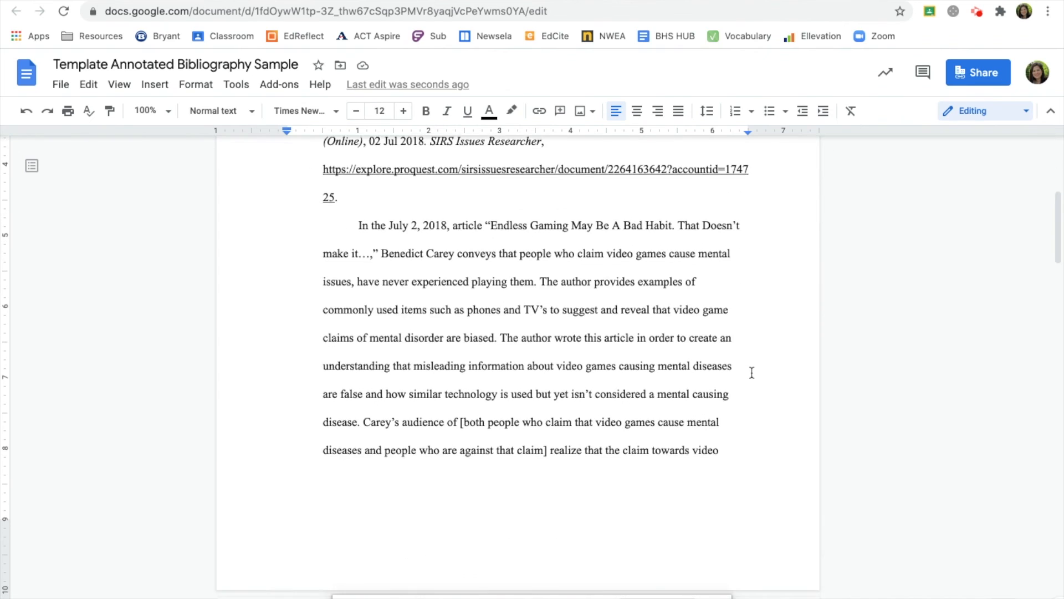
{"action": "scroll", "coordinate": [751, 373], "scroll_direction": "down", "scroll_amount": 20}
{"action": "scroll", "coordinate": [752, 372], "scroll_direction": "down", "scroll_amount": 20}
{"action": "scroll", "coordinate": [752, 373], "scroll_direction": "down", "scroll_amount": 9}
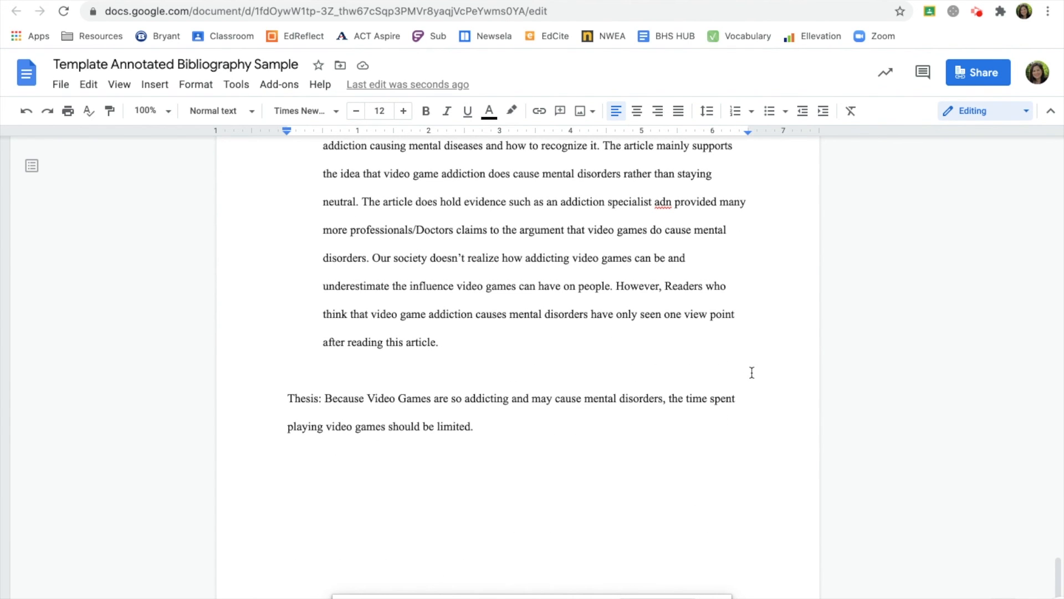
{"action": "scroll", "coordinate": [650, 321], "scroll_direction": "up", "scroll_amount": 15}
{"action": "scroll", "coordinate": [650, 321], "scroll_direction": "down", "scroll_amount": 9}
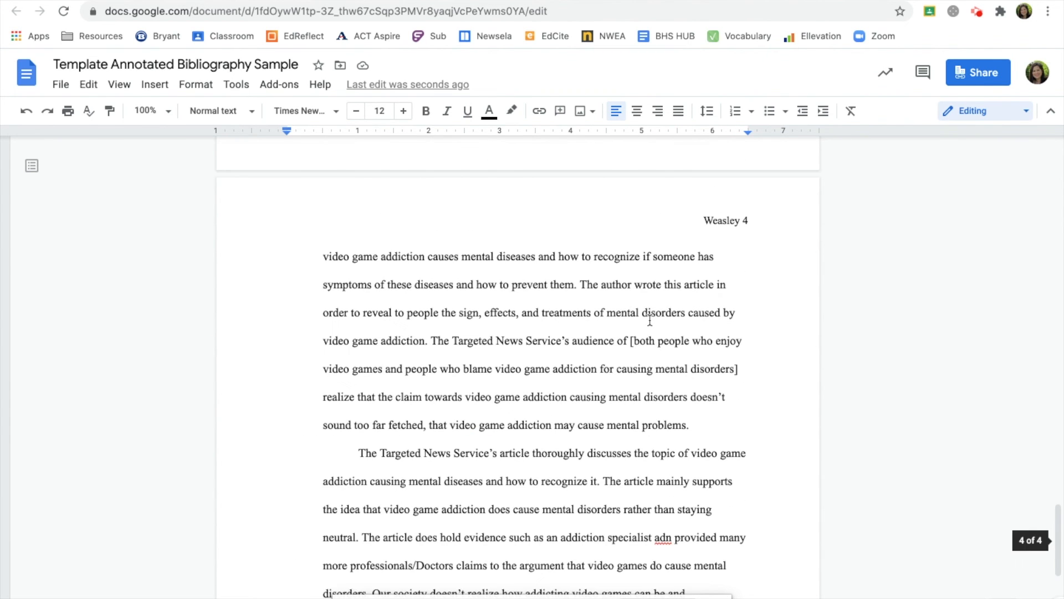
Correct the misspelled "adn" to "and" in the reflection paragraph on the Targeted News Service article.
{"action": "scroll", "coordinate": [650, 321], "scroll_direction": "down", "scroll_amount": 12}
{"action": "left_click", "coordinate": [671, 200]}
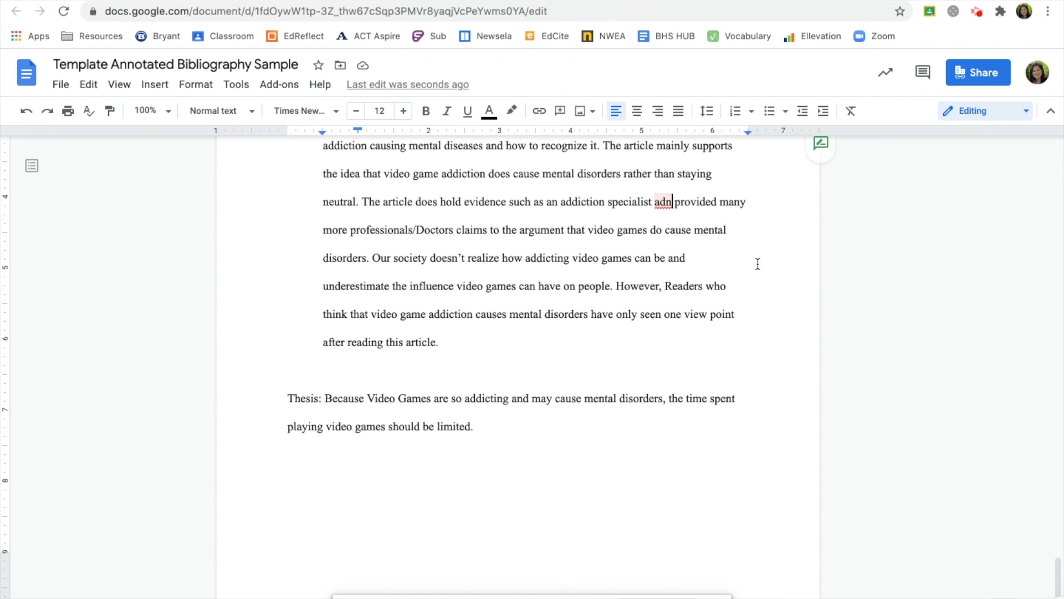
{"action": "key", "text": "BackSpace"}
{"action": "key", "text": "BackSpace"}
{"action": "type", "text": "nd"}
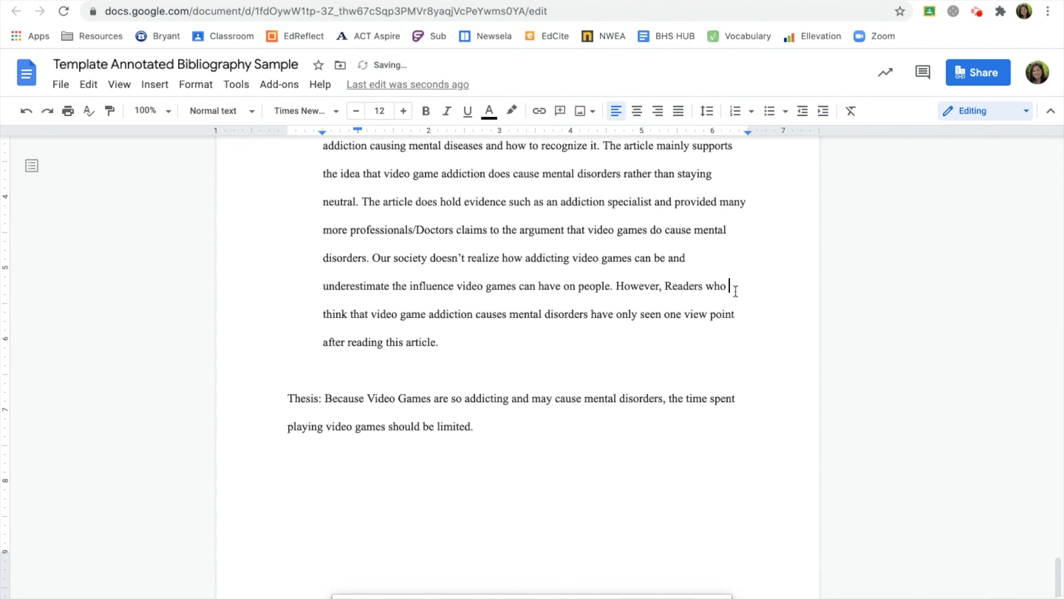
Review the finished bibliography, examining the heading, research question, citations and annotation paragraphs for consistent formatting.
{"action": "scroll", "coordinate": [735, 288], "scroll_direction": "up", "scroll_amount": 15}
{"action": "scroll", "coordinate": [737, 285], "scroll_direction": "down", "scroll_amount": 5}
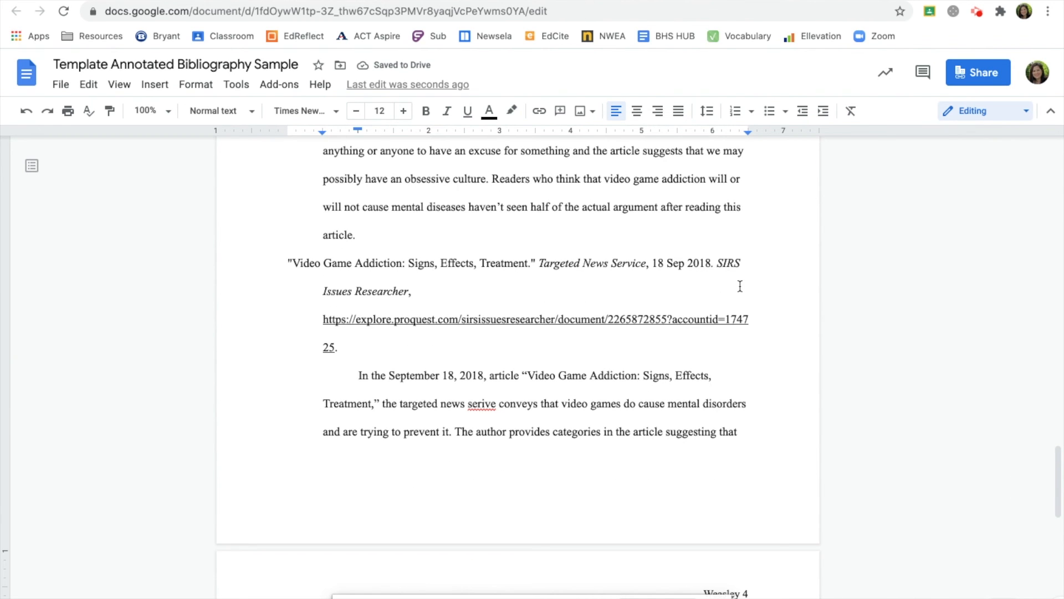
{"action": "scroll", "coordinate": [740, 286], "scroll_direction": "up", "scroll_amount": 20}
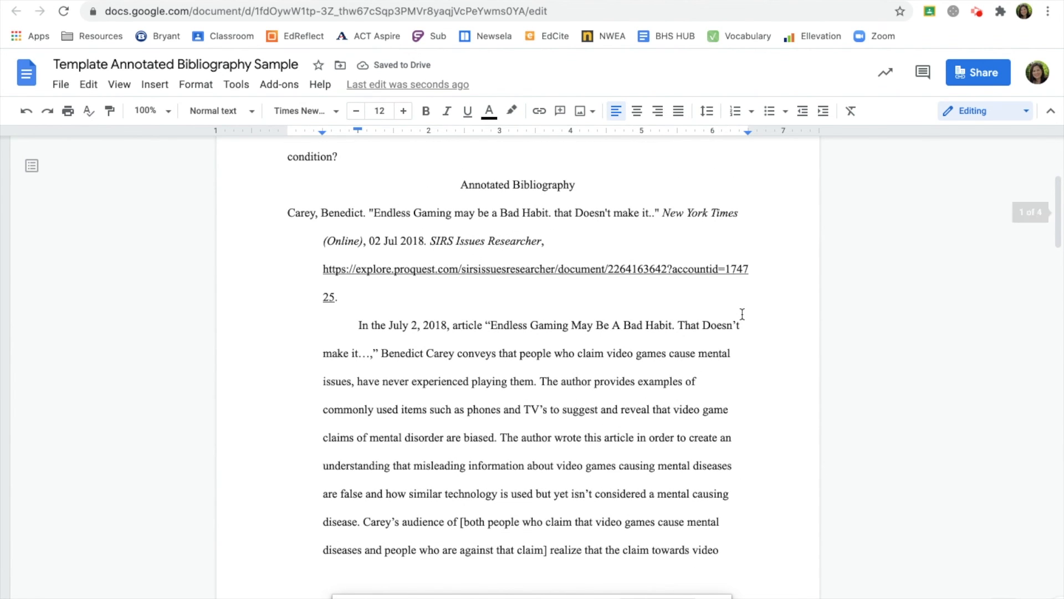
{"action": "scroll", "coordinate": [743, 319], "scroll_direction": "up", "scroll_amount": 5}
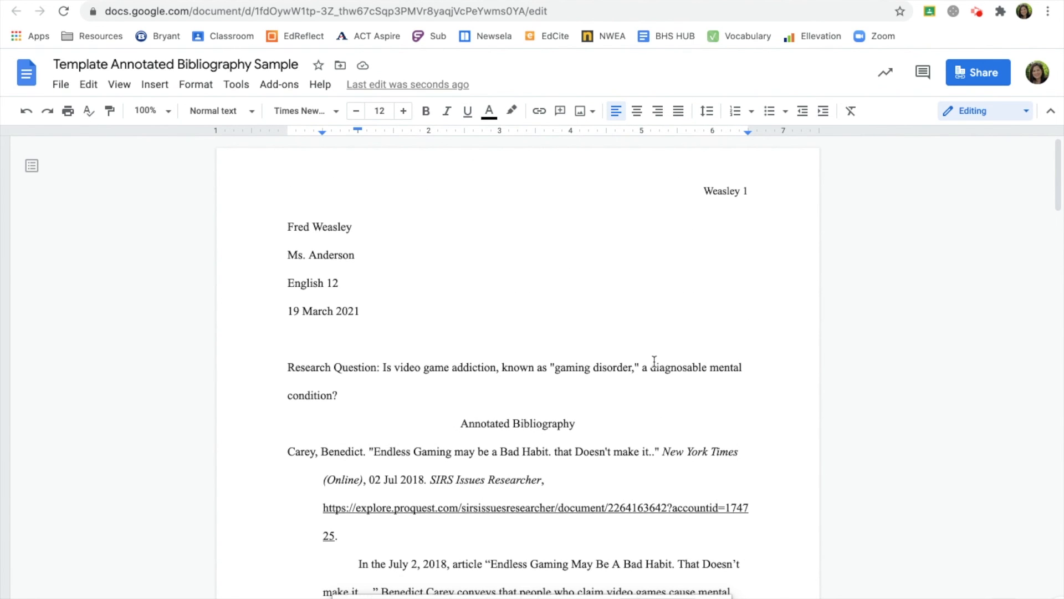
{"action": "scroll", "coordinate": [640, 432], "scroll_direction": "down", "scroll_amount": 13}
{"action": "scroll", "coordinate": [640, 432], "scroll_direction": "down", "scroll_amount": 9}
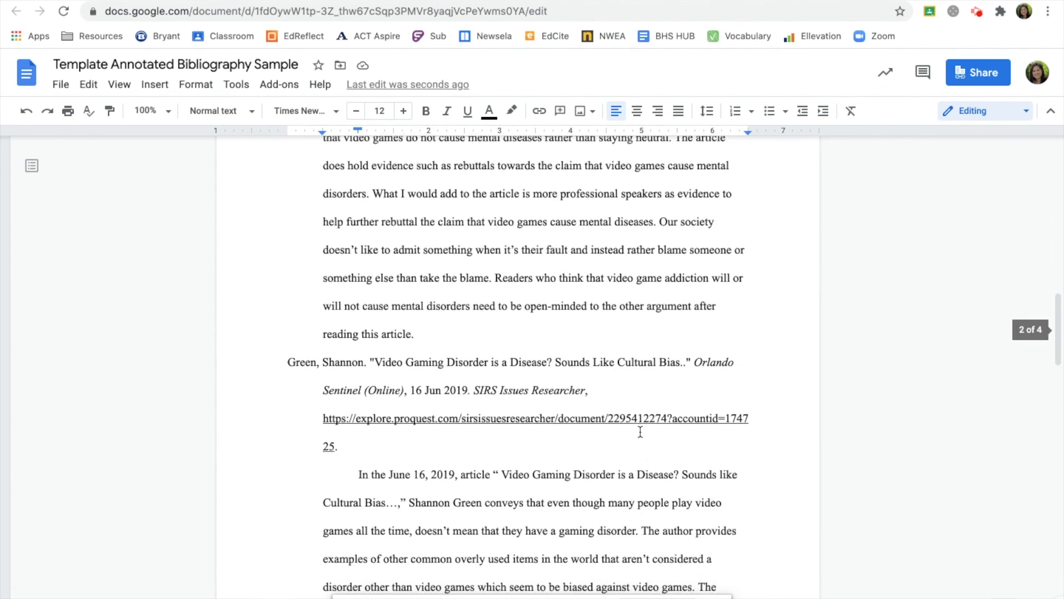
{"action": "scroll", "coordinate": [640, 432], "scroll_direction": "down", "scroll_amount": 10}
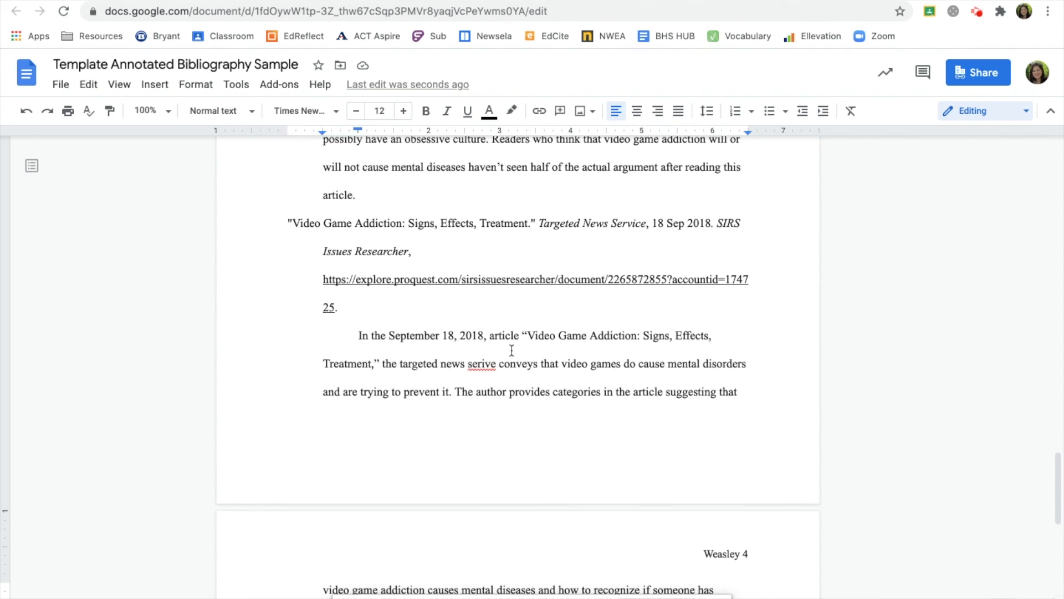
{"action": "scroll", "coordinate": [525, 299], "scroll_direction": "up", "scroll_amount": 20}
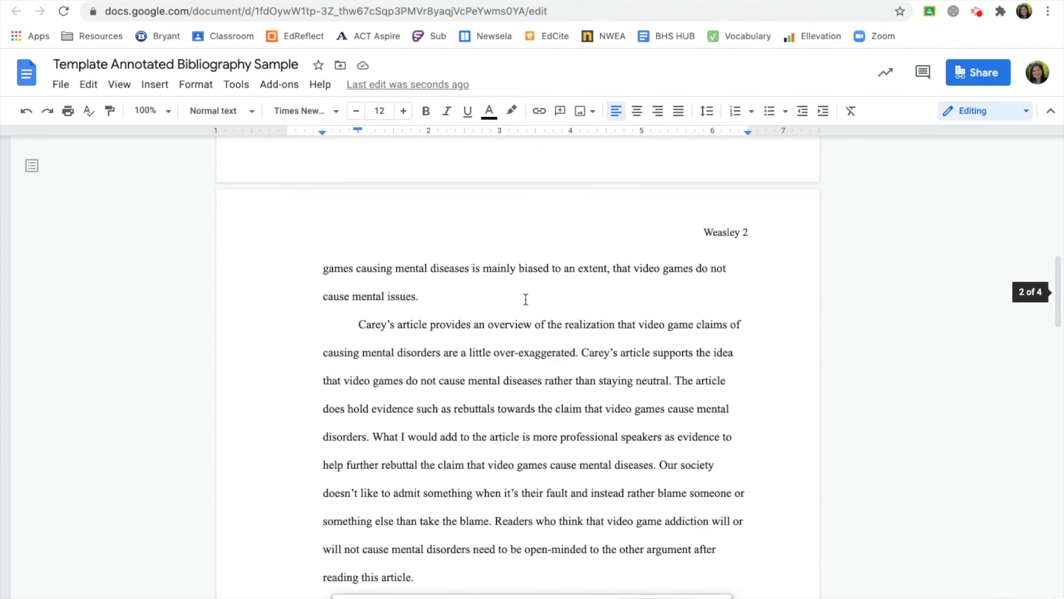
{"action": "scroll", "coordinate": [525, 299], "scroll_direction": "up", "scroll_amount": 7}
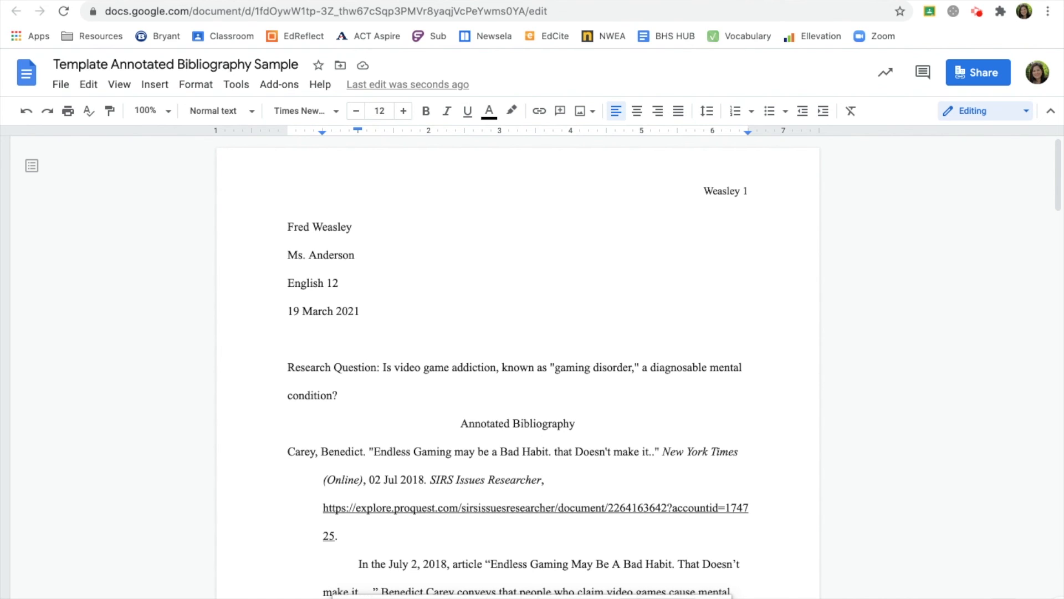
{"action": "left_click", "coordinate": [979, 11]}
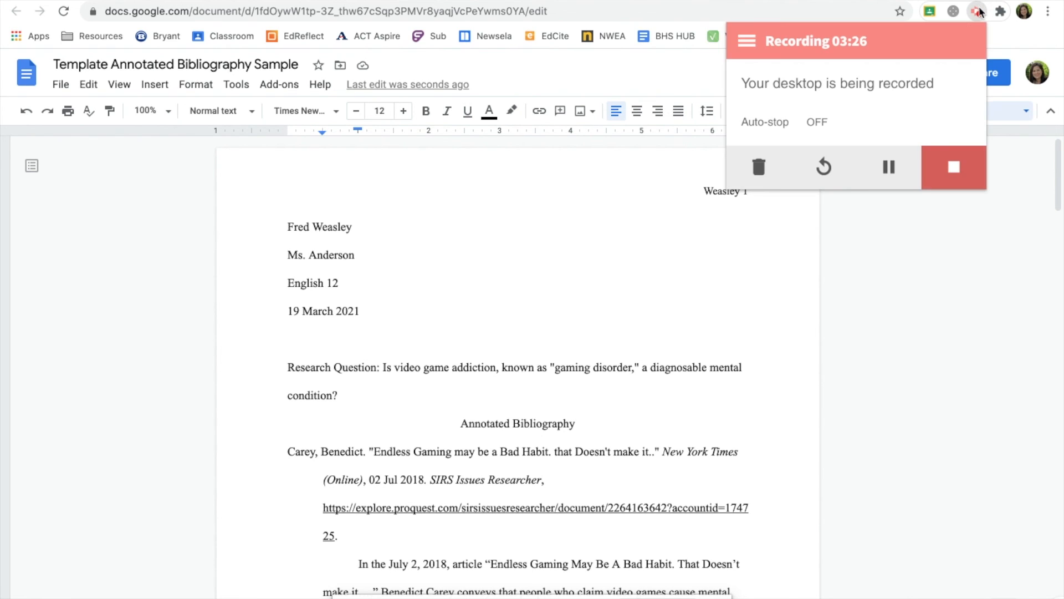